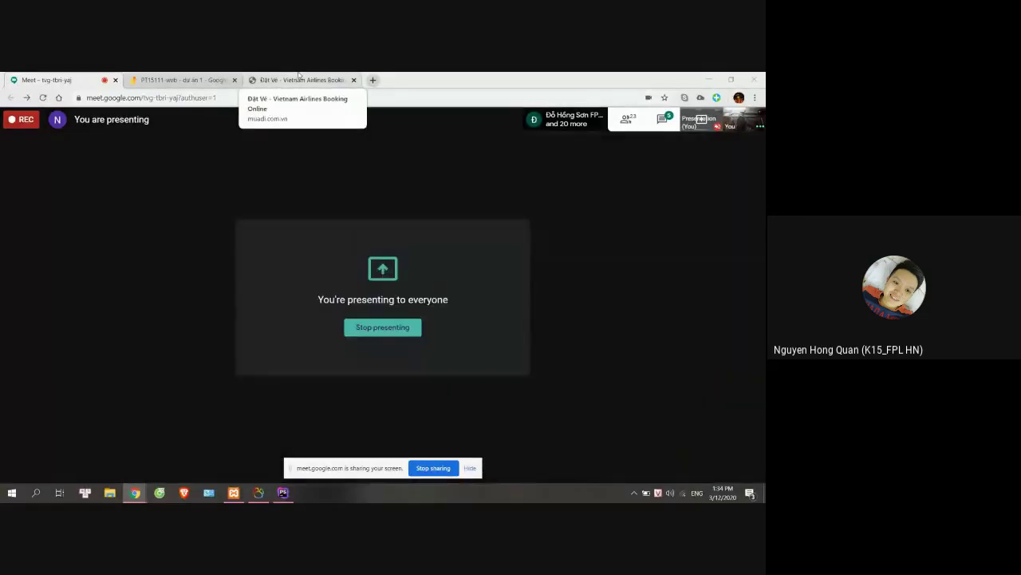
# Switch to the Vietnam Airlines booking page, look over the Quản lý menu options, and start a search for a different flight.
pyautogui.click(299, 76)
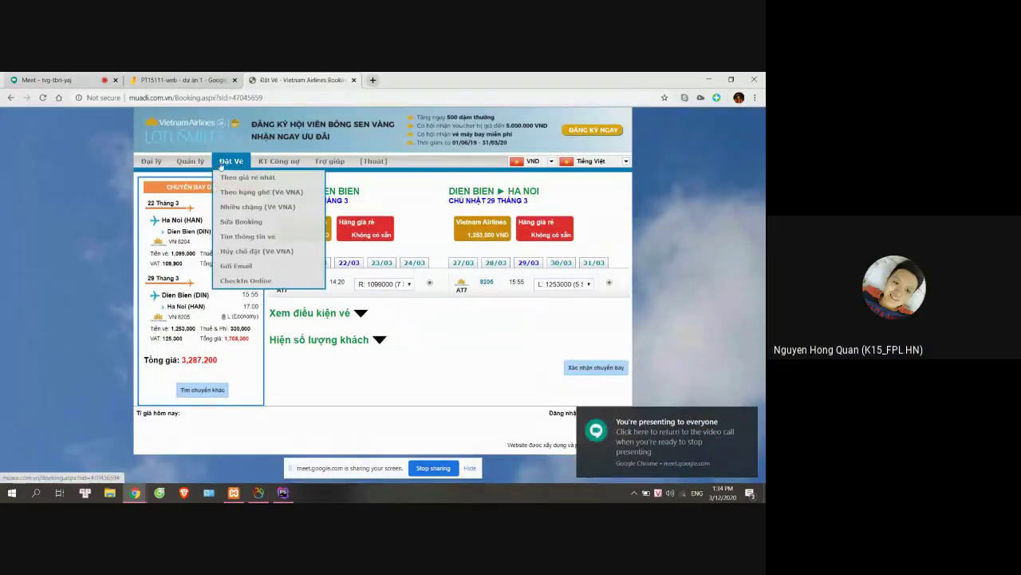
pyautogui.click(205, 163)
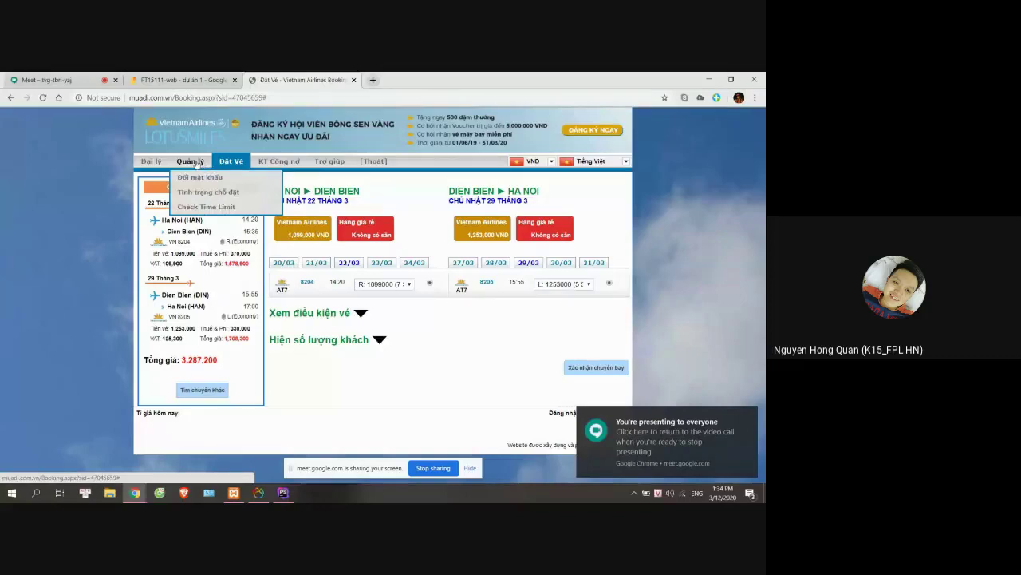
pyautogui.moveTo(152, 162)
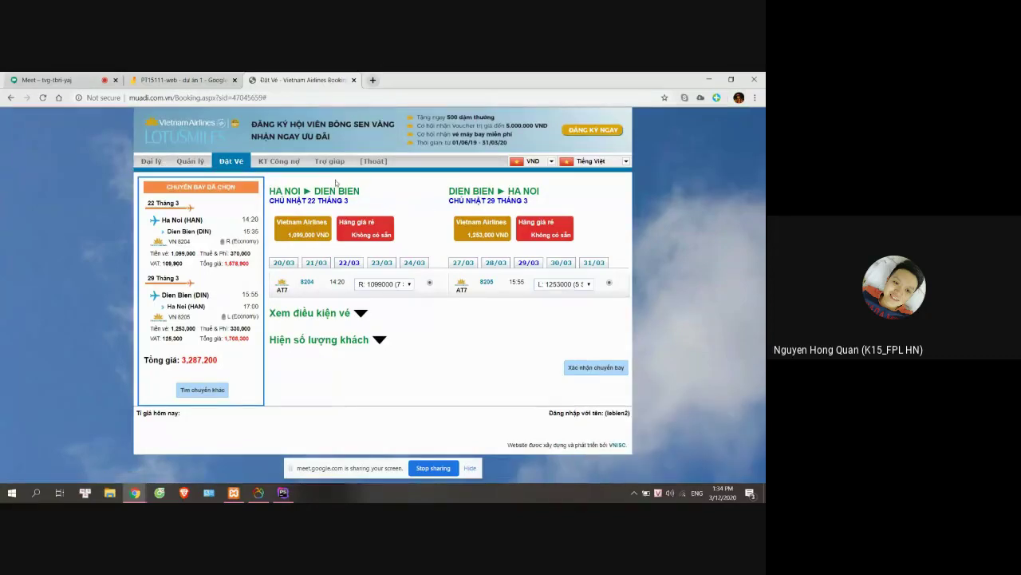
pyautogui.moveTo(196, 164)
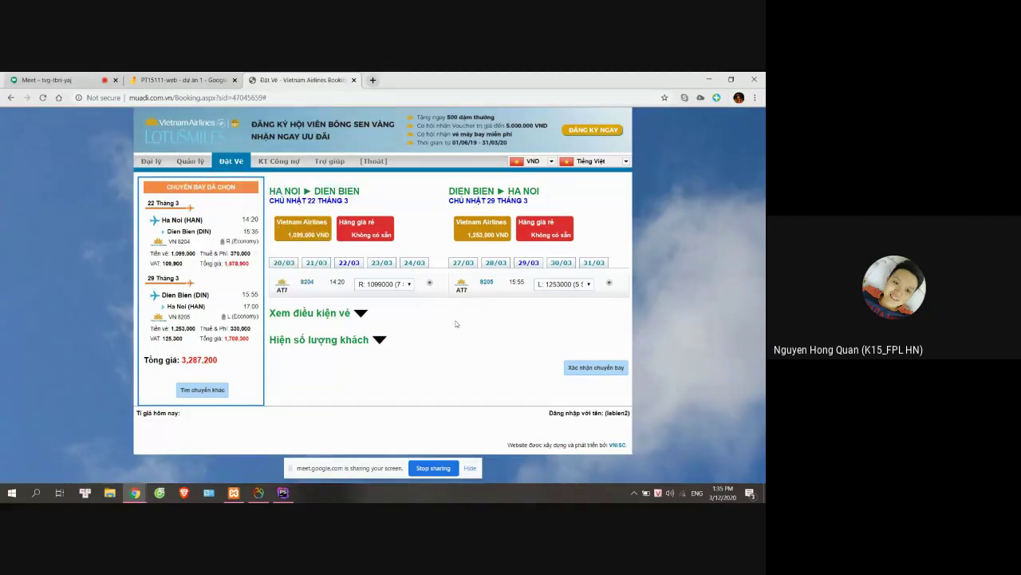
pyautogui.click(211, 388)
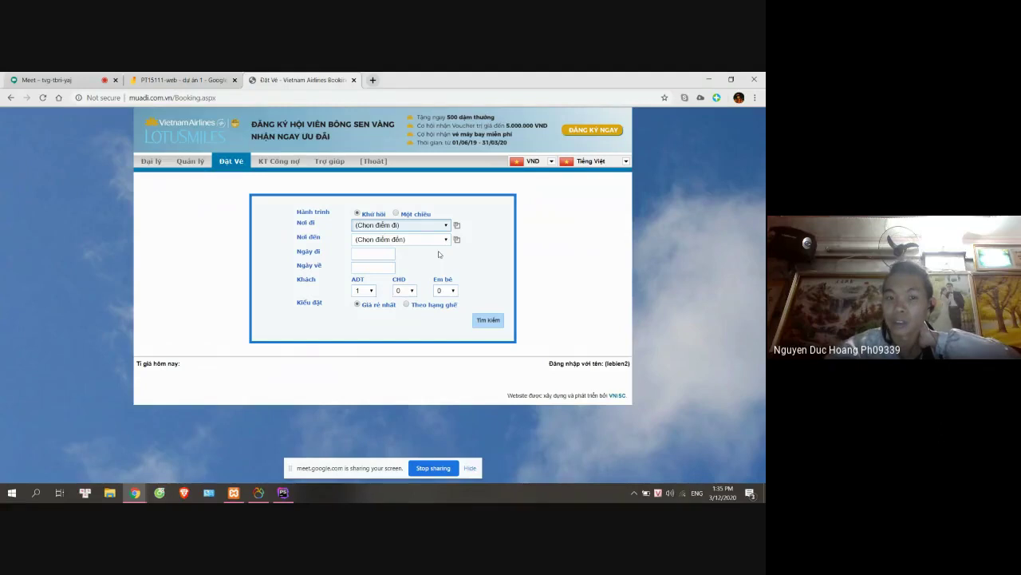
# Fill in a round trip from Ha Noi (HAN) to Chu Lai (VCL), departing 12/03/2020 and returning 22/03/2020.
pyautogui.click(413, 214)
pyautogui.click(372, 214)
pyautogui.click(390, 227)
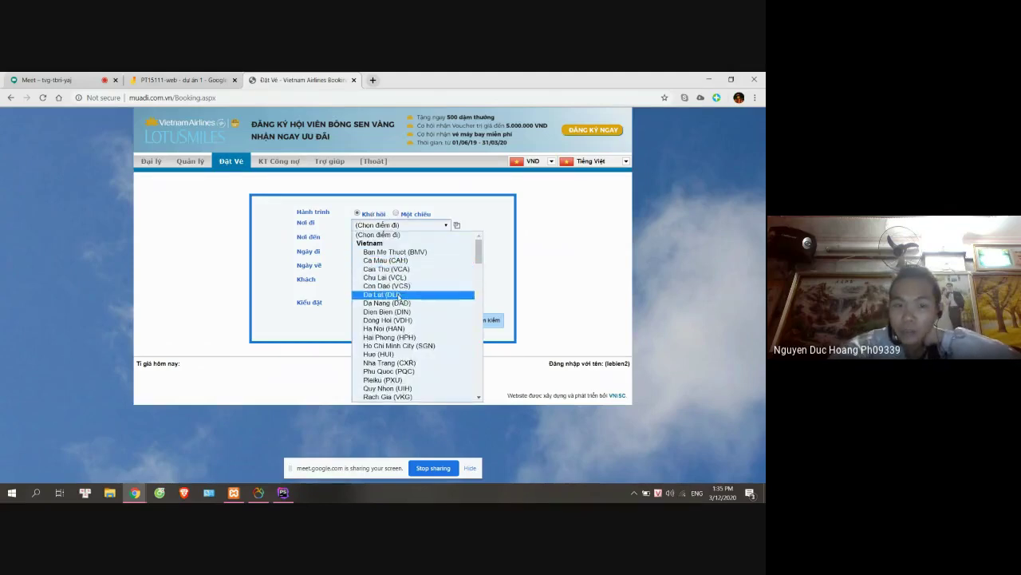
pyautogui.click(397, 329)
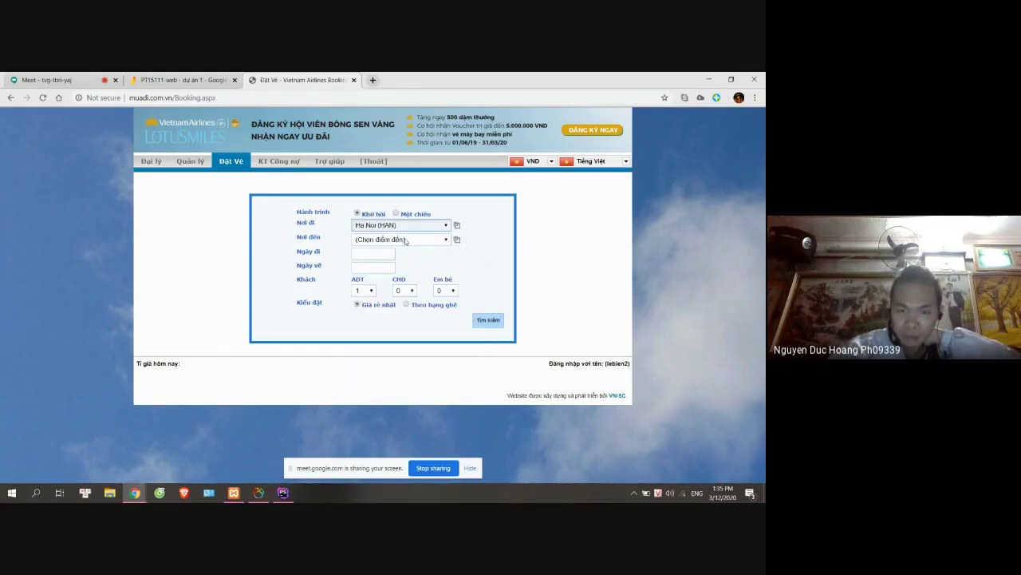
pyautogui.click(406, 240)
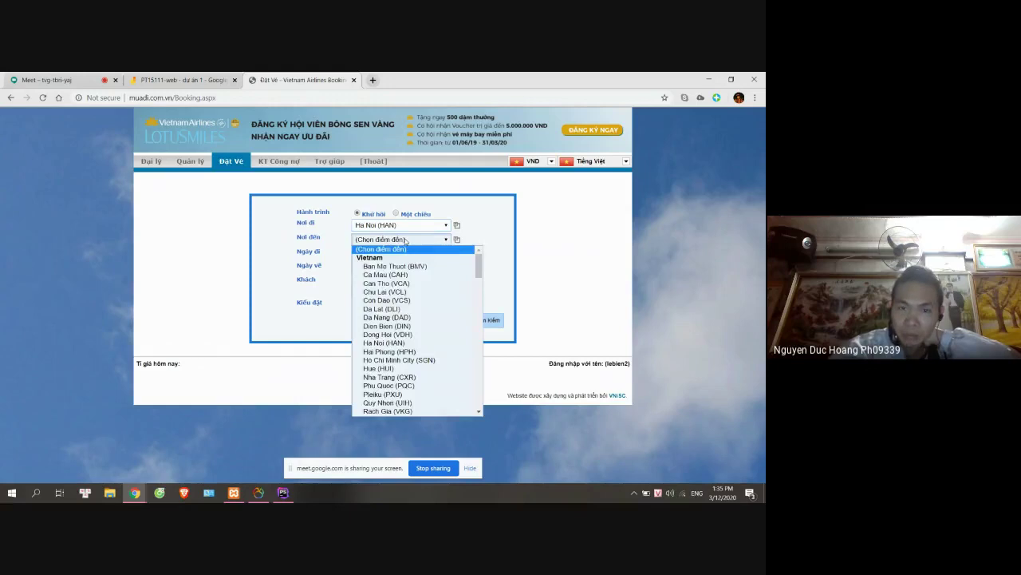
pyautogui.click(407, 292)
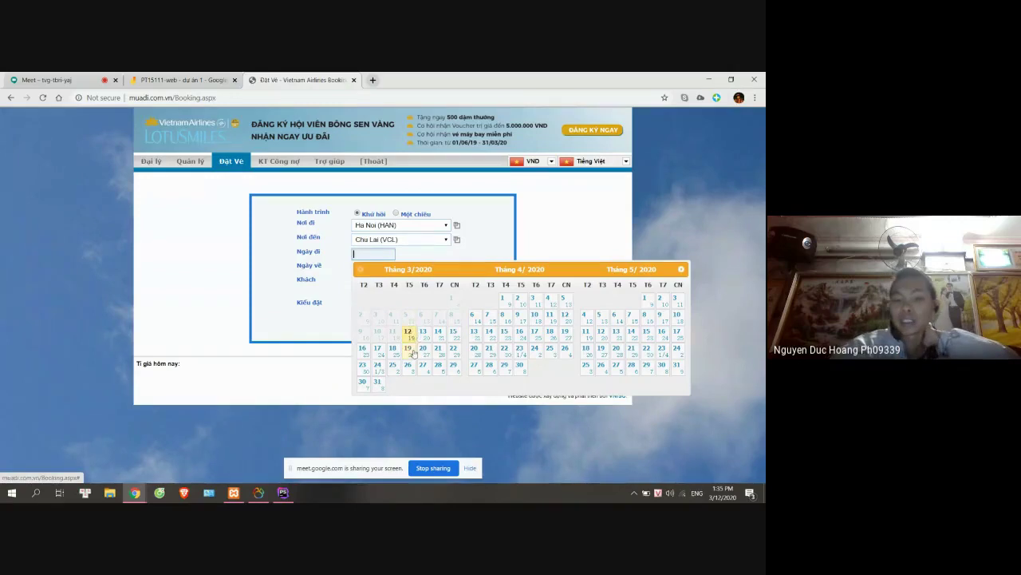
pyautogui.click(409, 336)
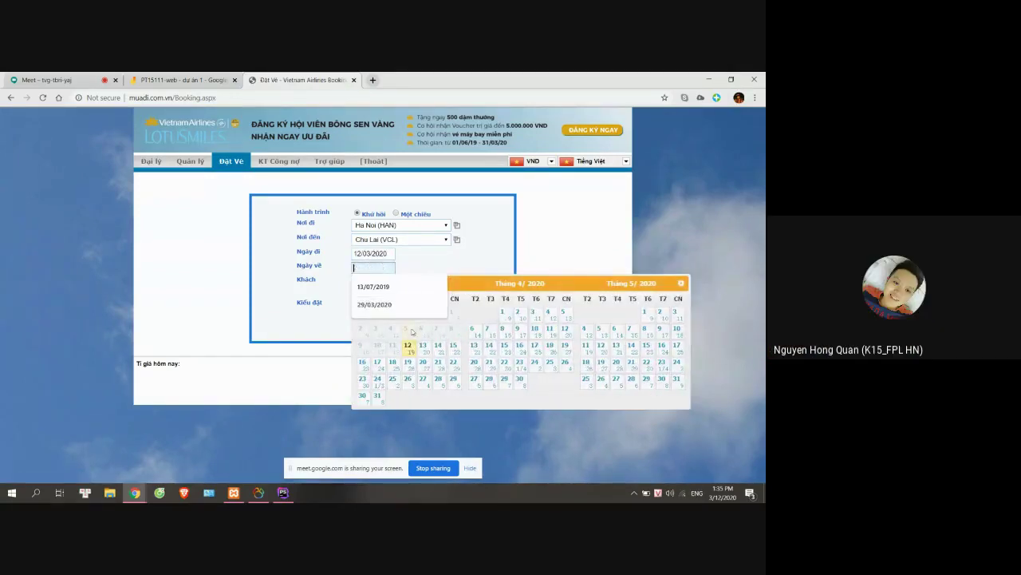
pyautogui.click(450, 363)
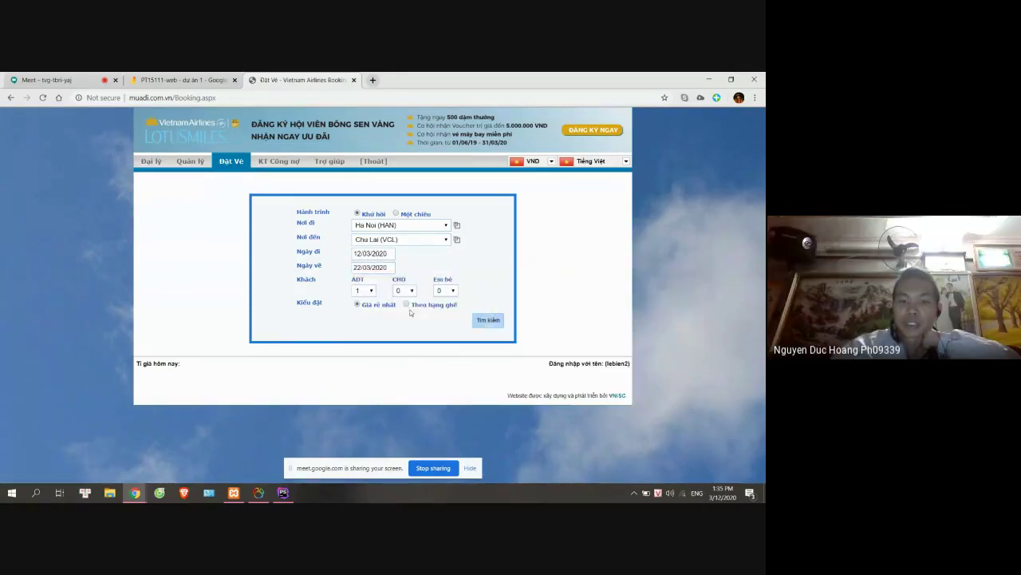
# Try to search flights by seat class (Theo hạng ghế) for 1 adult, 5 children and 5 infants.
pyautogui.click(371, 291)
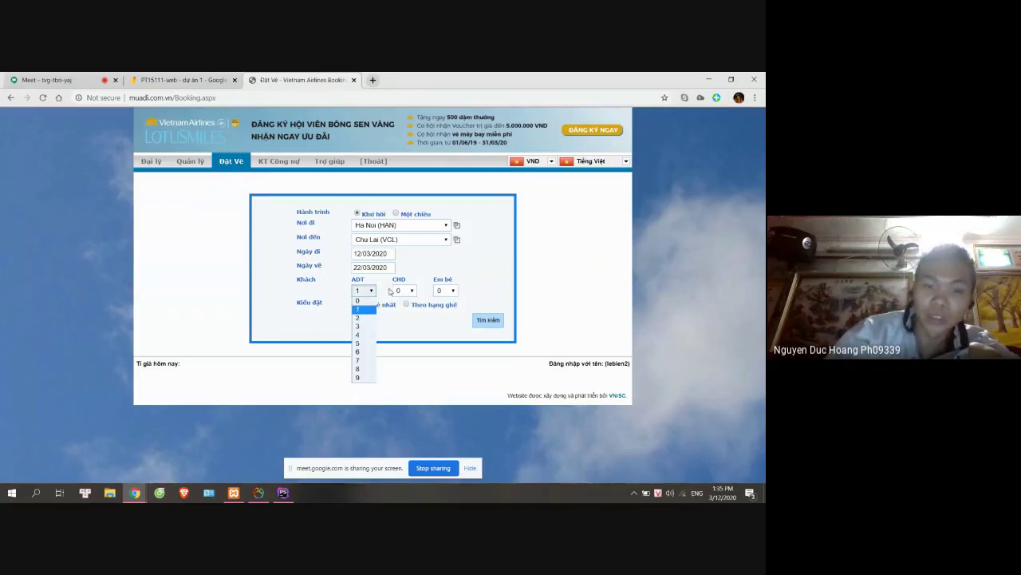
pyautogui.click(416, 281)
pyautogui.click(411, 292)
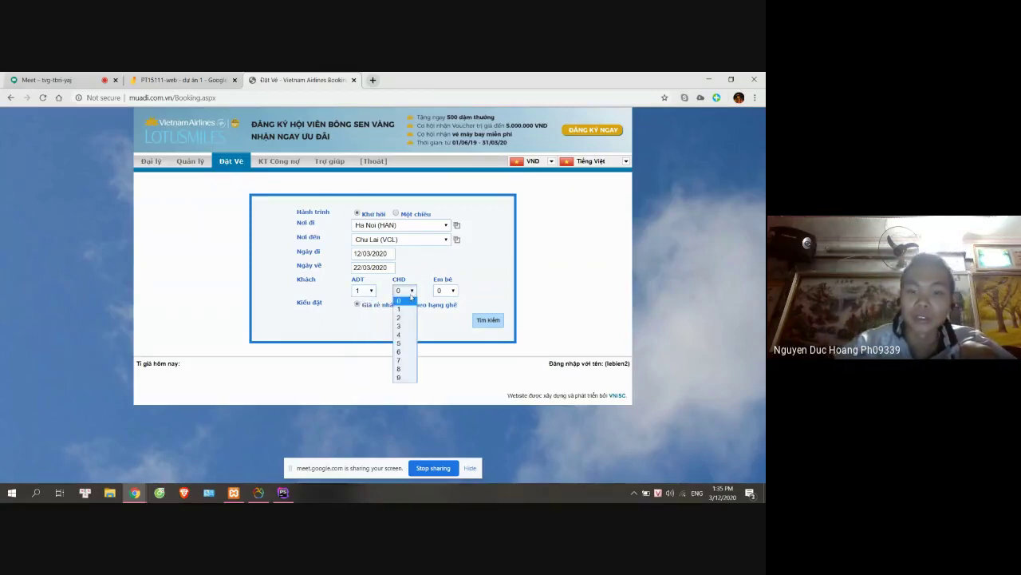
pyautogui.click(400, 345)
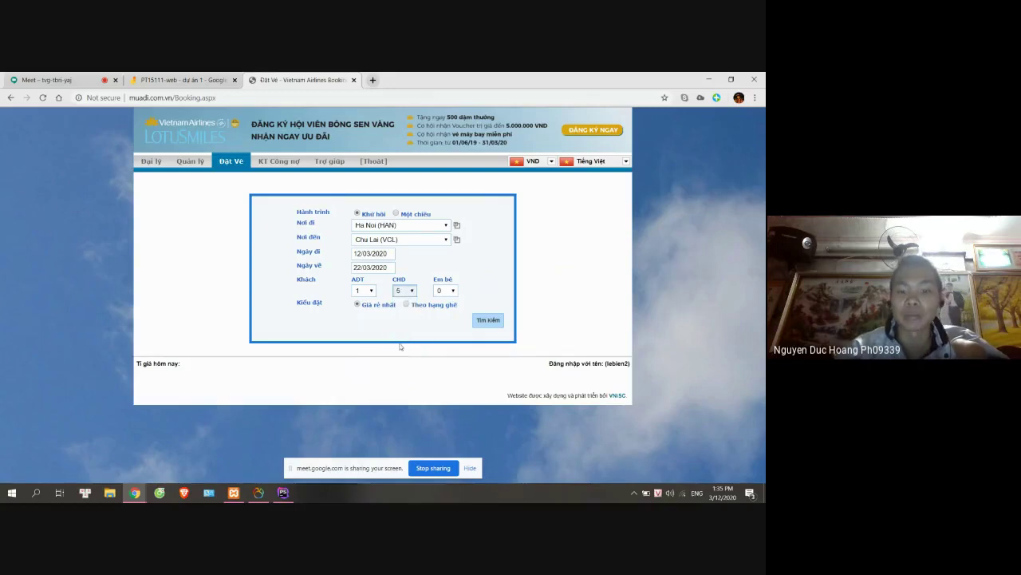
pyautogui.click(448, 292)
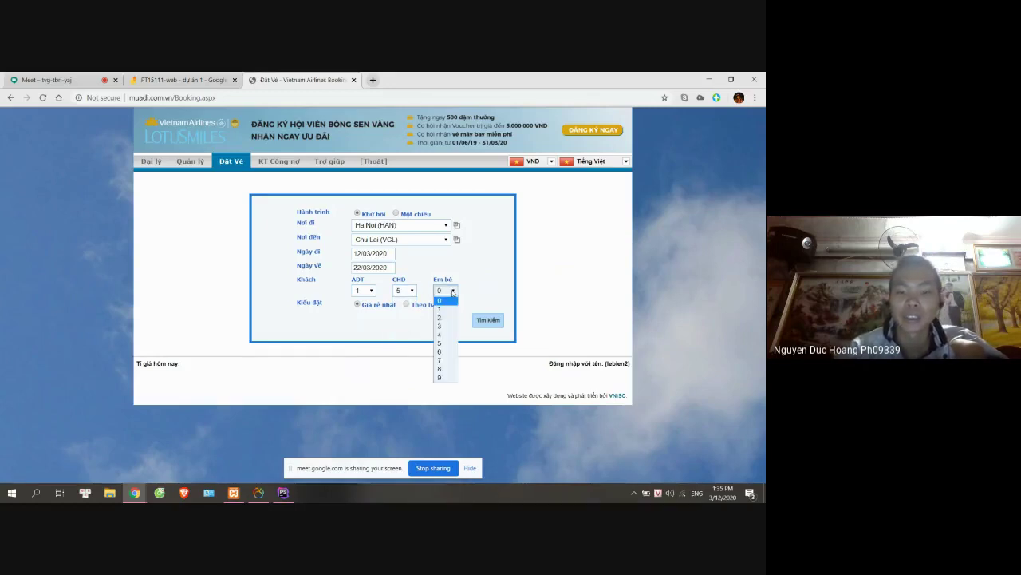
pyautogui.click(451, 345)
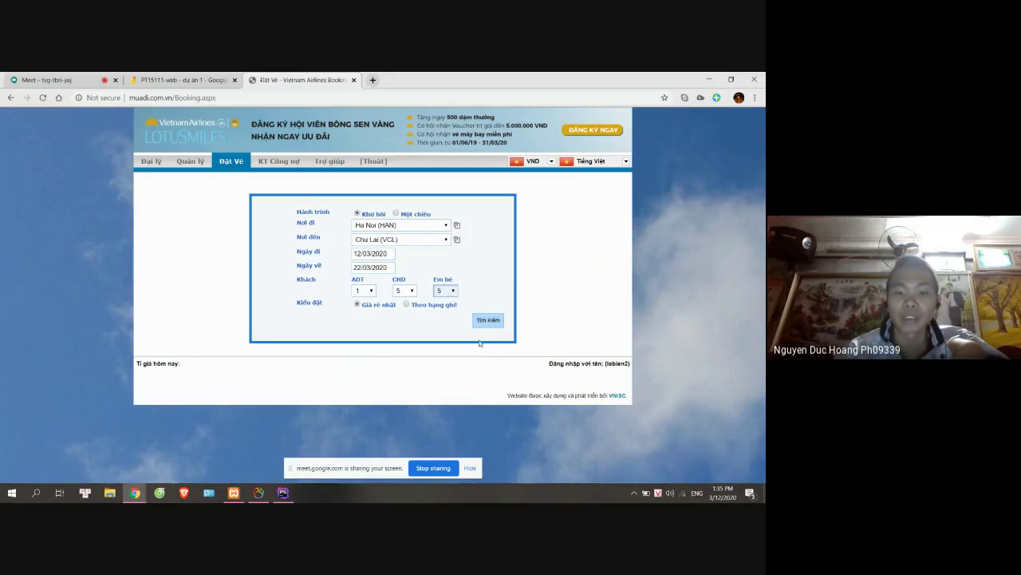
pyautogui.click(407, 304)
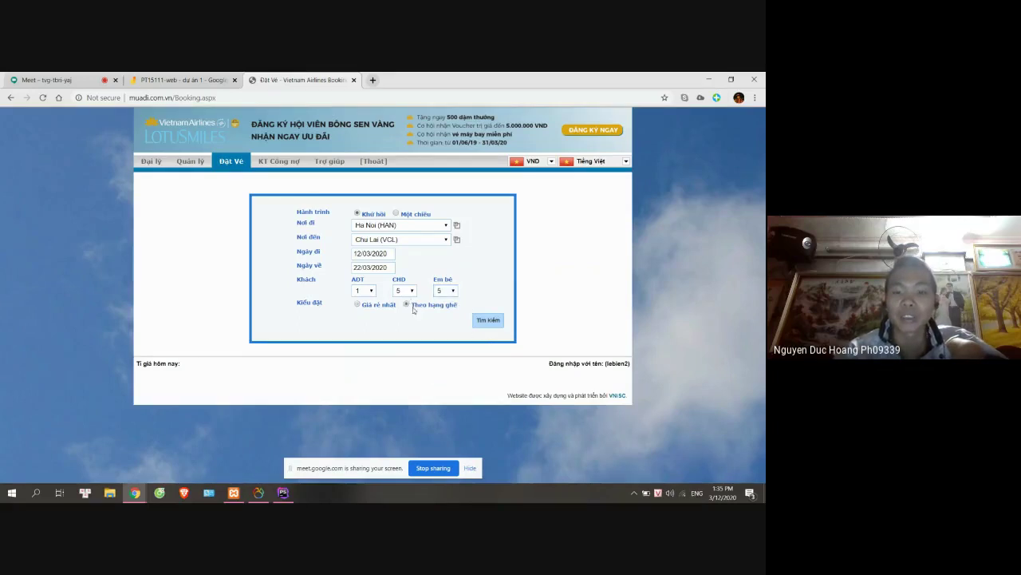
pyautogui.click(489, 320)
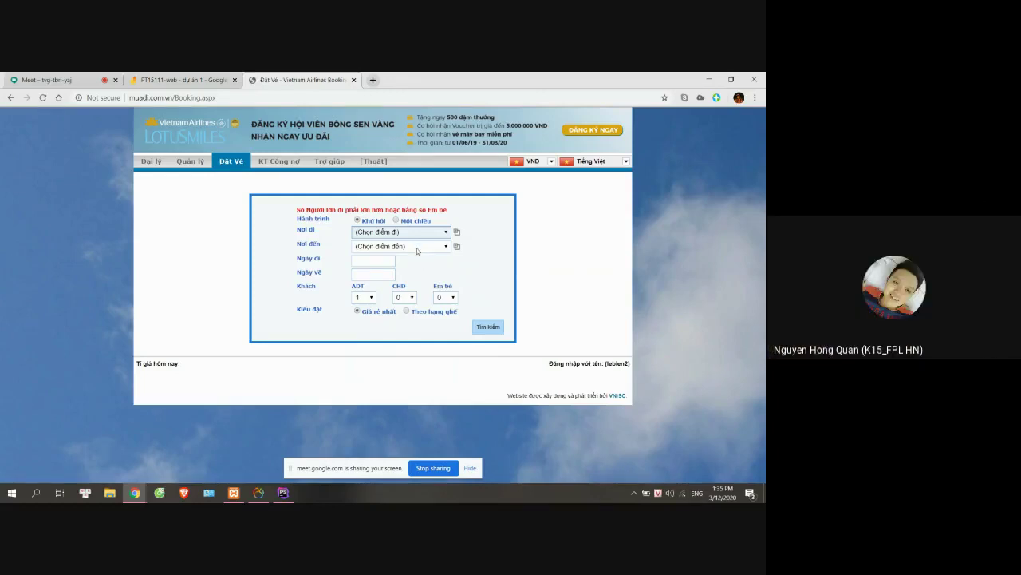
# Set the round trip's departure to Ha Noi (HAN) and its destination to Ca Mau (CAH).
pyautogui.click(417, 248)
pyautogui.click(402, 278)
pyautogui.click(399, 231)
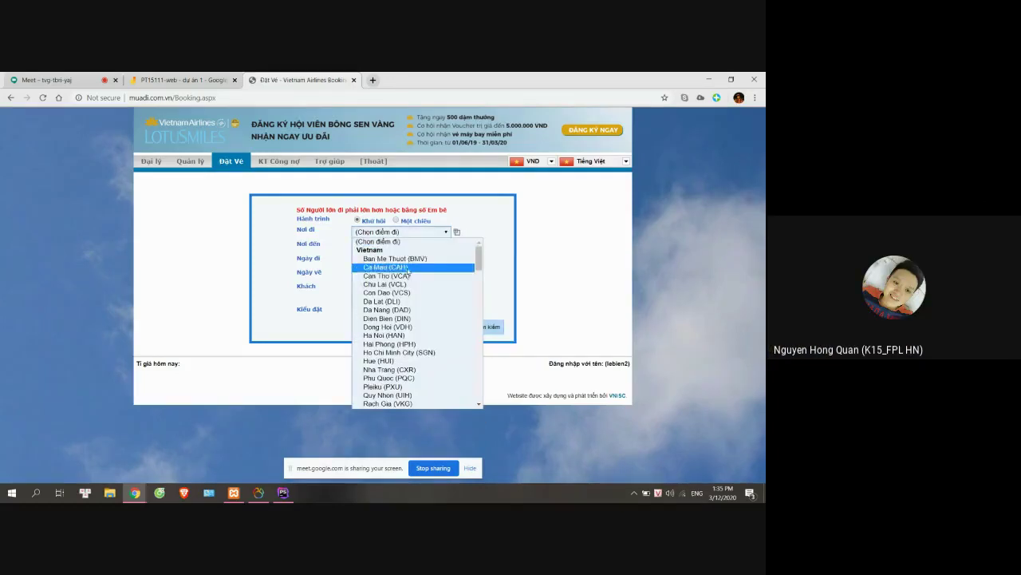
pyautogui.click(390, 335)
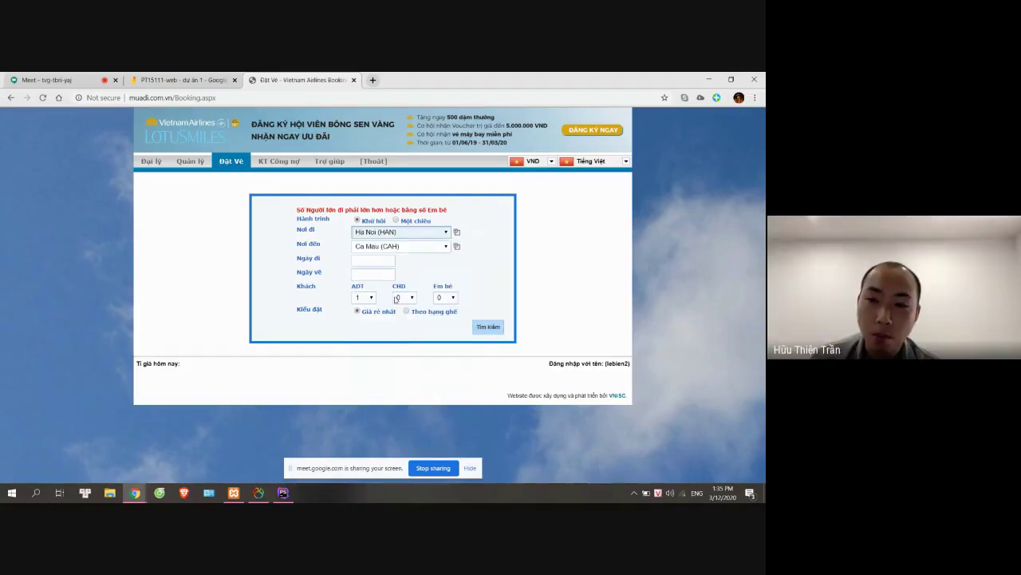
# Set the departure date to 15/03/2020 and the return date to 29/03/2020, and search for flights.
pyautogui.click(372, 260)
pyautogui.click(380, 297)
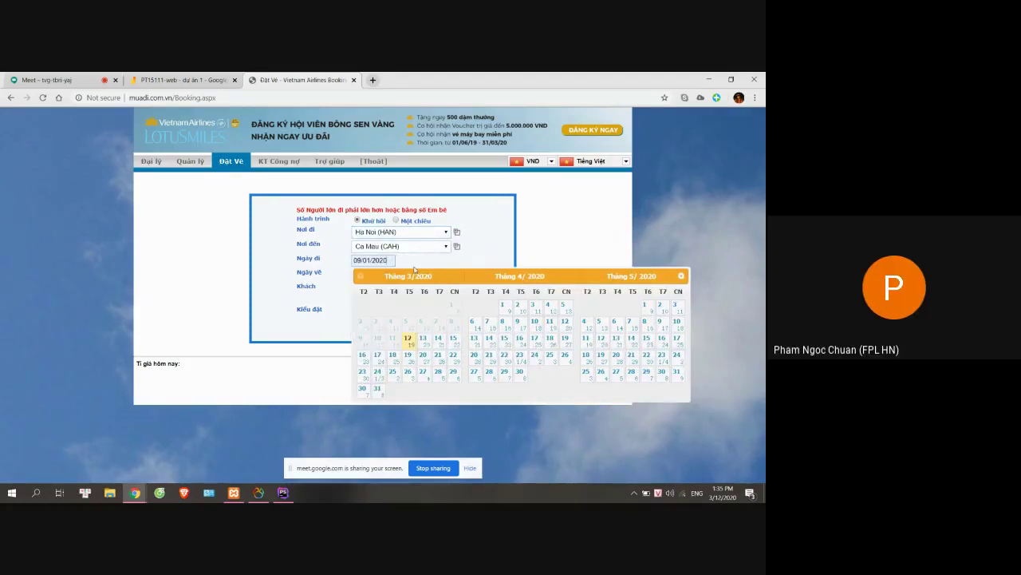
pyautogui.click(387, 261)
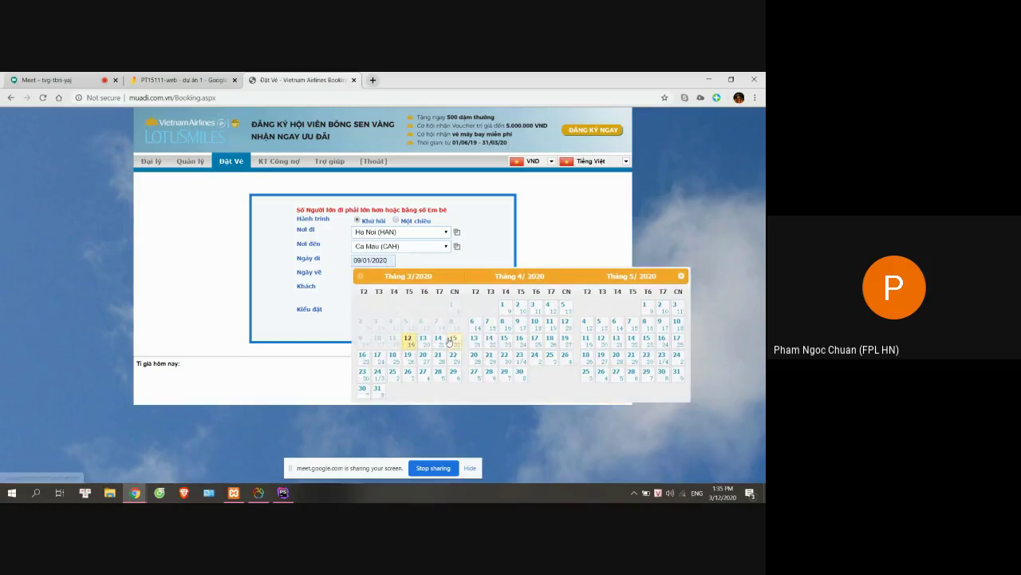
pyautogui.click(452, 342)
pyautogui.click(378, 275)
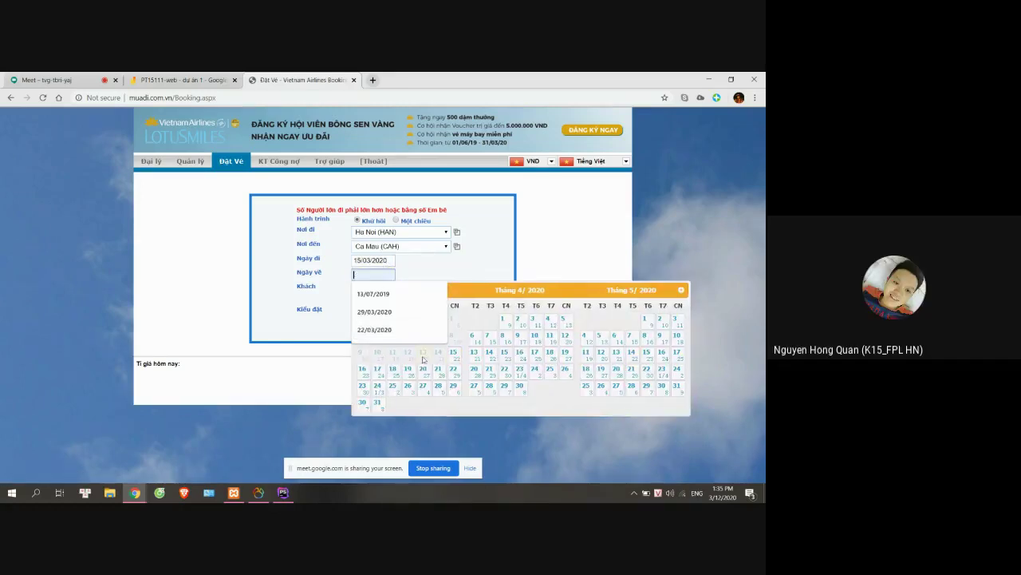
pyautogui.click(453, 386)
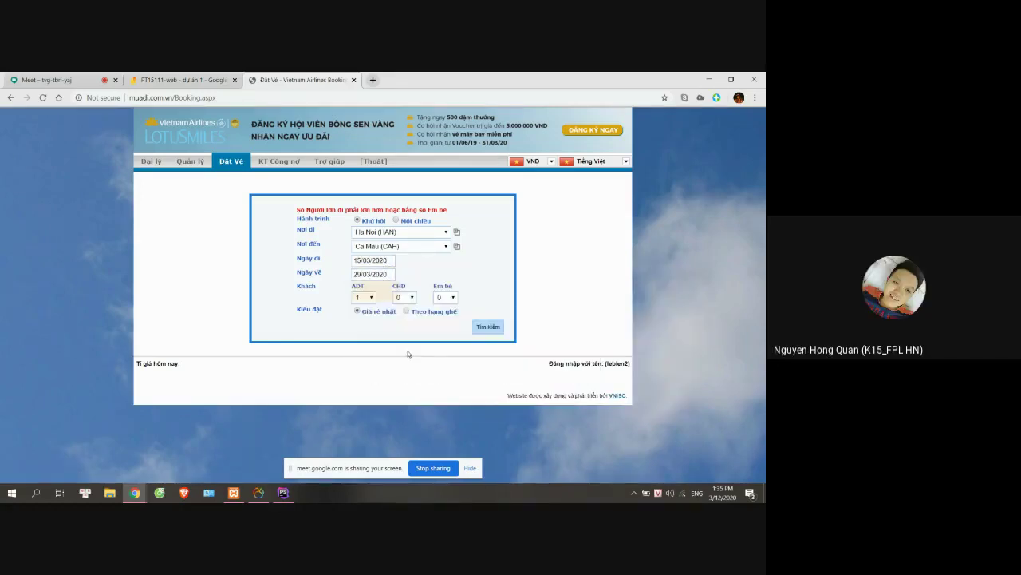
pyautogui.click(485, 327)
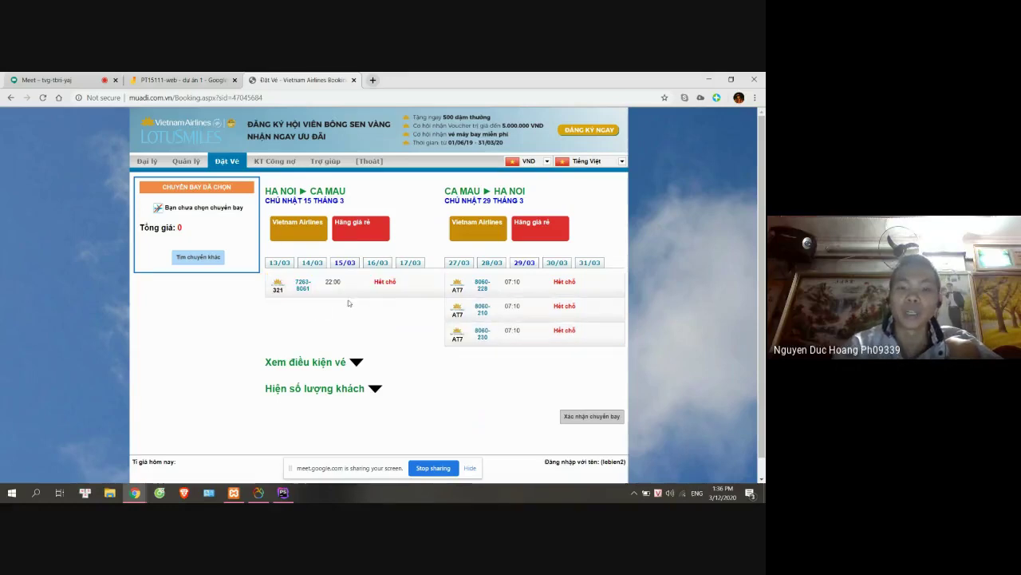
# Review the Ha Noi–Ca Mau results, including the total price and the low-cost carrier (Hãng giá rẻ) options.
pyautogui.scroll(-1, 382, 299)
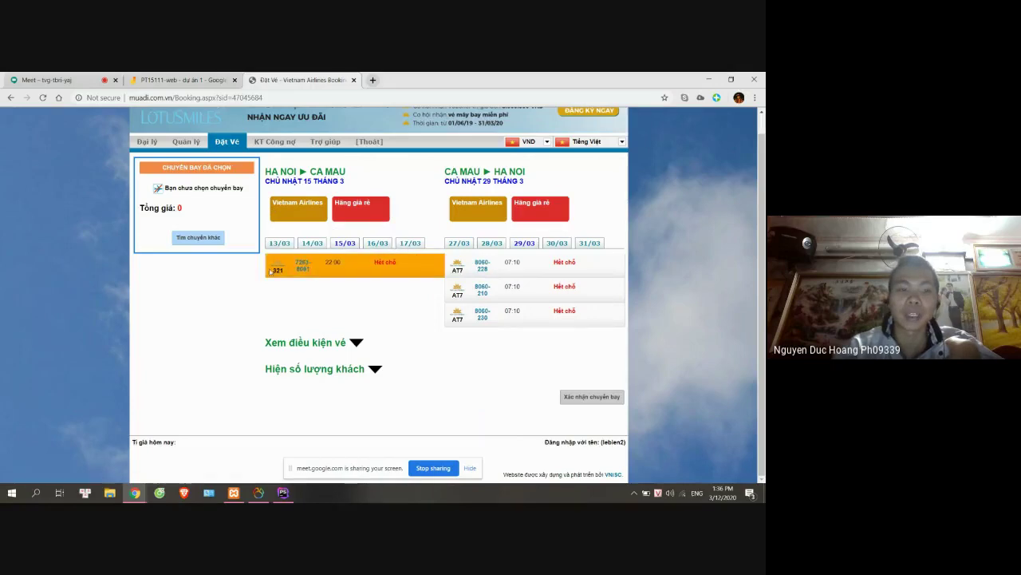
pyautogui.moveTo(143, 207); pyautogui.dragTo(201, 208)
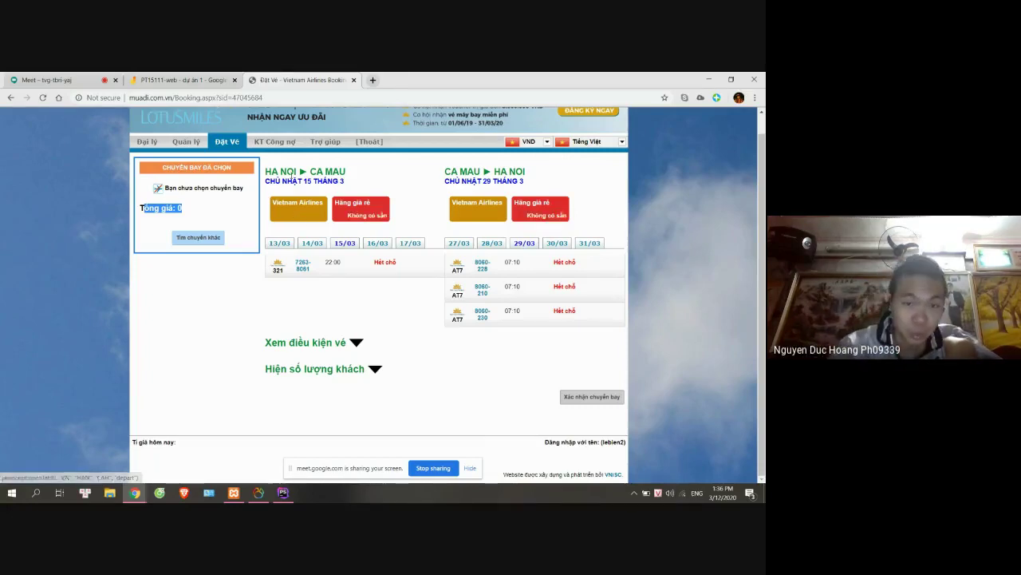
pyautogui.click(363, 215)
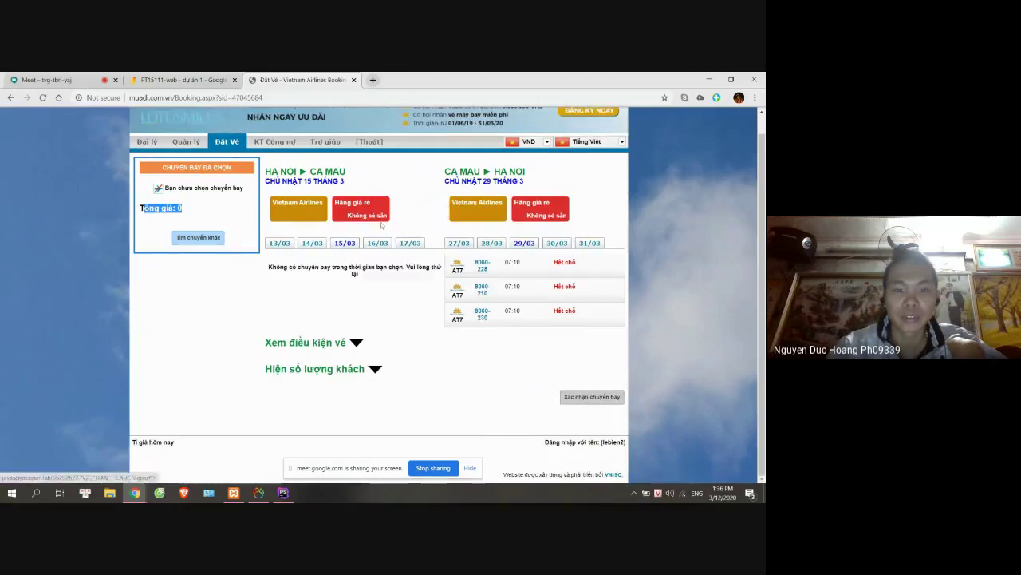
pyautogui.click(533, 204)
pyautogui.moveTo(227, 160)
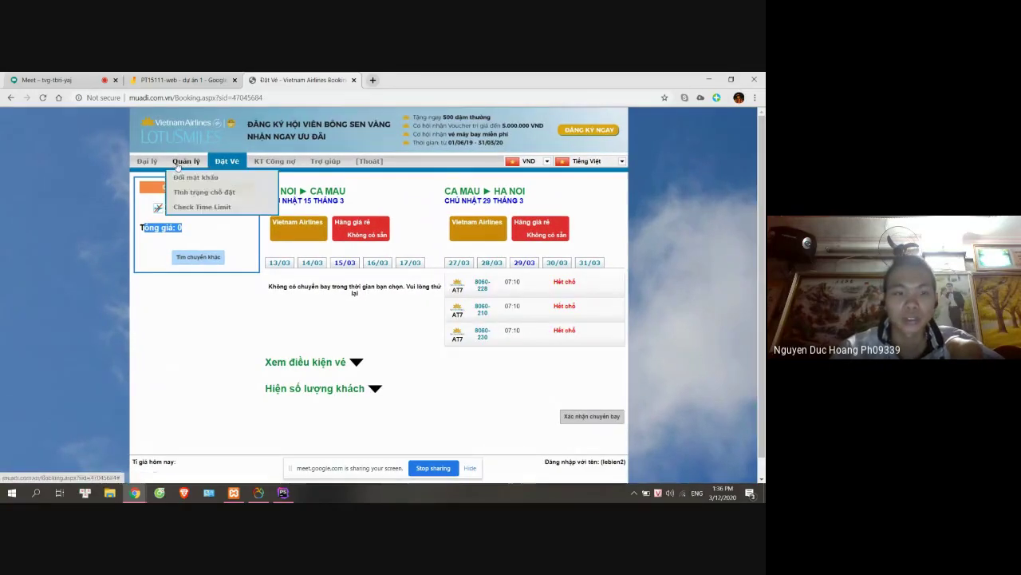
# Start another flight search and set the route from Ha Noi (HAN) to Ho Chi Minh City (SGN).
pyautogui.click(199, 257)
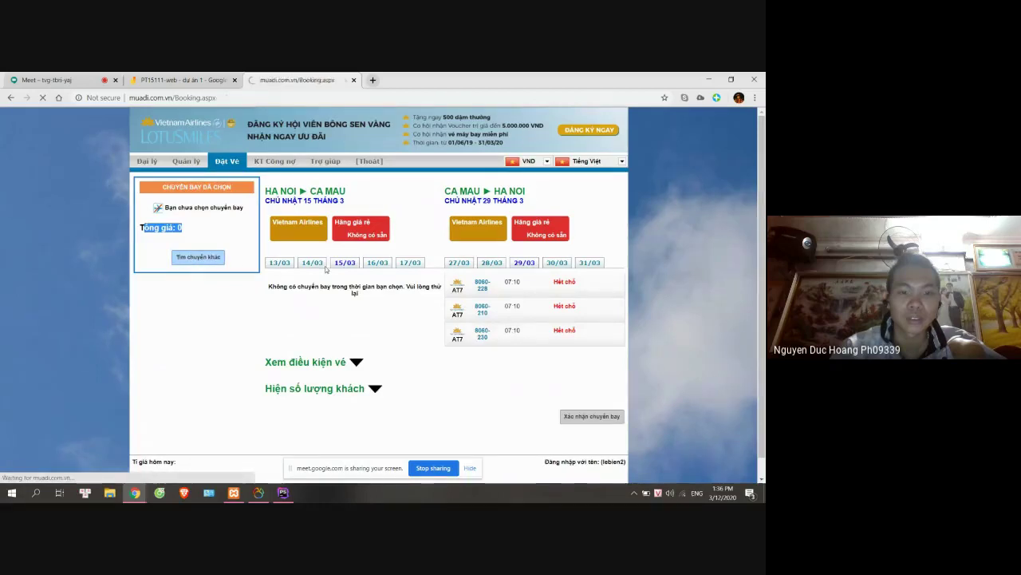
pyautogui.click(380, 227)
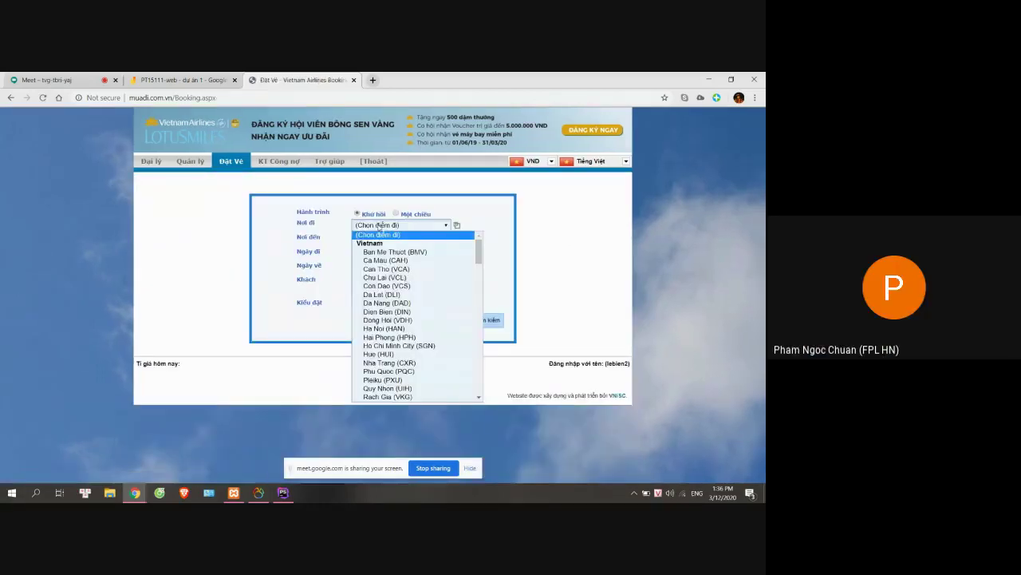
pyautogui.click(379, 329)
pyautogui.click(380, 239)
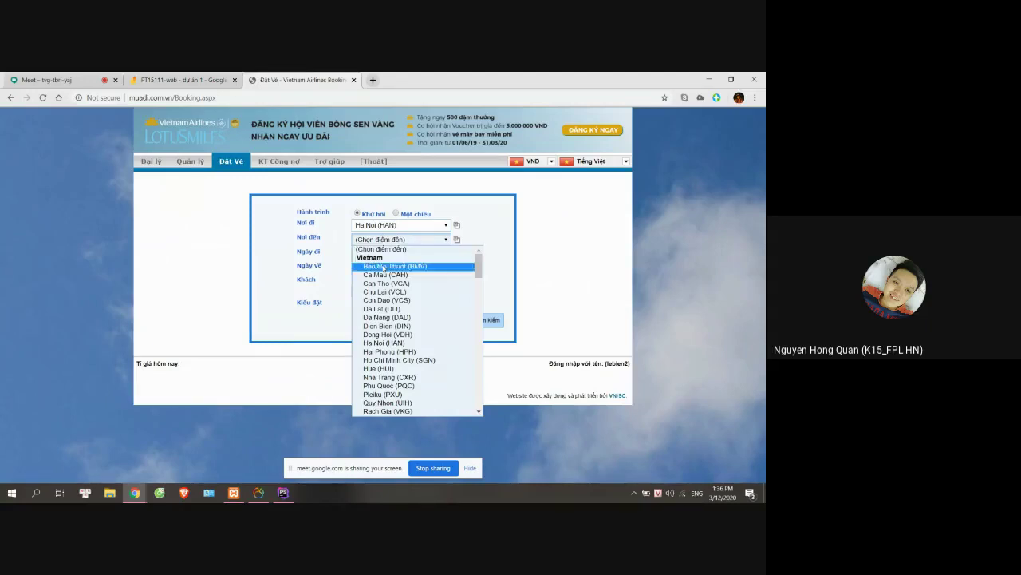
pyautogui.click(391, 359)
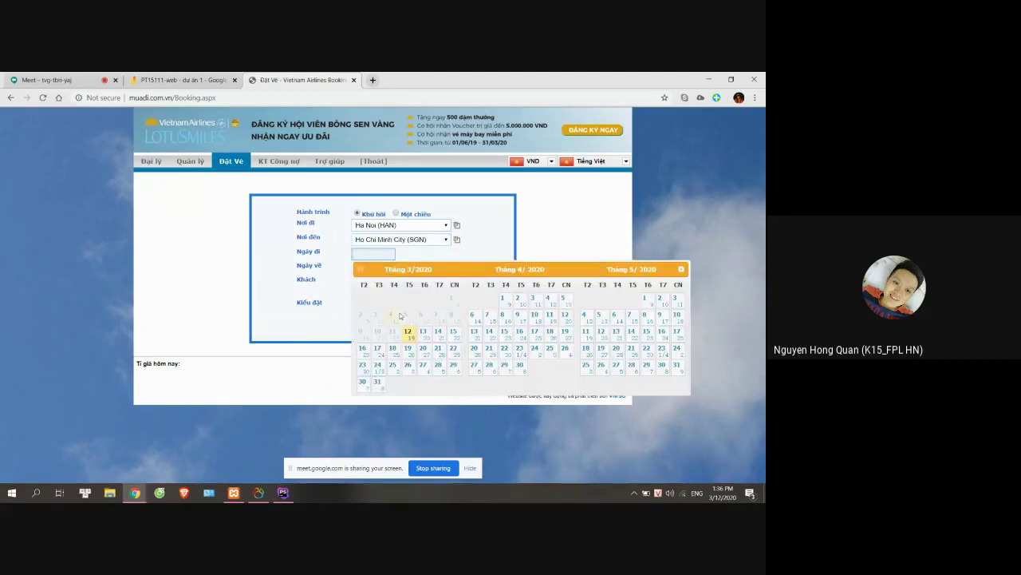
# Set the departure to 12/03/2020 and the return to 22/03/2020, and search for the flights.
pyautogui.click(407, 334)
pyautogui.click(375, 269)
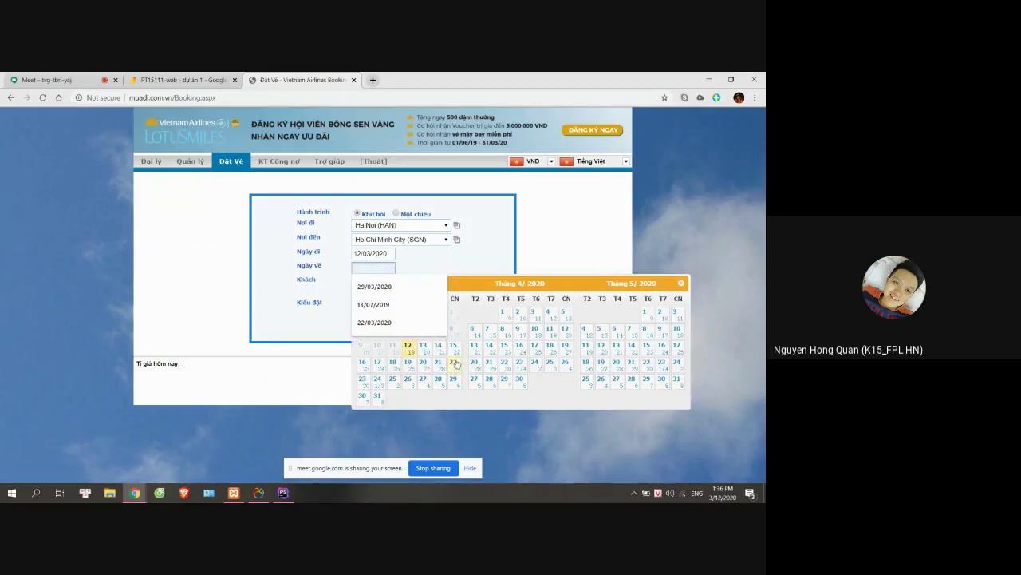
pyautogui.click(376, 322)
pyautogui.click(490, 325)
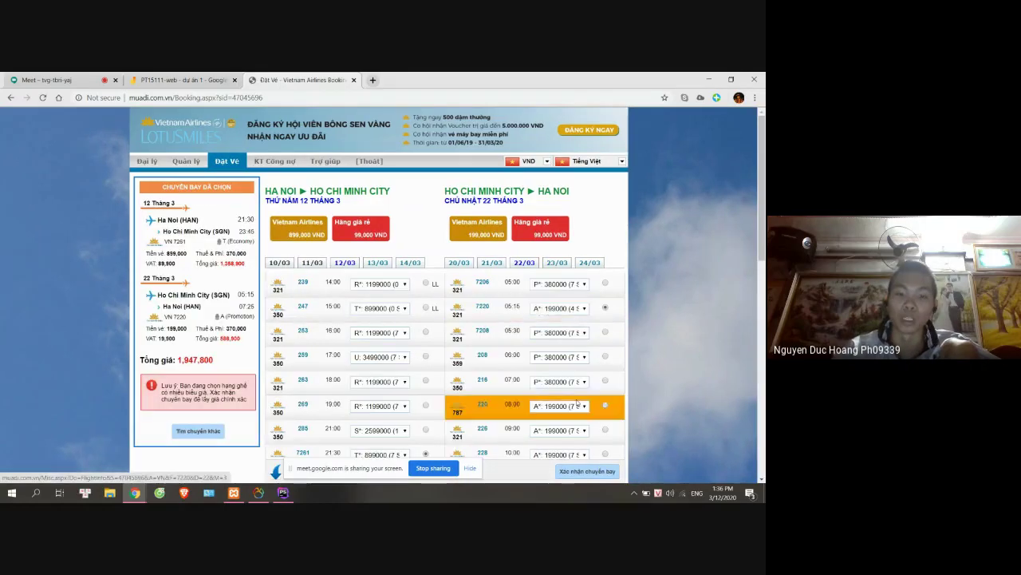
# Review the Ha Noi–Ho Chi Minh City outbound and return flights listed for the selected dates.
pyautogui.scroll(-5, 647, 354)
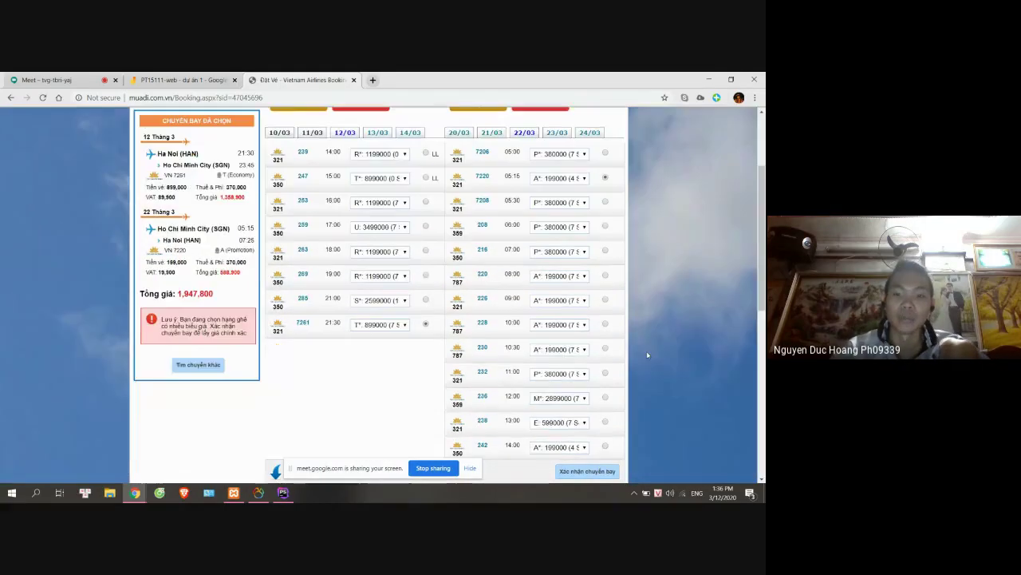
pyautogui.scroll(5, 648, 351)
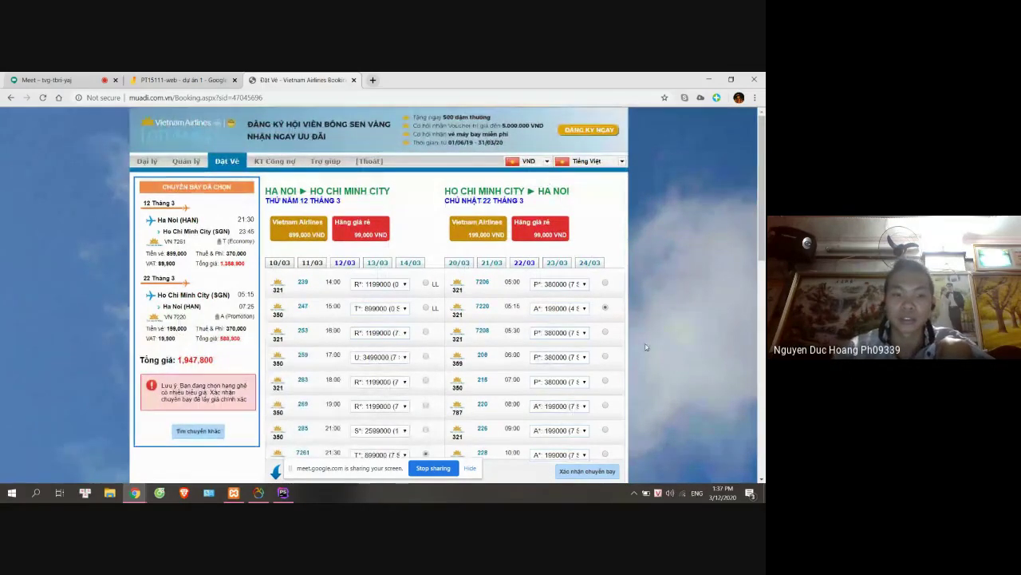
pyautogui.scroll(-1, 662, 333)
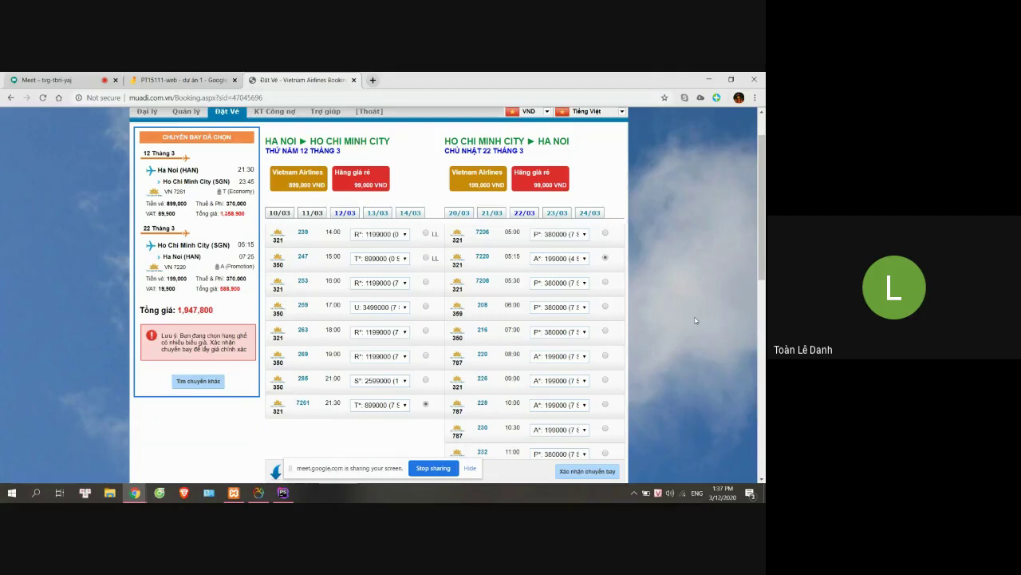
# Open the bambooairways.com website and dismiss its notification request.
pyautogui.click(338, 95)
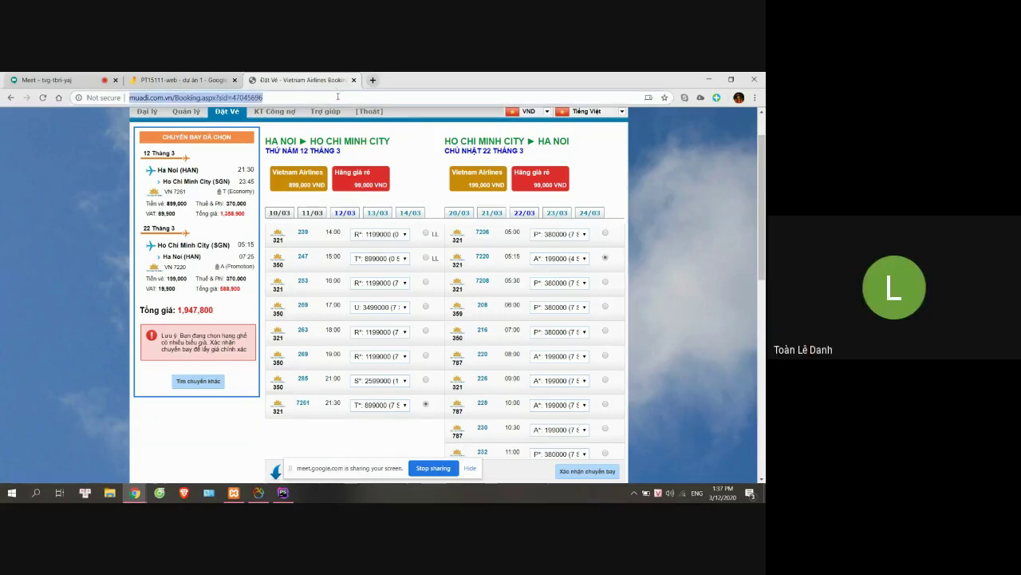
pyautogui.write('bambooairways.com')
pyautogui.press('Return')
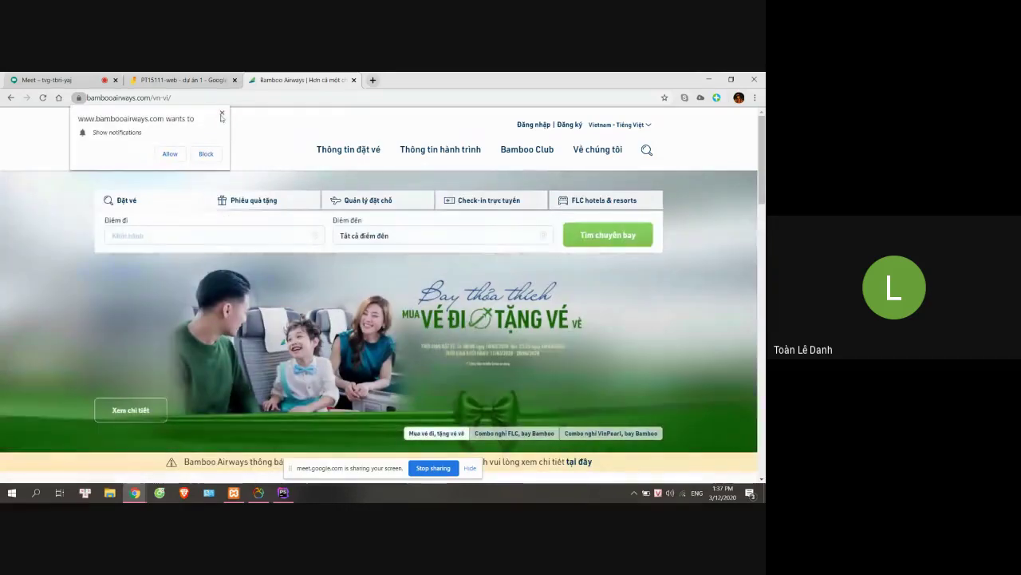
pyautogui.click(220, 113)
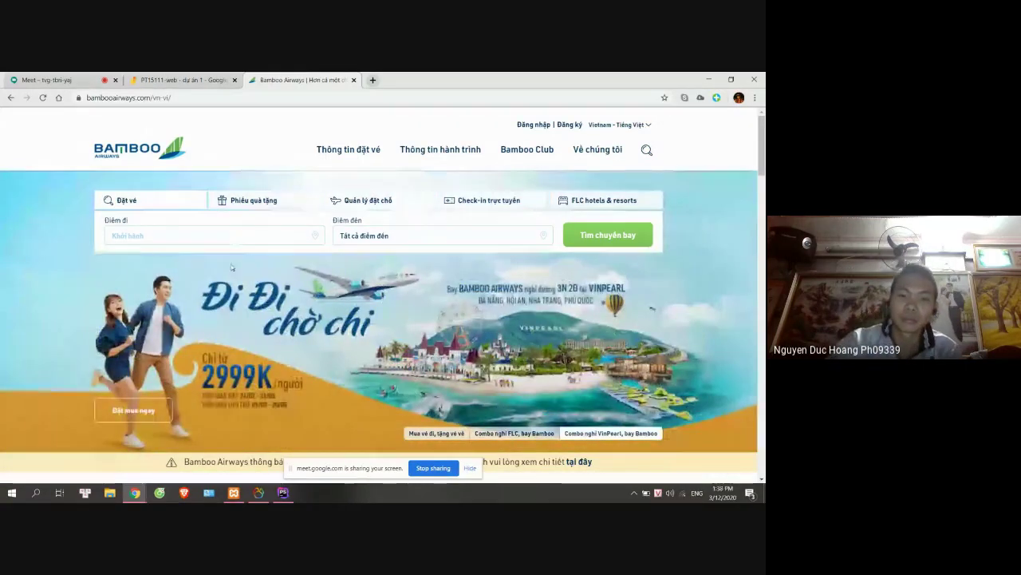
# Look over the Bamboo Airways home page, including its destination offers and flight search form.
pyautogui.scroll(-10, 607, 344)
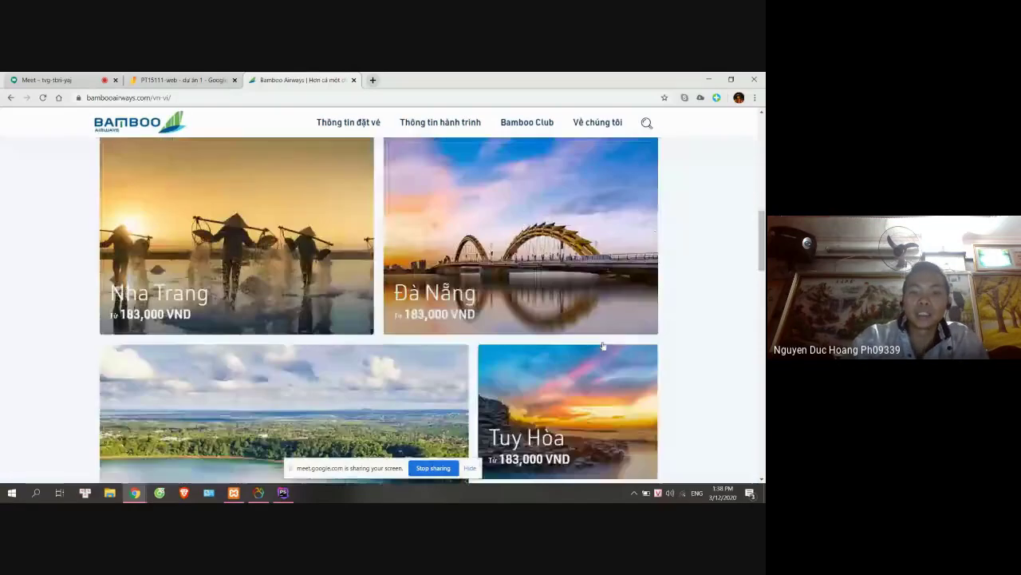
pyautogui.scroll(10, 608, 344)
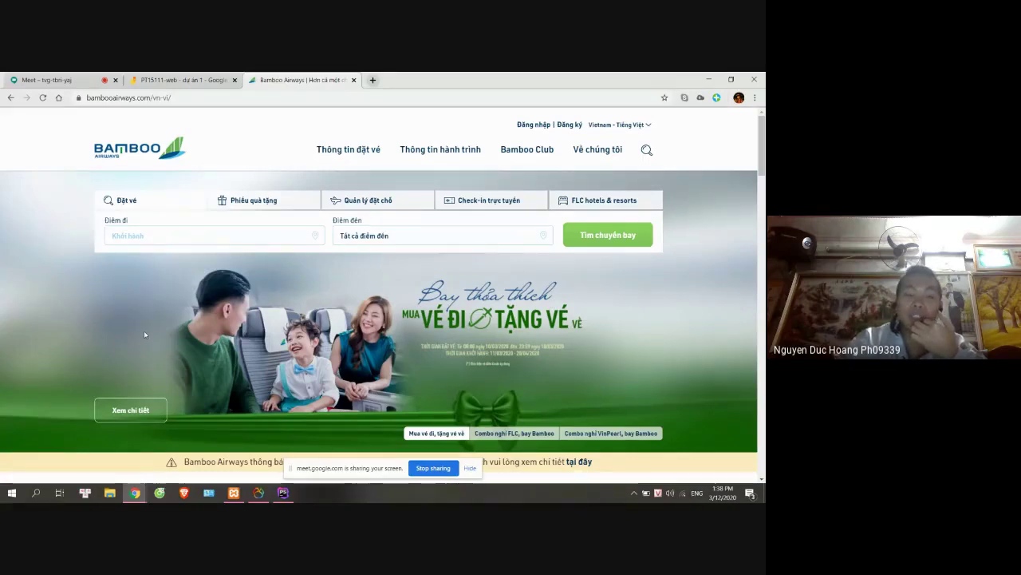
pyautogui.scroll(-2, 192, 324)
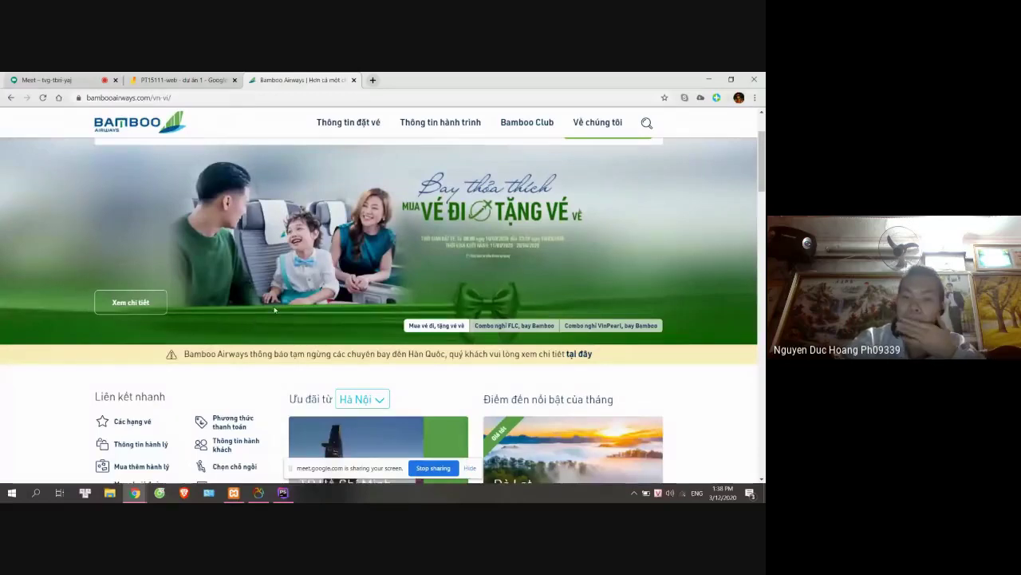
pyautogui.scroll(2, 329, 301)
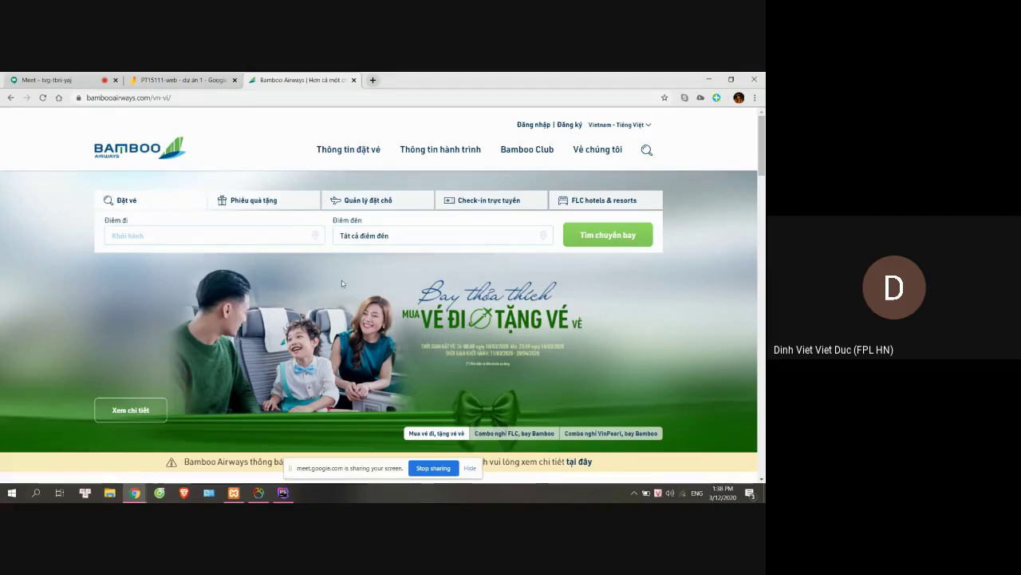
# Switch to the "PT15111-web - dự án 1" jam in Google Jamboard and go to the Jamboard home page.
pyautogui.click(199, 77)
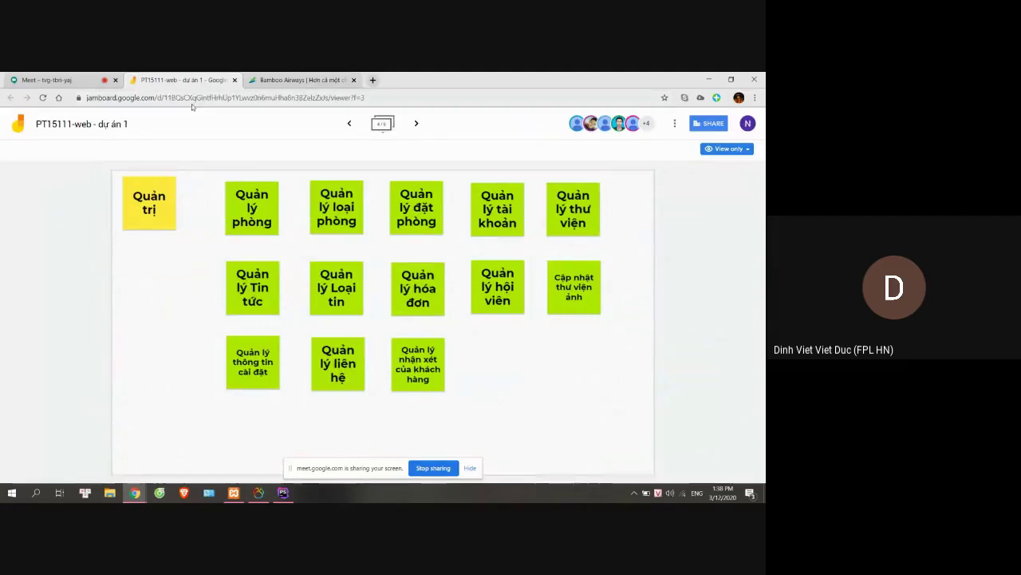
pyautogui.click(748, 124)
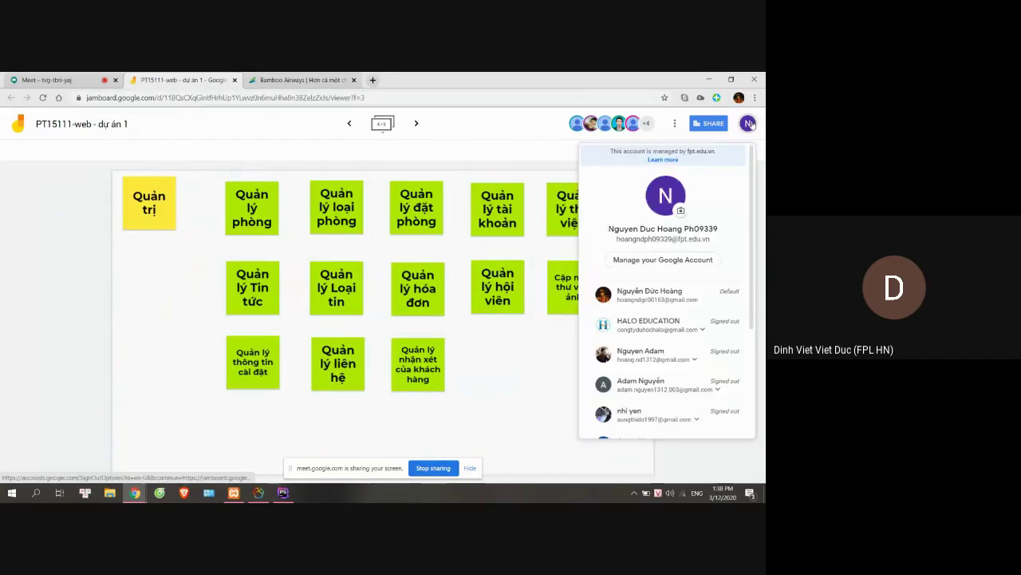
pyautogui.click(293, 123)
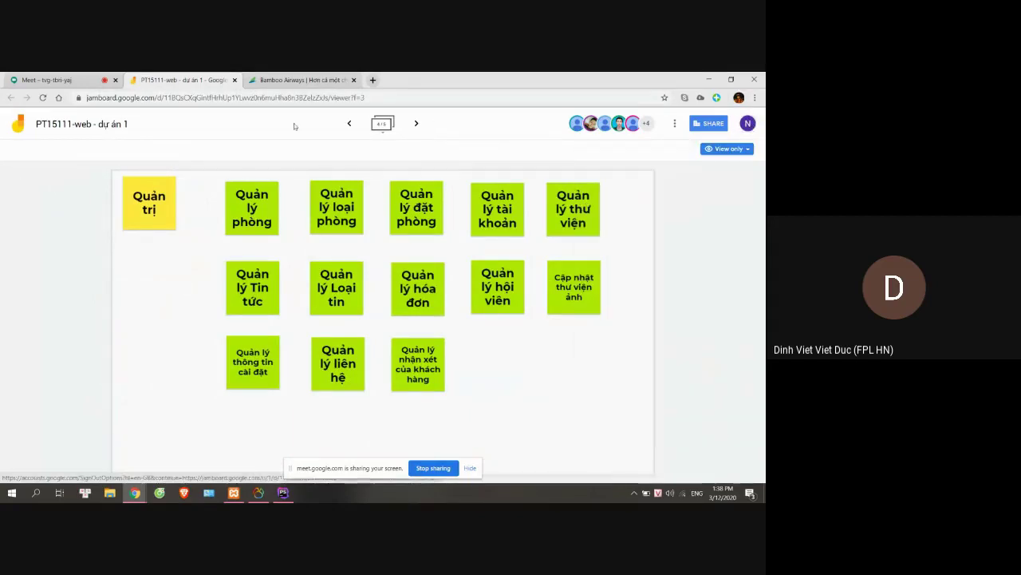
pyautogui.click(674, 123)
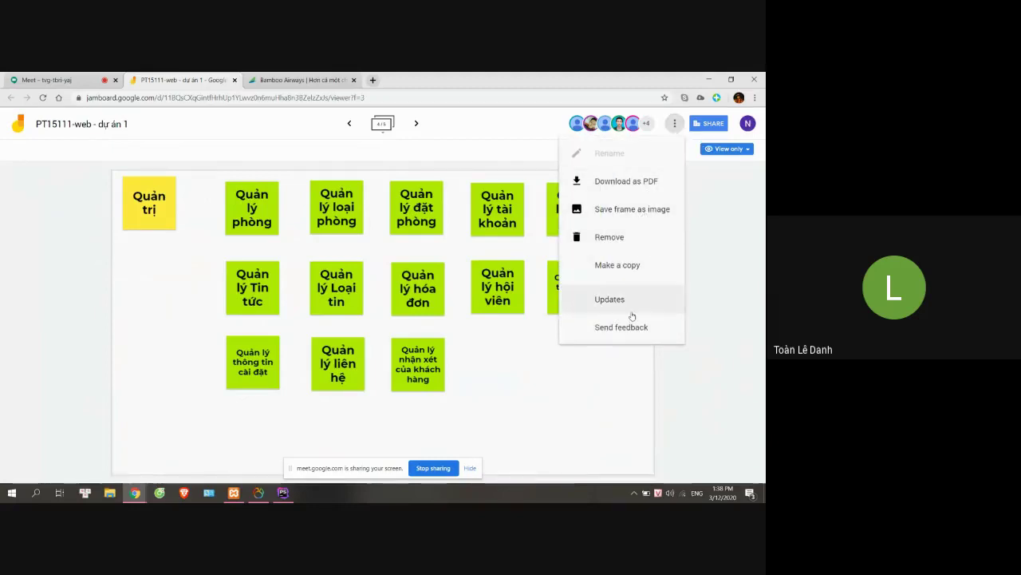
pyautogui.click(530, 176)
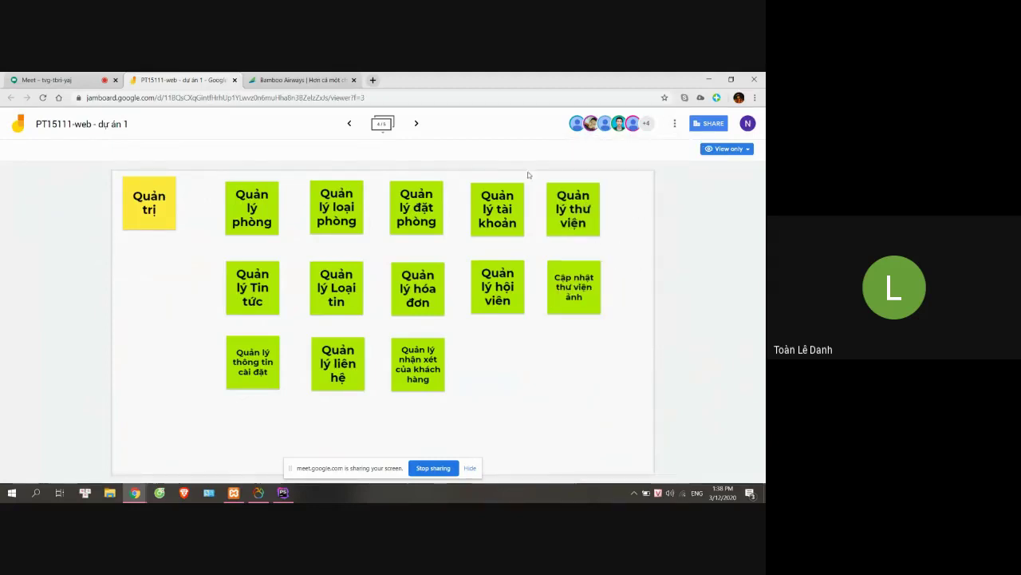
pyautogui.click(20, 125)
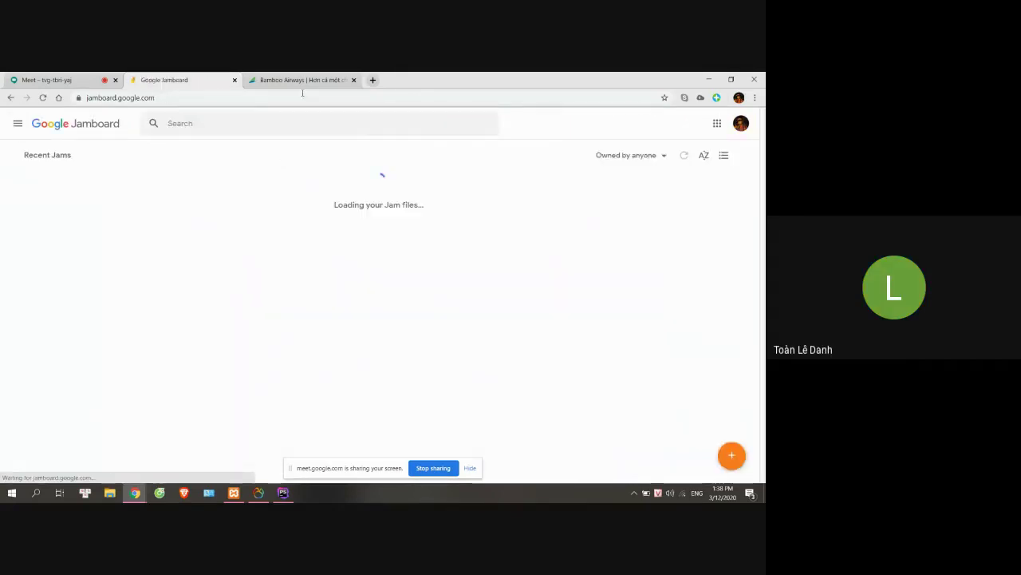
# Place the Bamboo Airways page in its own window side by side with Jamboard, and reload the Jamboard home page.
pyautogui.moveTo(303, 79); pyautogui.dragTo(762, 219)
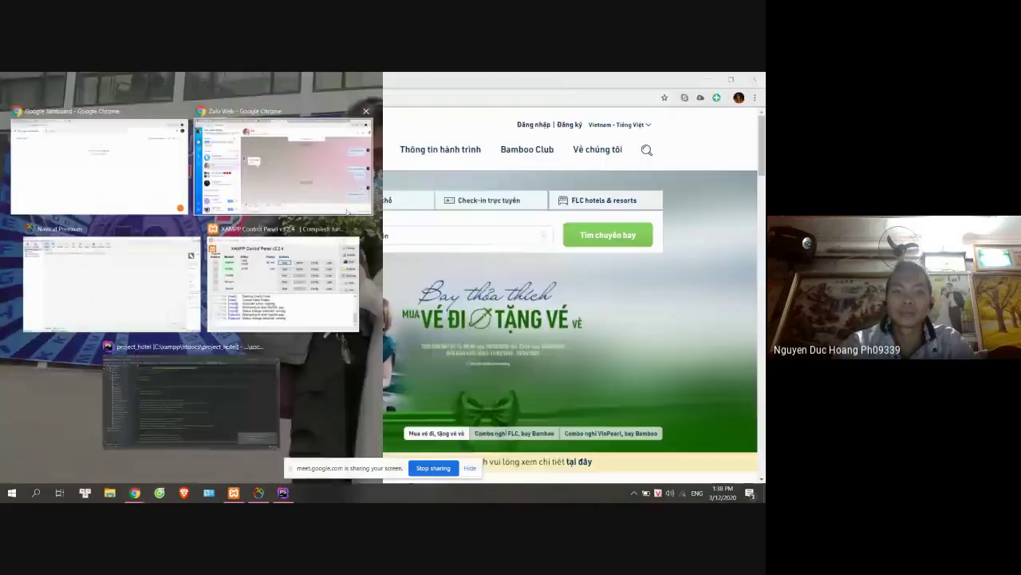
pyautogui.click(130, 162)
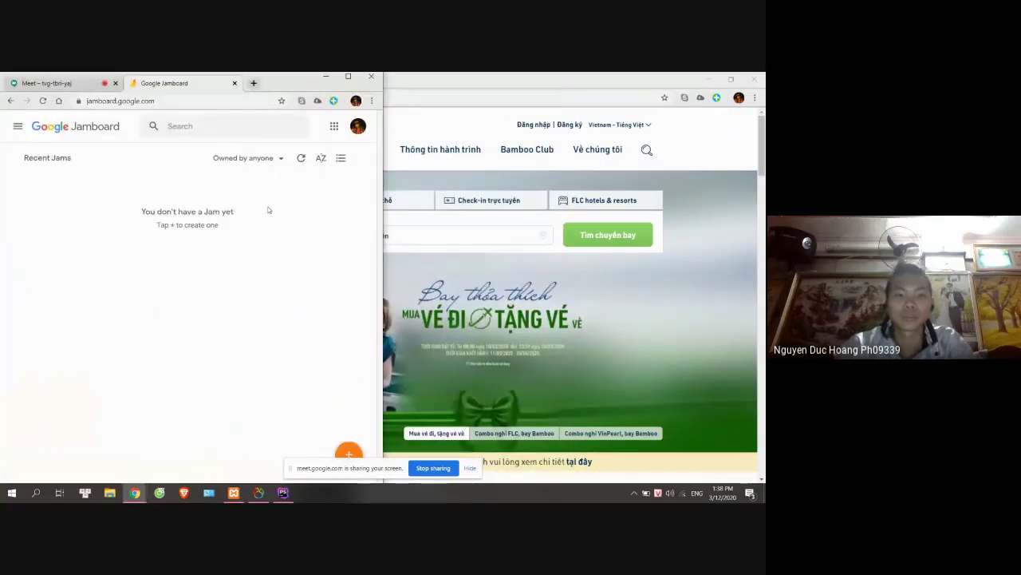
pyautogui.press('F5')
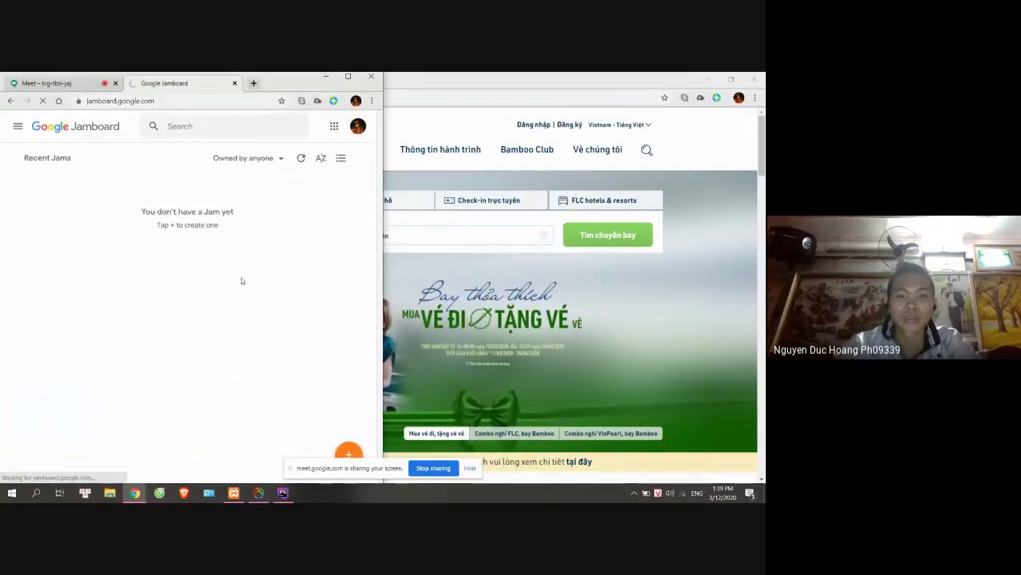
pyautogui.moveTo(516, 79); pyautogui.dragTo(765, 239)
# Open an untitled blank jam and add a yellow sticky note reading "Phân tích trang đặt vé máy bay bamboo".
pyautogui.click(63, 173)
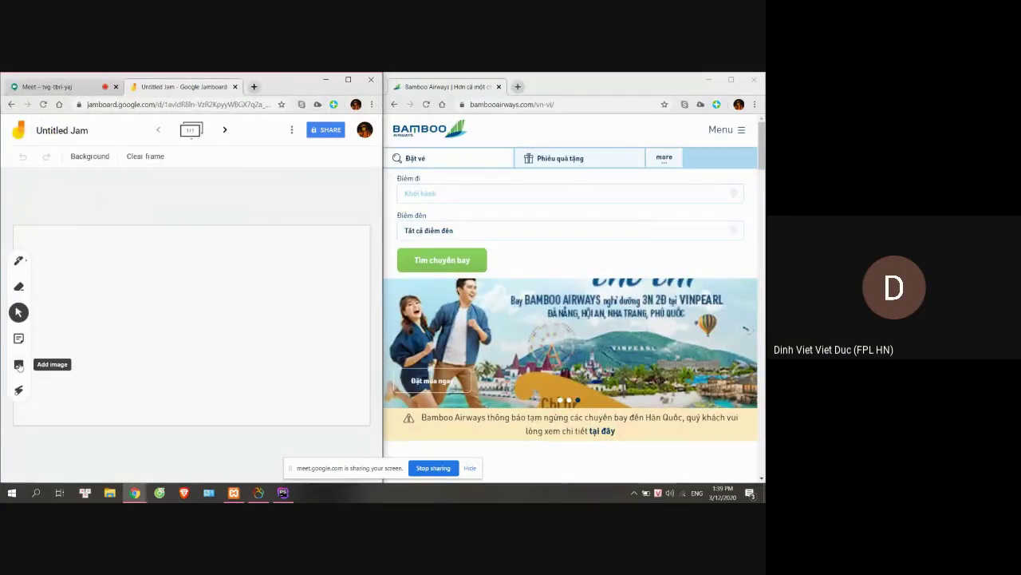
pyautogui.click(18, 339)
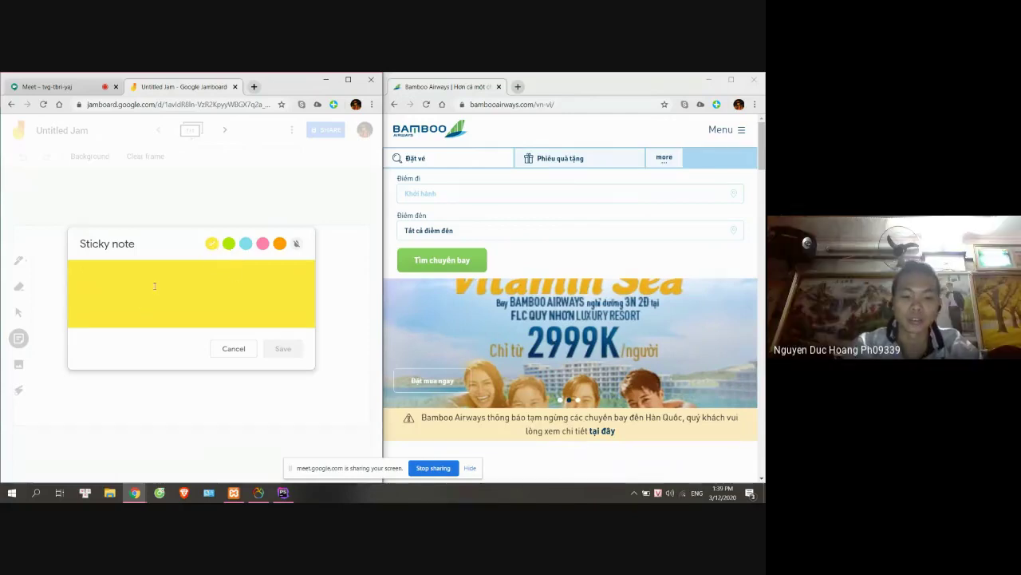
pyautogui.write('Phân tích trang đ')
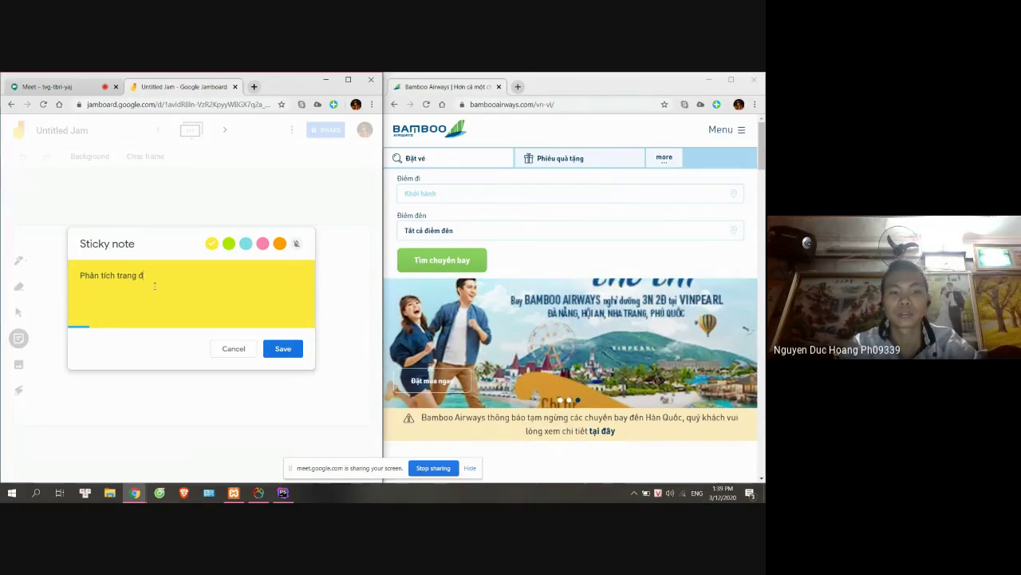
pyautogui.write('ặt vé')
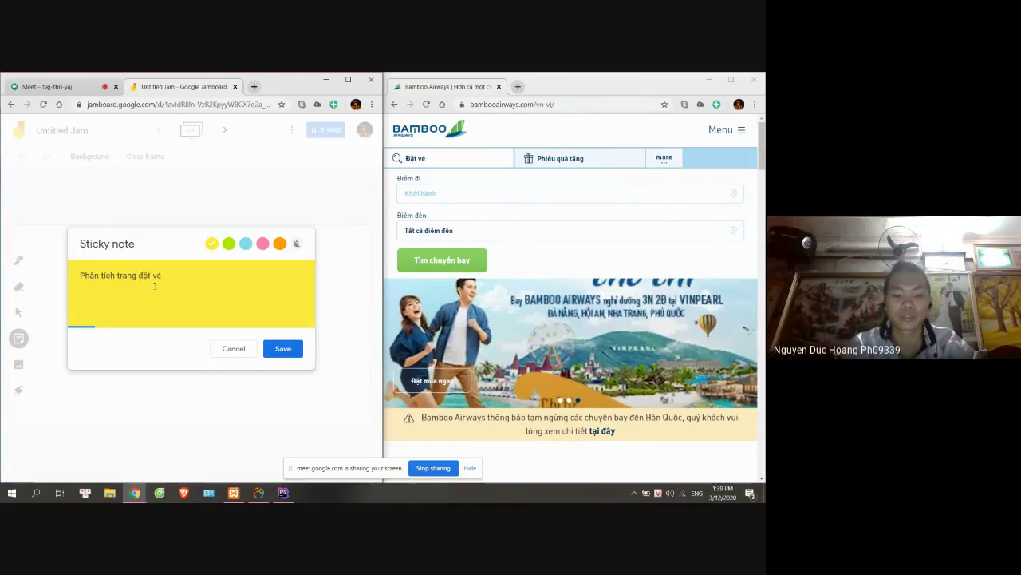
pyautogui.write(' máy bay bamboo')
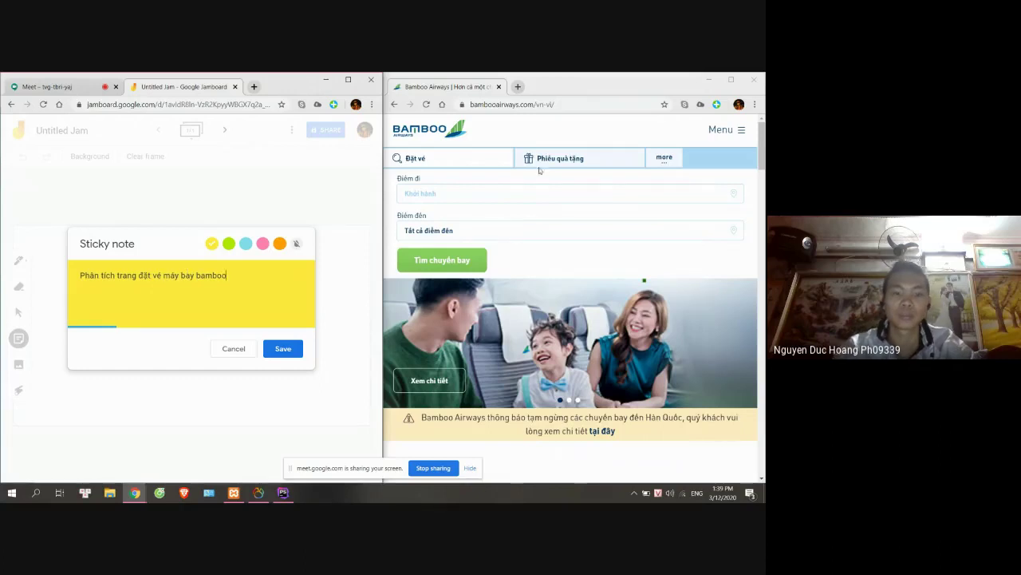
pyautogui.click(283, 348)
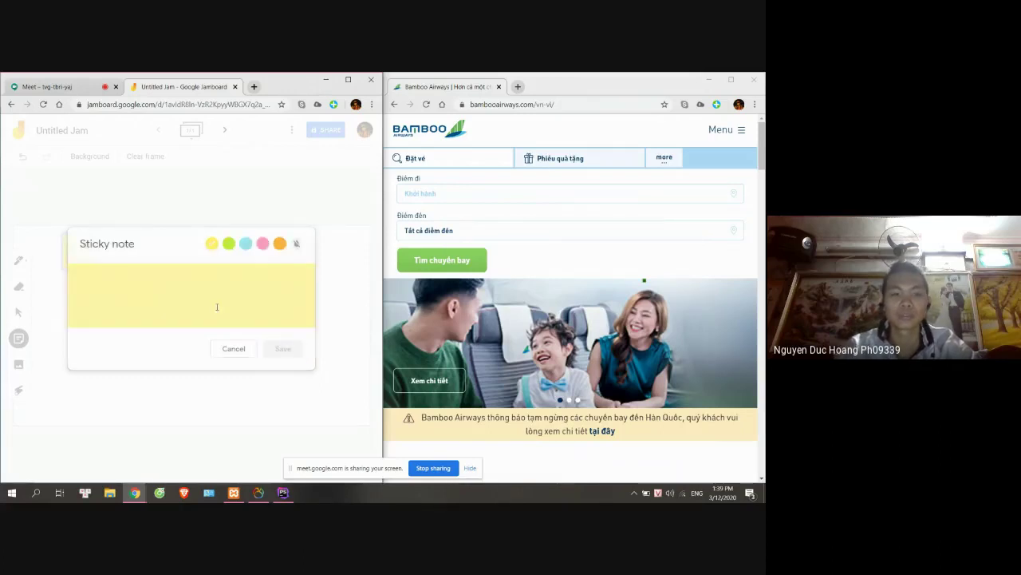
# Start a green sticky note in the jam and expand the Bamboo Airways site's navigation menu for reference.
pyautogui.tripleClick(159, 239)
pyautogui.click(231, 244)
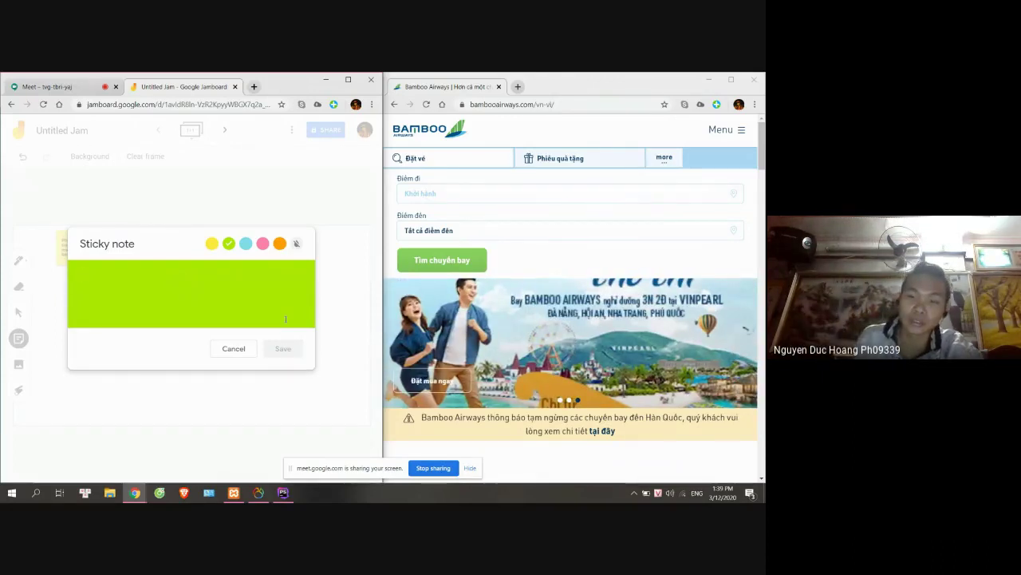
pyautogui.click(741, 130)
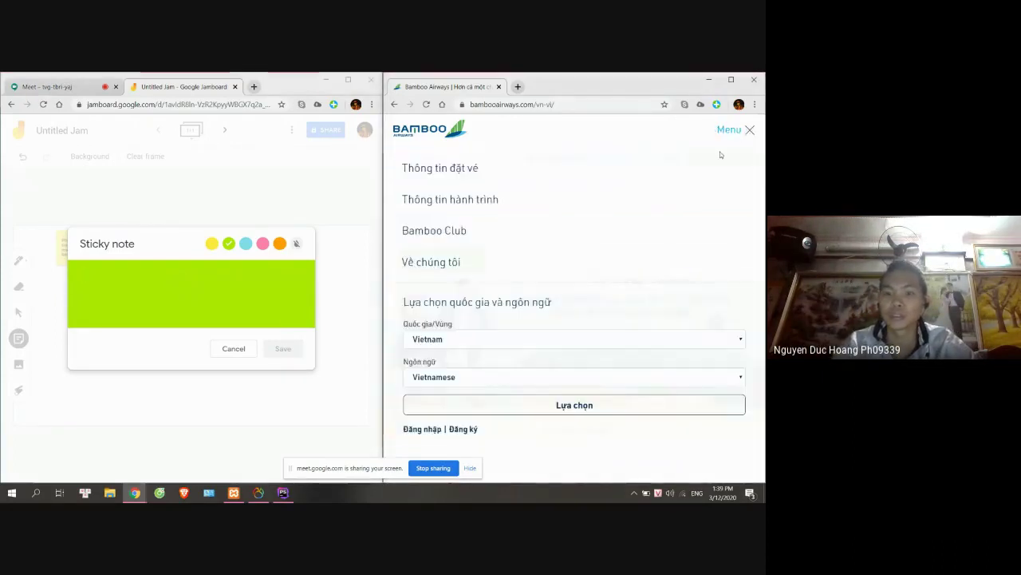
pyautogui.click(164, 293)
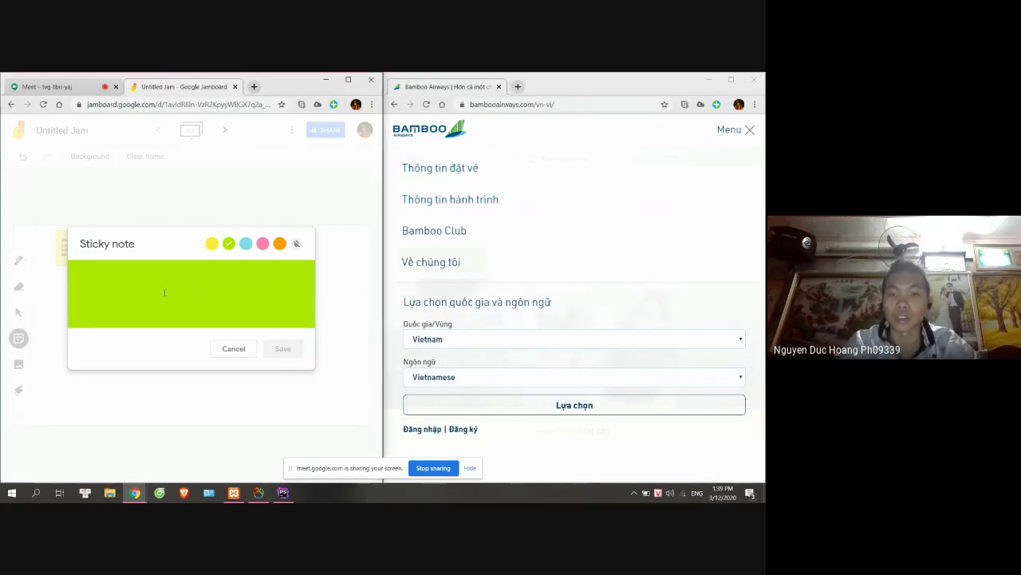
# Write "Thông tin đặt vé, thông tin hành trình, thông tin về bamboo" in the green sticky note and save it.
pyautogui.write('Thông tin đa')
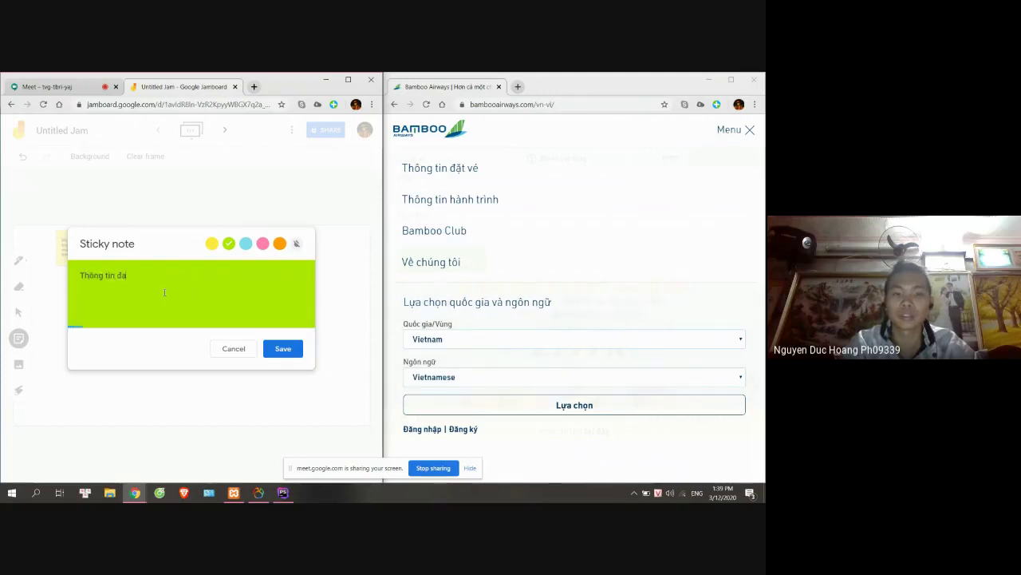
pyautogui.press('BackSpace')
pyautogui.write('ặt vé')
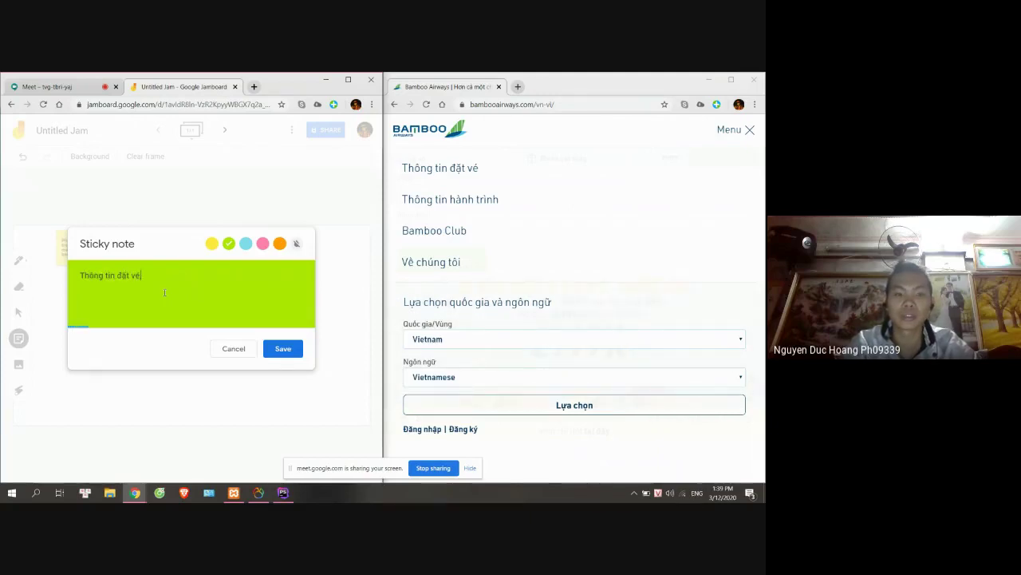
pyautogui.write(', thông tin hành chin')
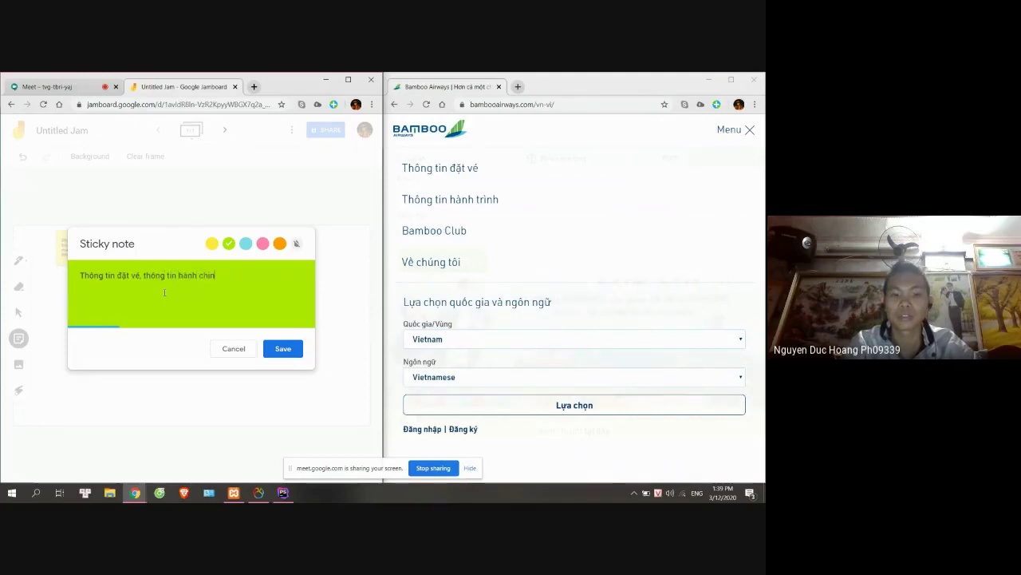
pyautogui.press('BackSpace')
pyautogui.press('BackSpace')
pyautogui.press('BackSpace')
pyautogui.press('BackSpace')
pyautogui.write('trinhf')
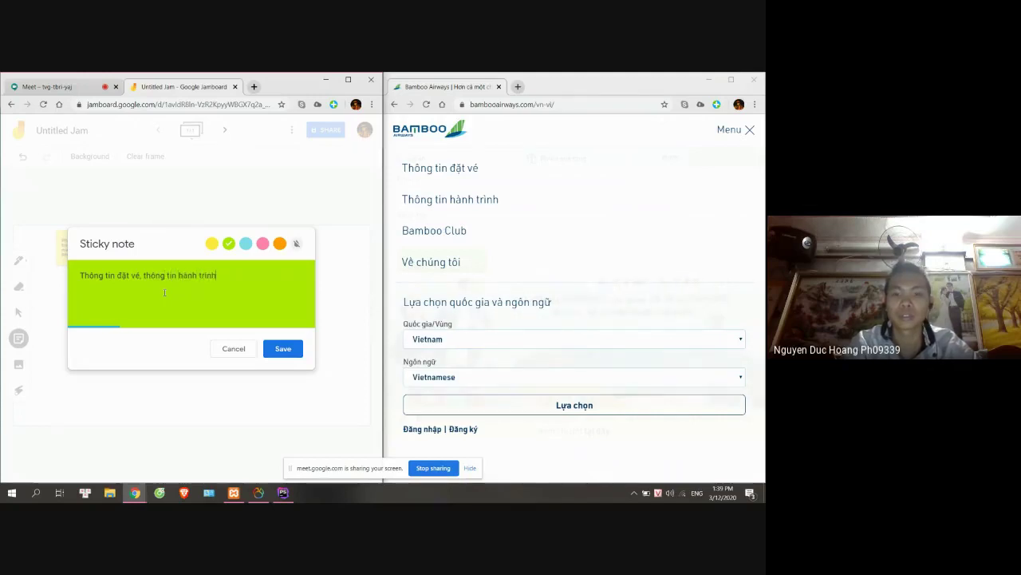
pyautogui.write(', thoong')
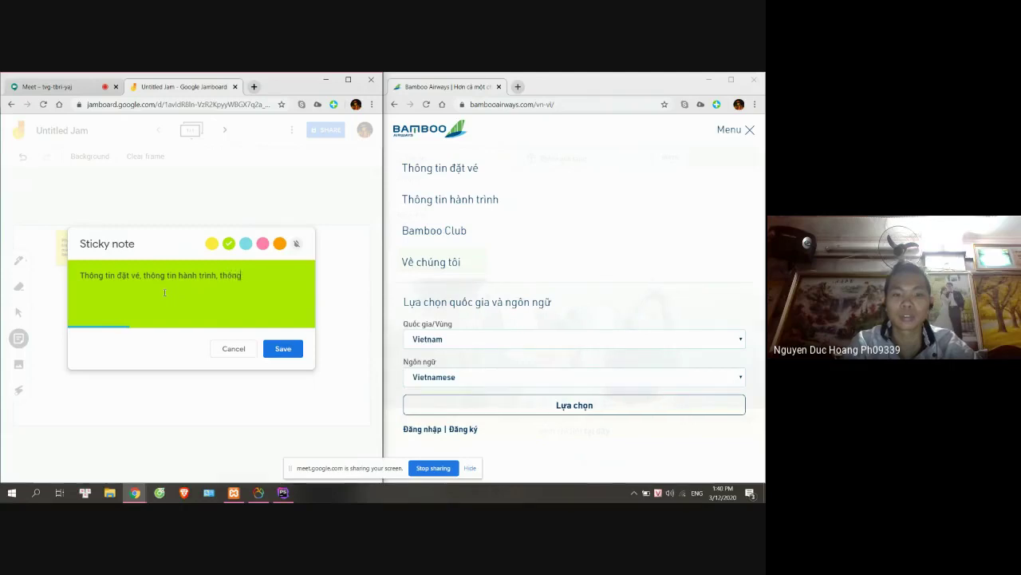
pyautogui.write(' tin ves')
pyautogui.write(' bamboo')
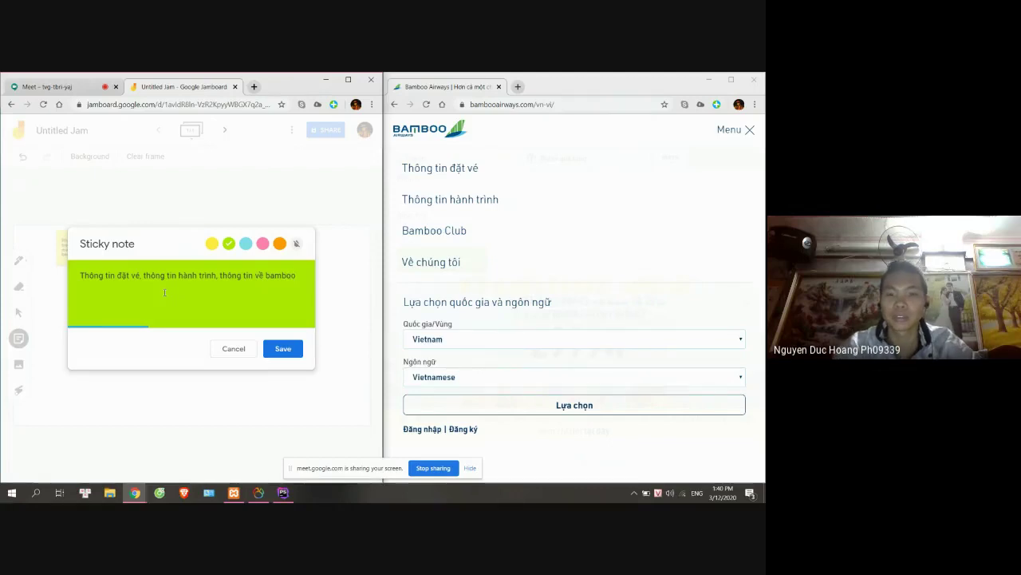
pyautogui.click(284, 349)
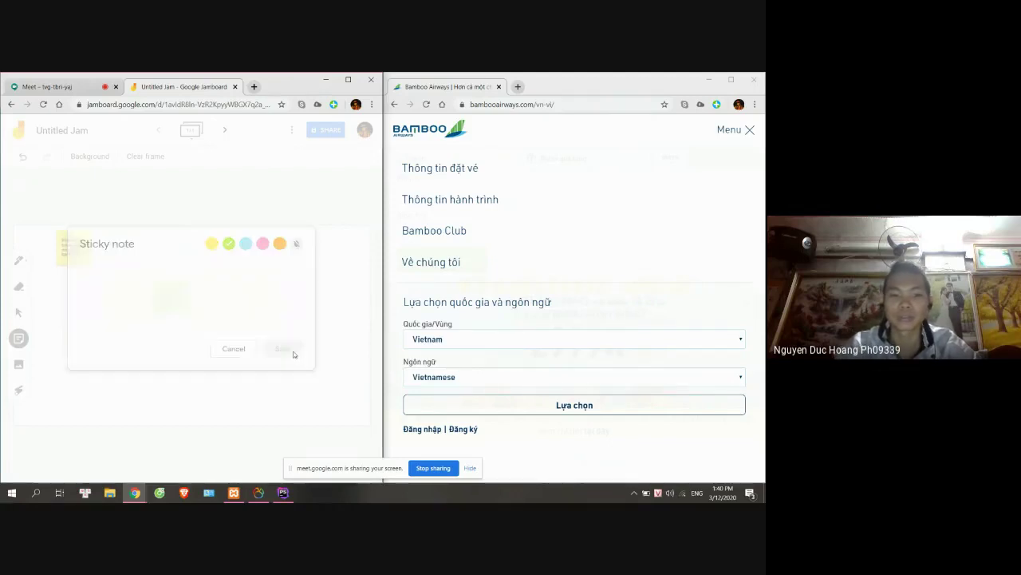
# Start a blue sticky note in the jam and open the departure-point choices on the Bamboo Airways booking form for reference.
pyautogui.click(19, 337)
pyautogui.click(246, 243)
pyautogui.click(244, 276)
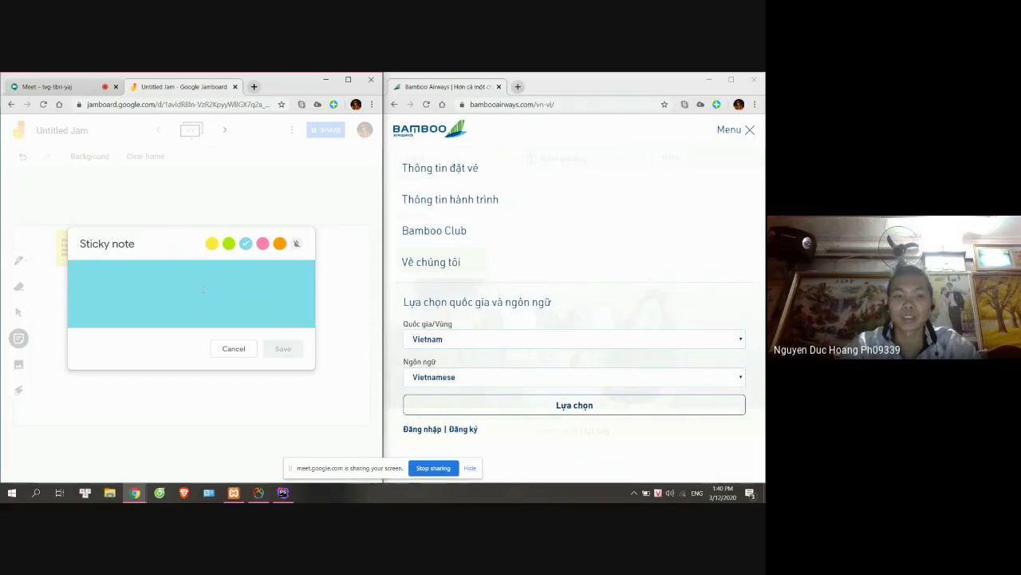
pyautogui.click(752, 130)
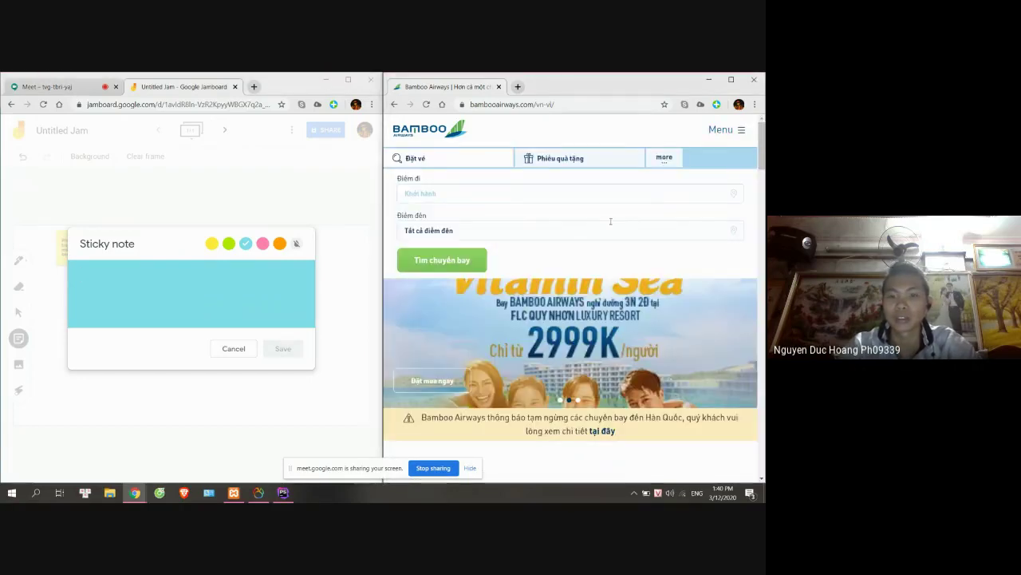
pyautogui.click(444, 194)
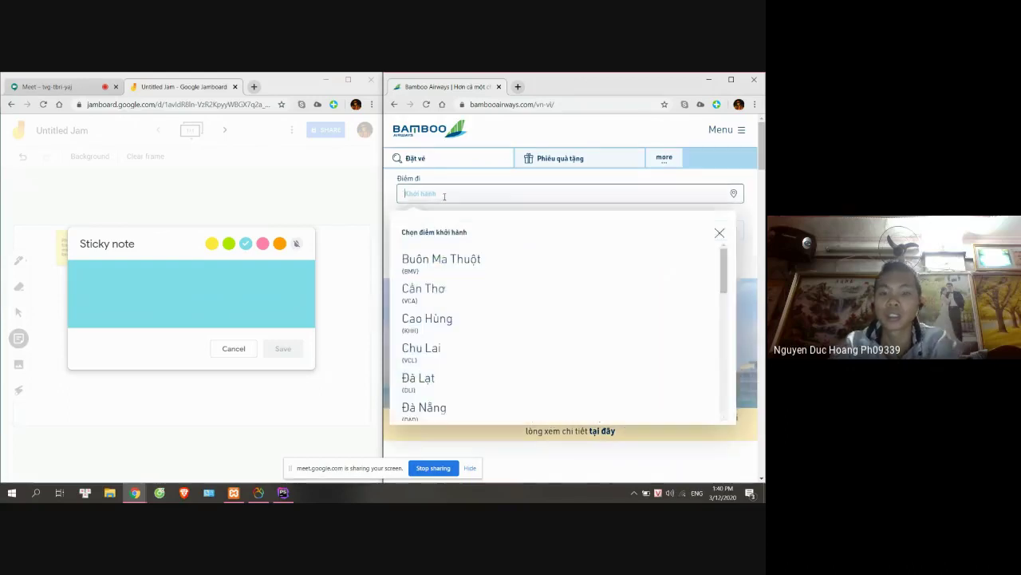
# Write "Đặt vé, lấy địa điểm đến và về. Chọn lịch trình bao nhiêu chuyến." in the blue sticky note.
pyautogui.click(230, 275)
pyautogui.write('Đặt')
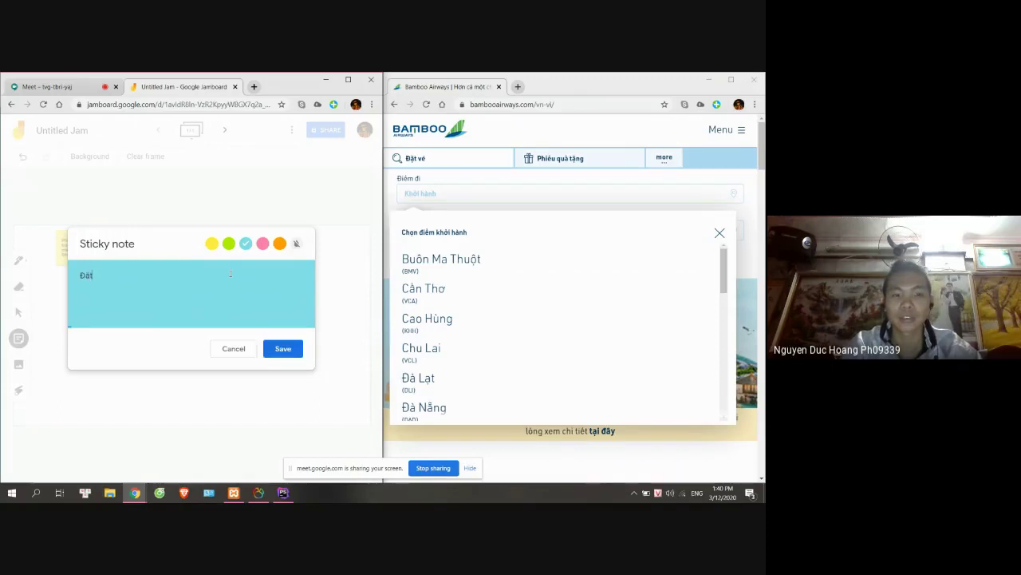
pyautogui.write(' vé')
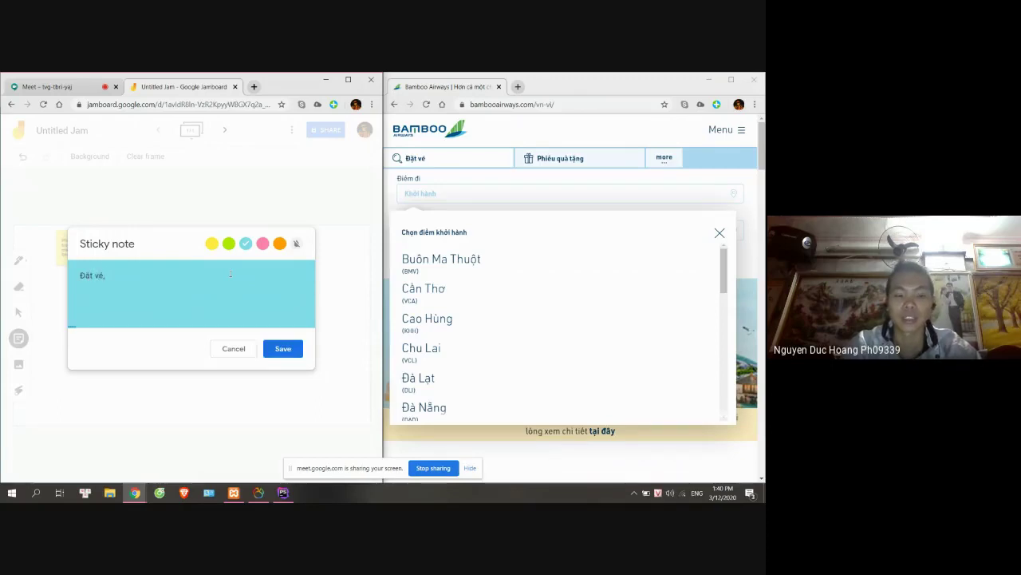
pyautogui.write(',')
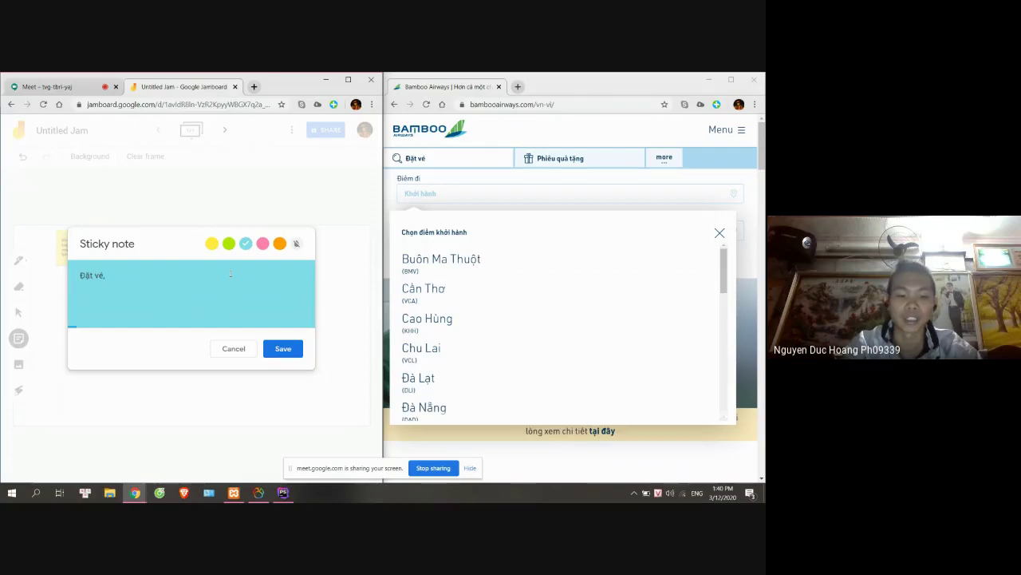
pyautogui.write(' lấy địa d')
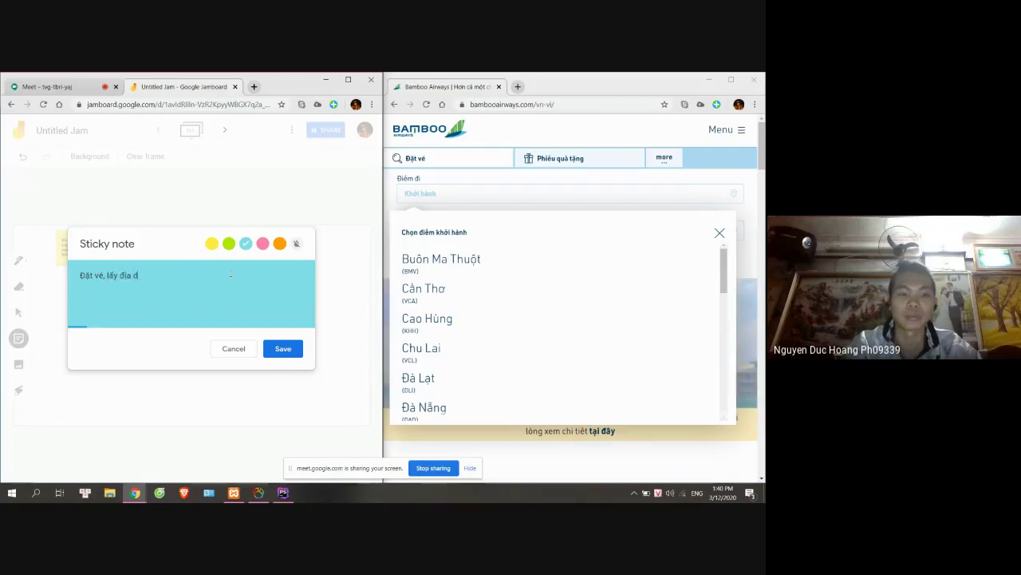
pyautogui.press('BackSpace')
pyautogui.write('điểm đến và')
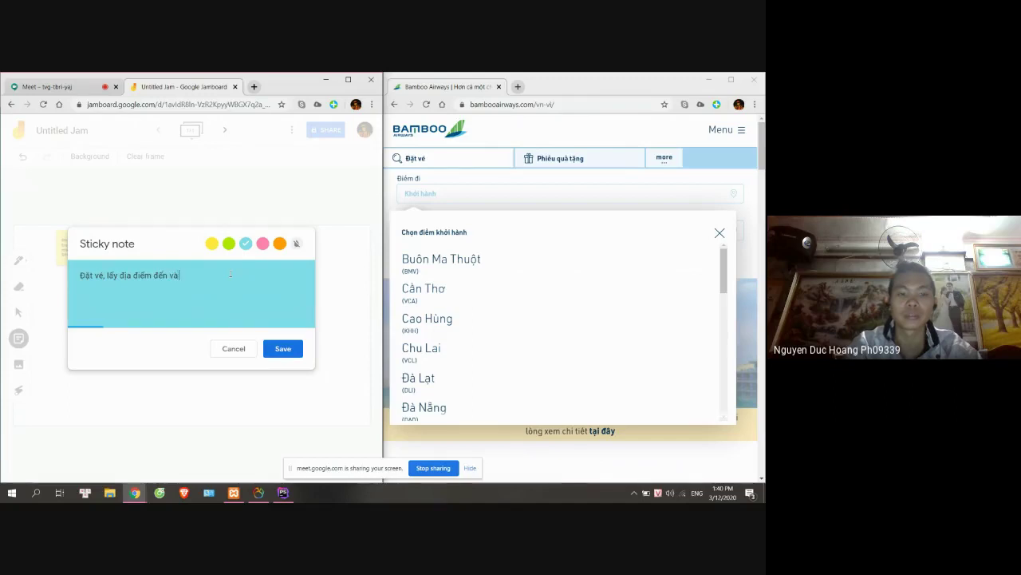
pyautogui.write(' về')
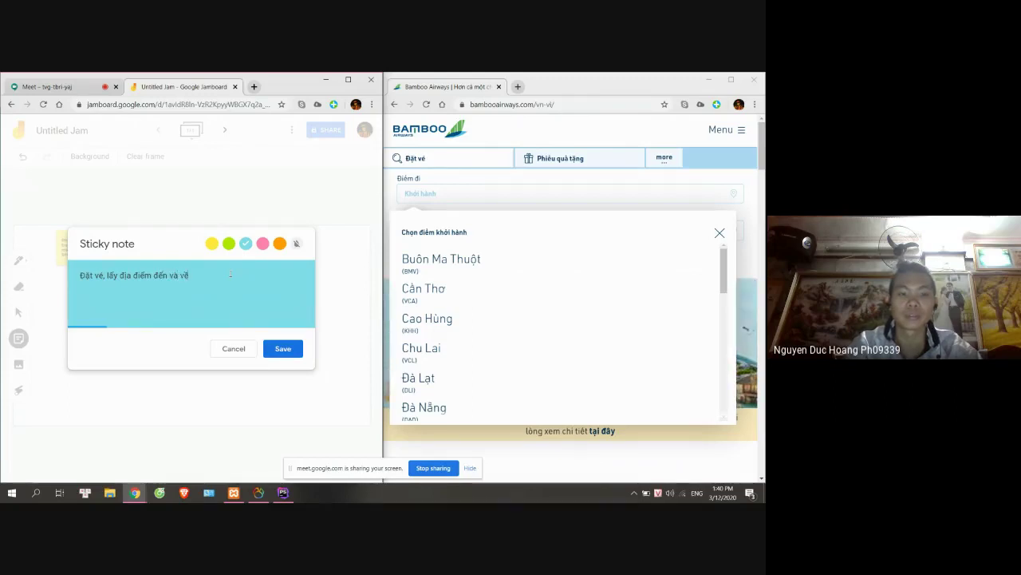
pyautogui.write('.')
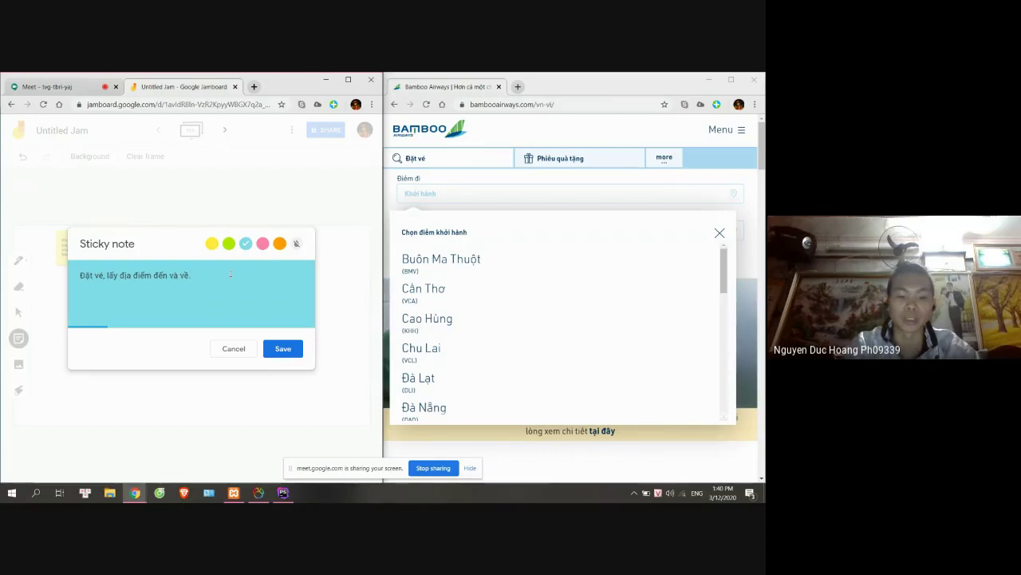
pyautogui.write(' Chọn lịch')
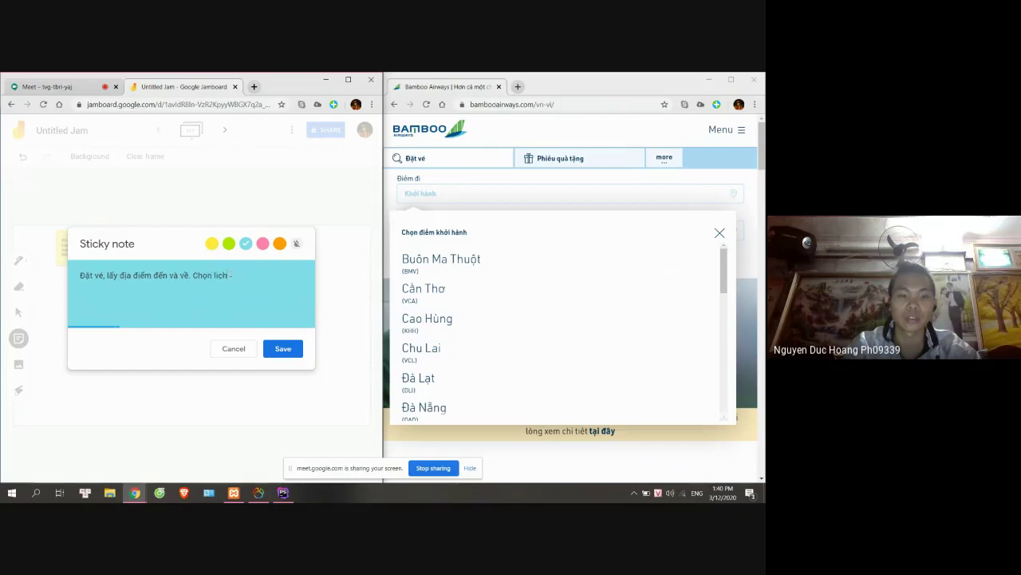
pyautogui.write(' trình bao n')
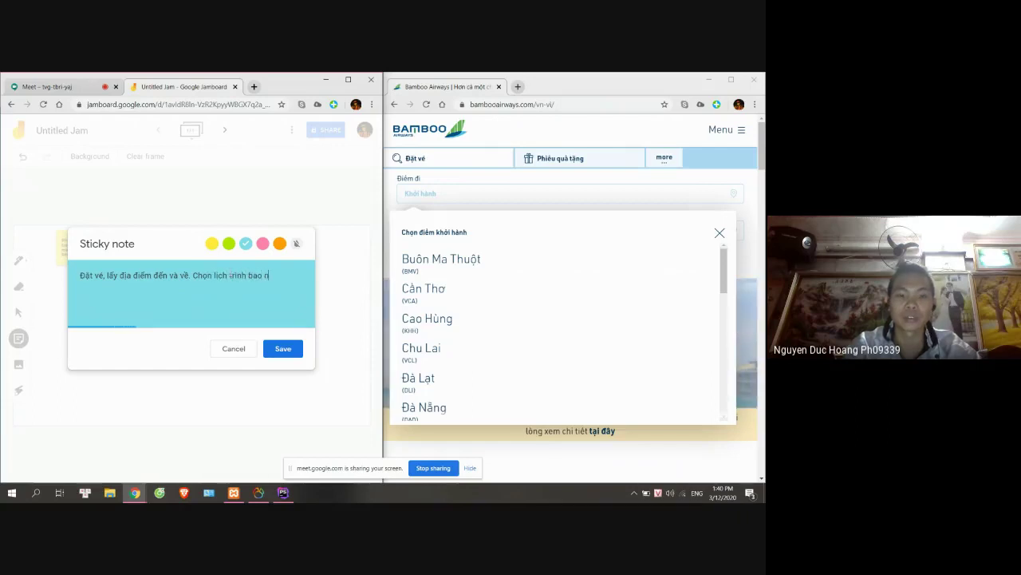
pyautogui.write('hiêu chuyến.')
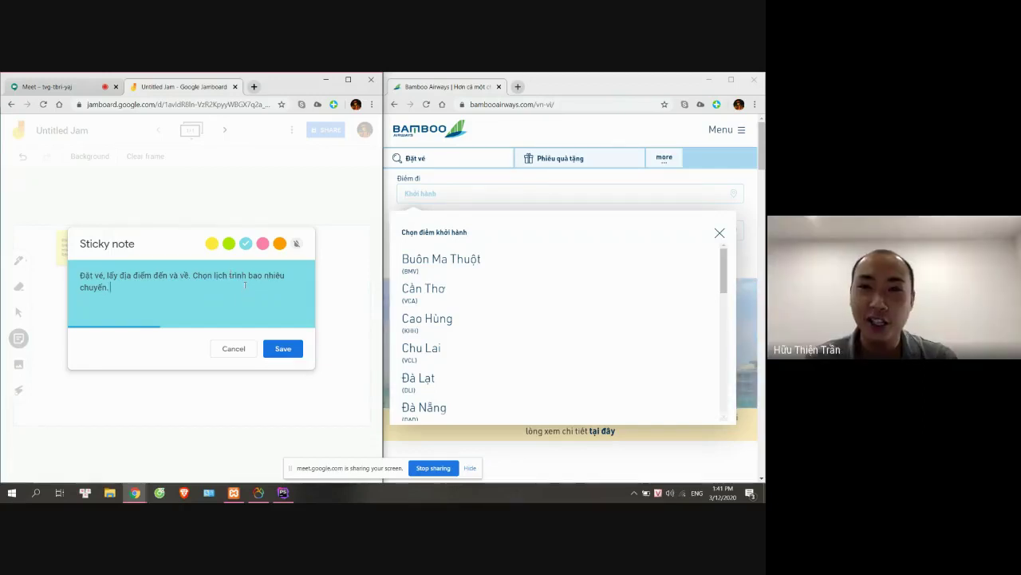
# Dismiss the departure choices on the booking form and look at the destination choices instead.
pyautogui.click(719, 233)
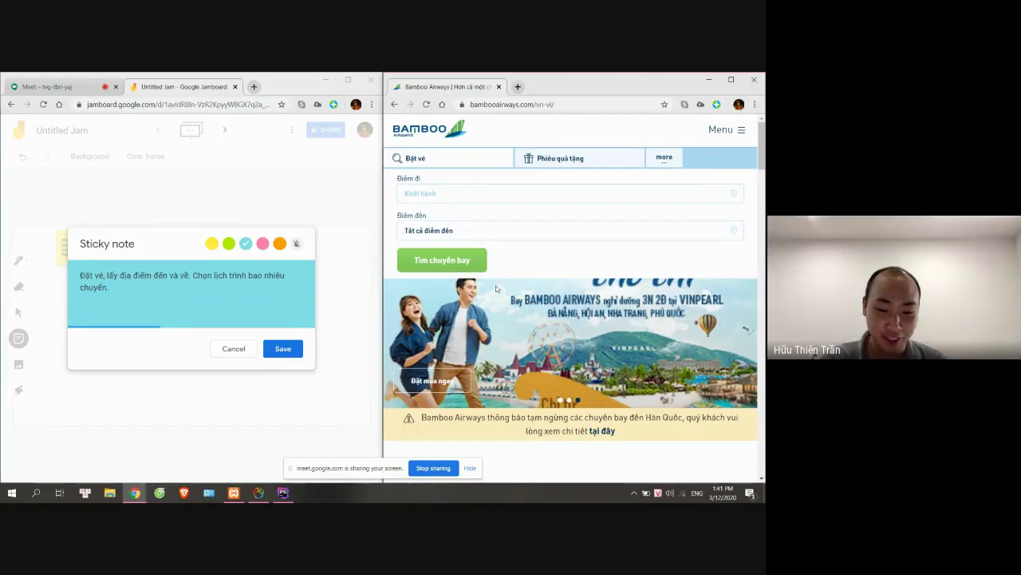
pyautogui.click(249, 300)
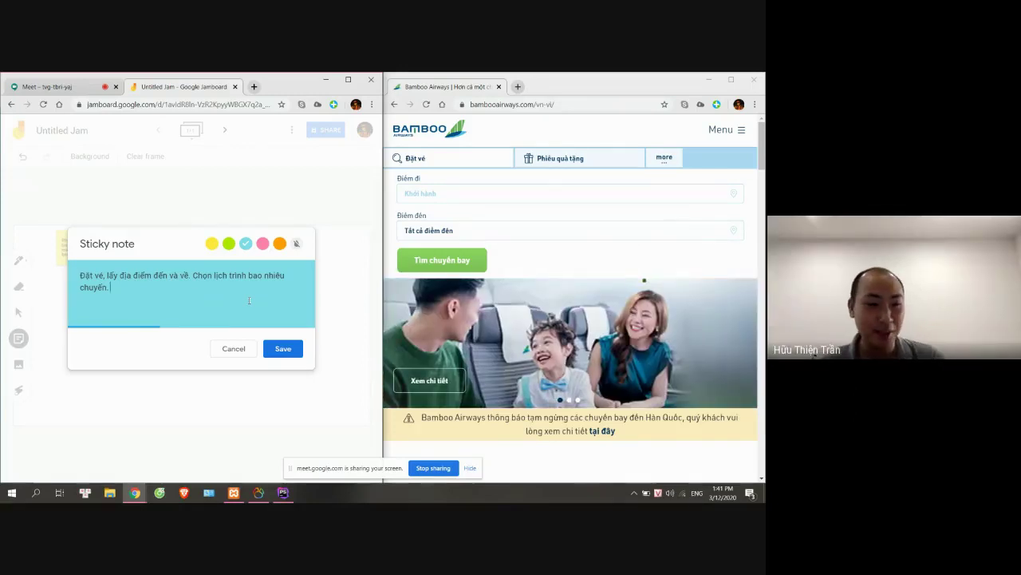
pyautogui.click(549, 230)
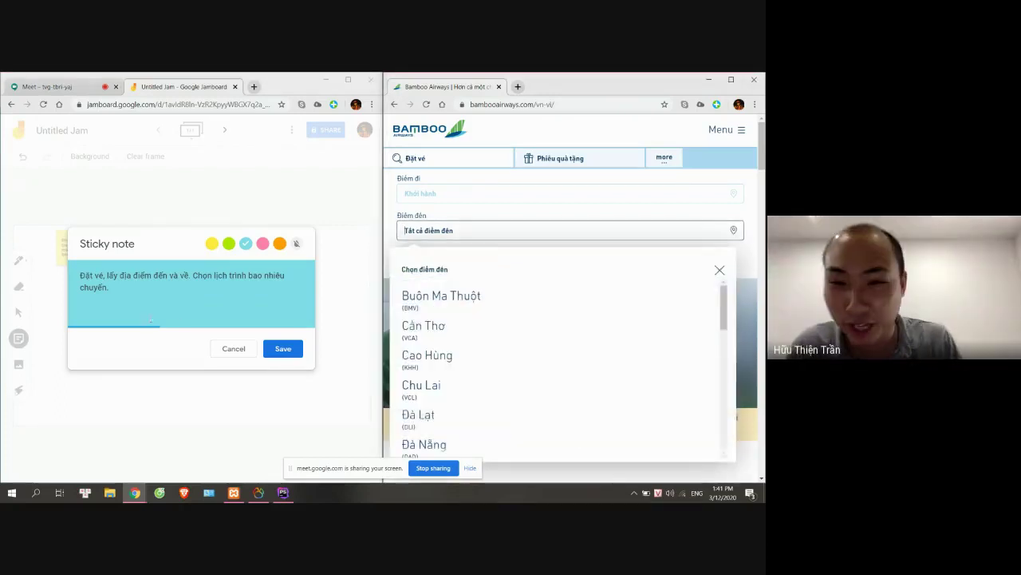
# Append "Lấy thời gian đến và về" to the blue sticky note, save it and dismiss the blank note that follows.
pyautogui.click(255, 299)
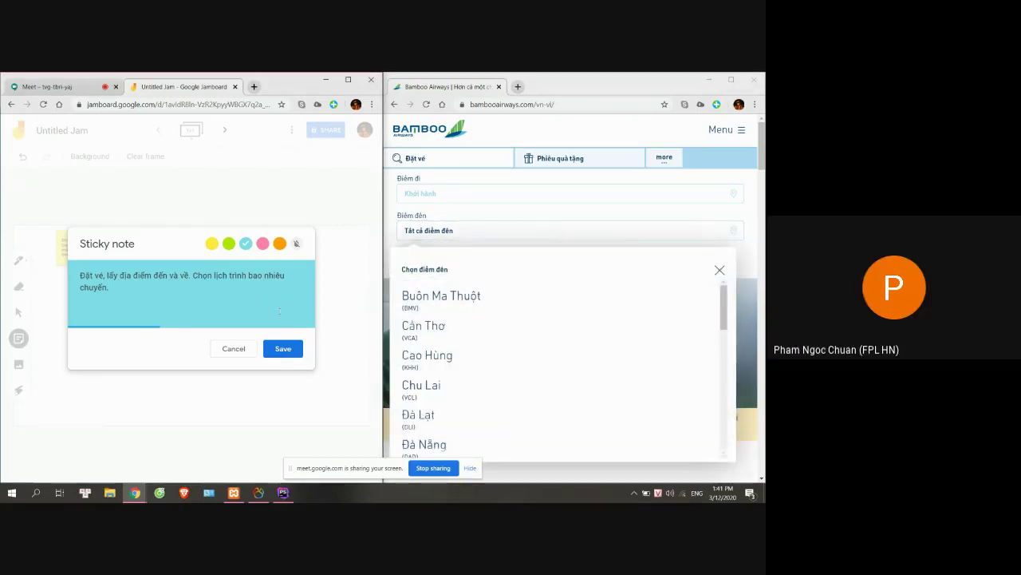
pyautogui.write('ays')
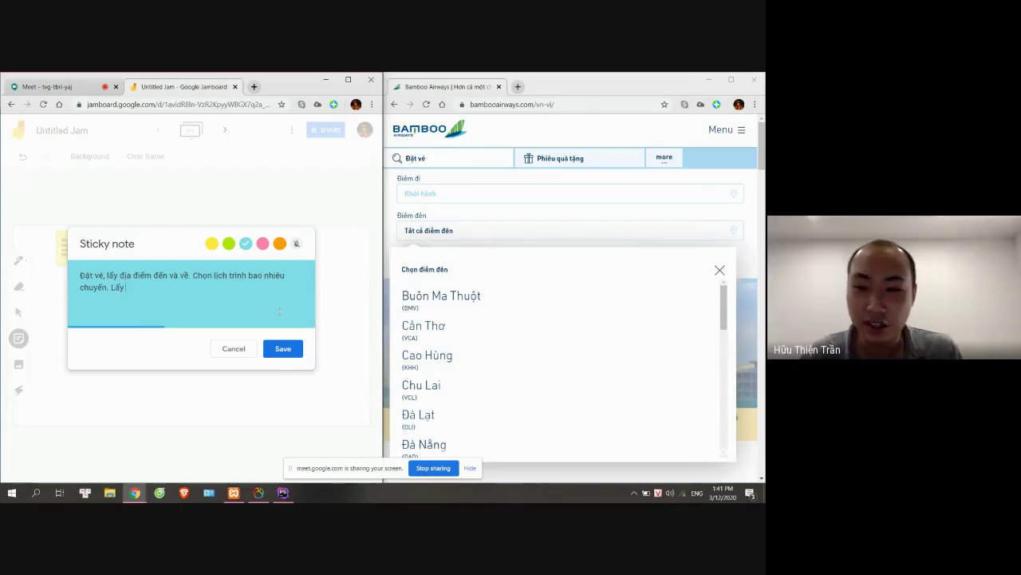
pyautogui.write('thow')
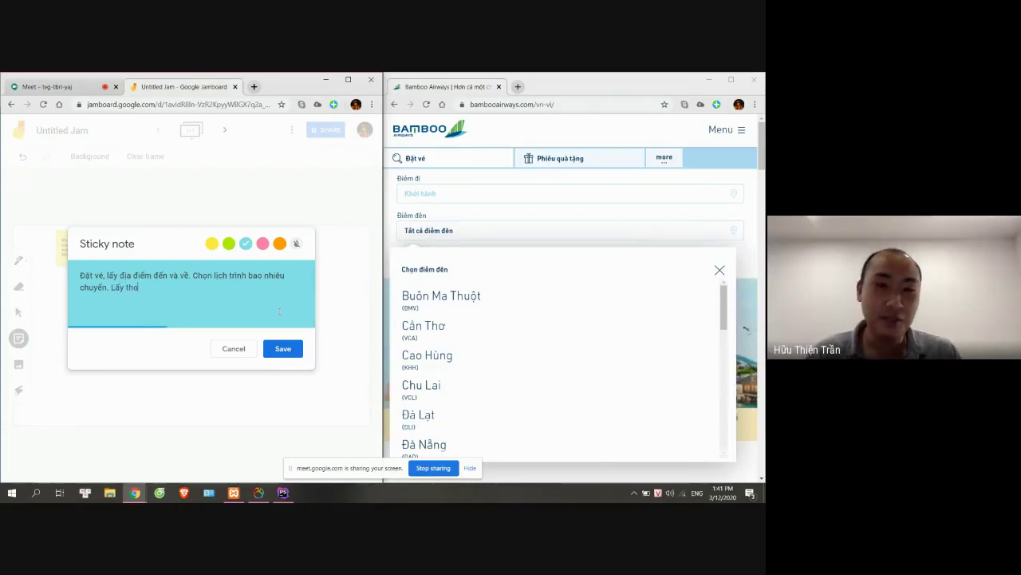
pyautogui.write('if gian ddeens vaf')
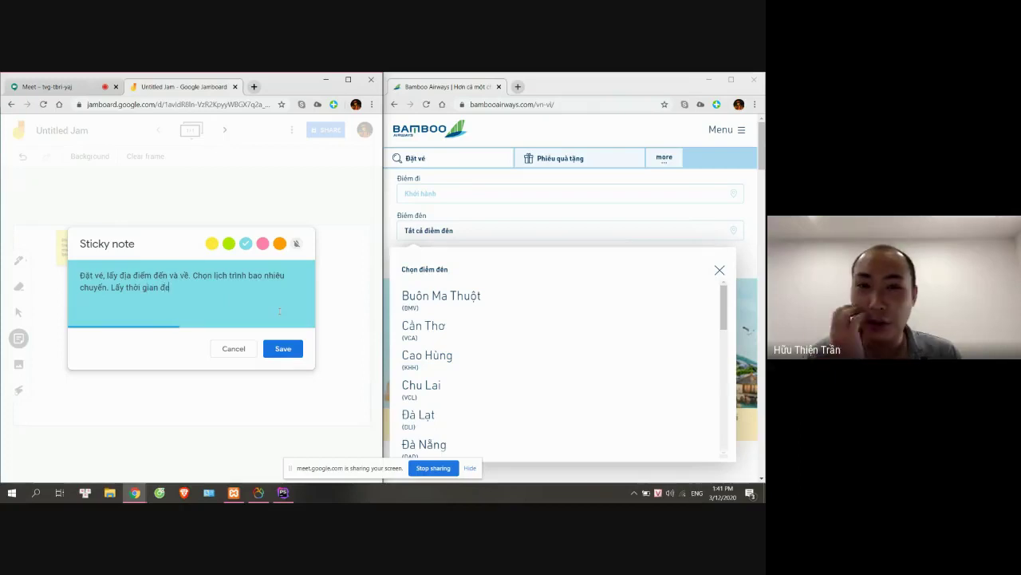
pyautogui.write(' veef.')
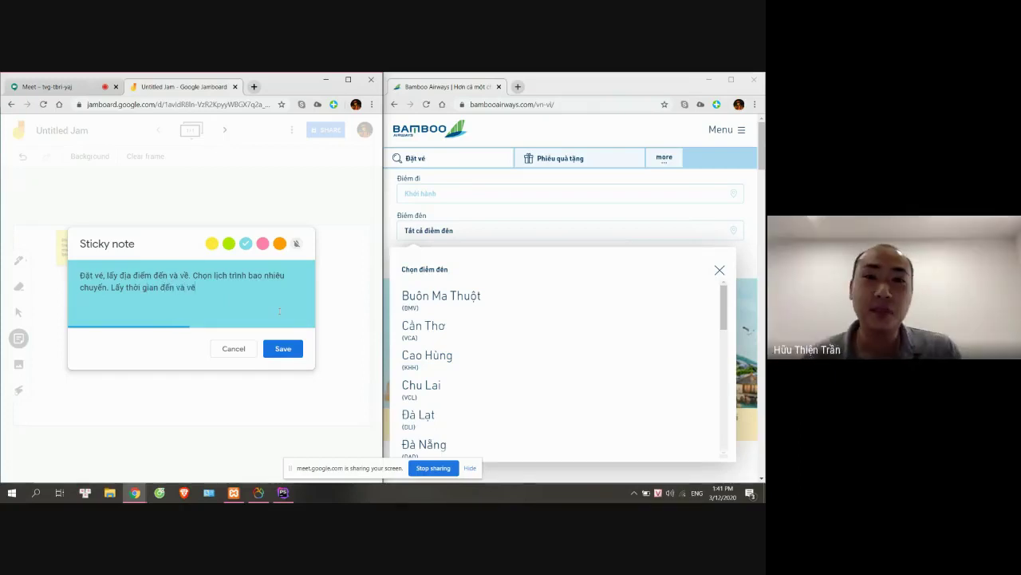
pyautogui.click(284, 349)
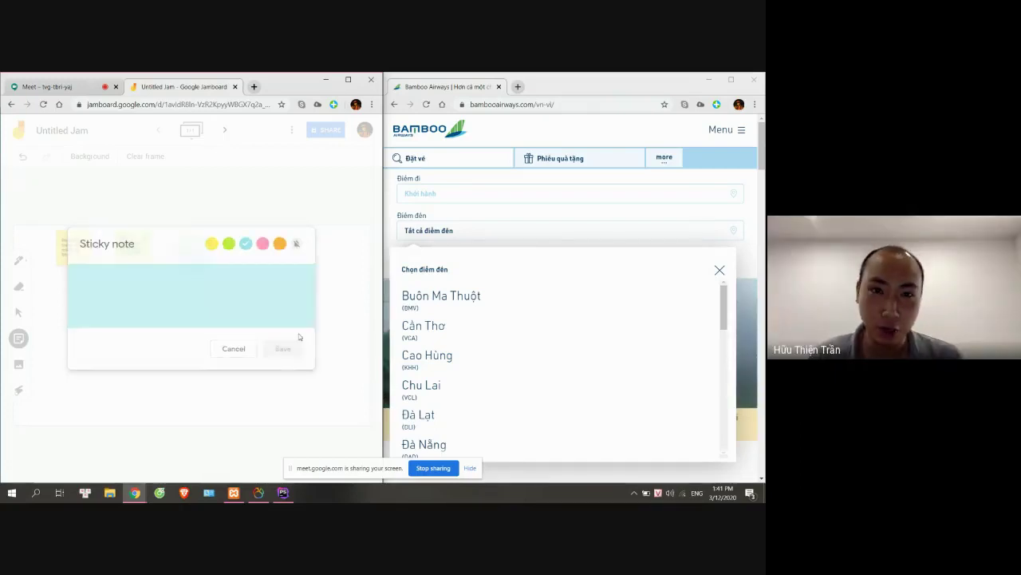
pyautogui.click(235, 355)
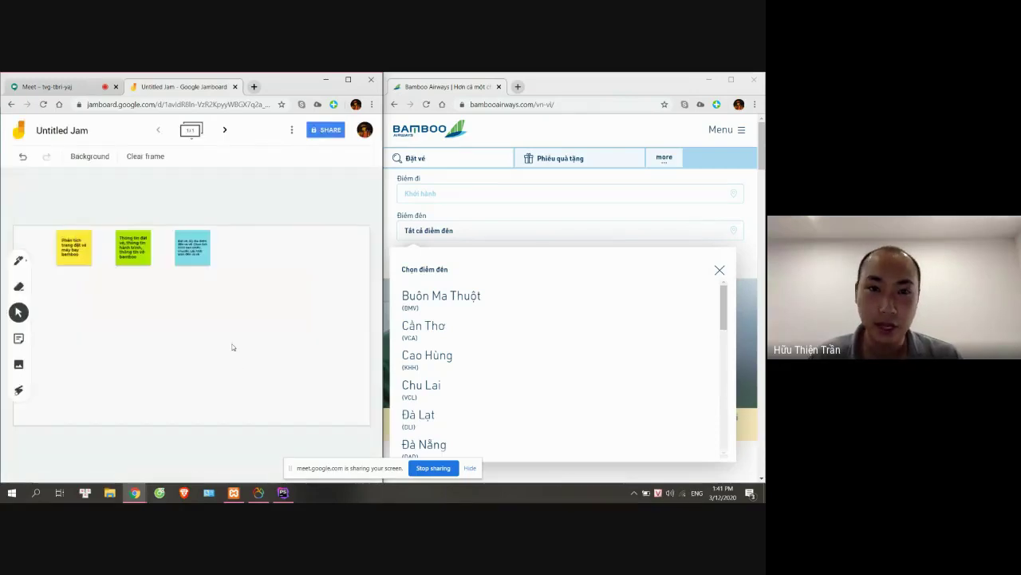
# Return to the Google Meet call, maximize its window and stop presenting the screen.
pyautogui.hotkey('ctrl', 'shift', 'Tab')
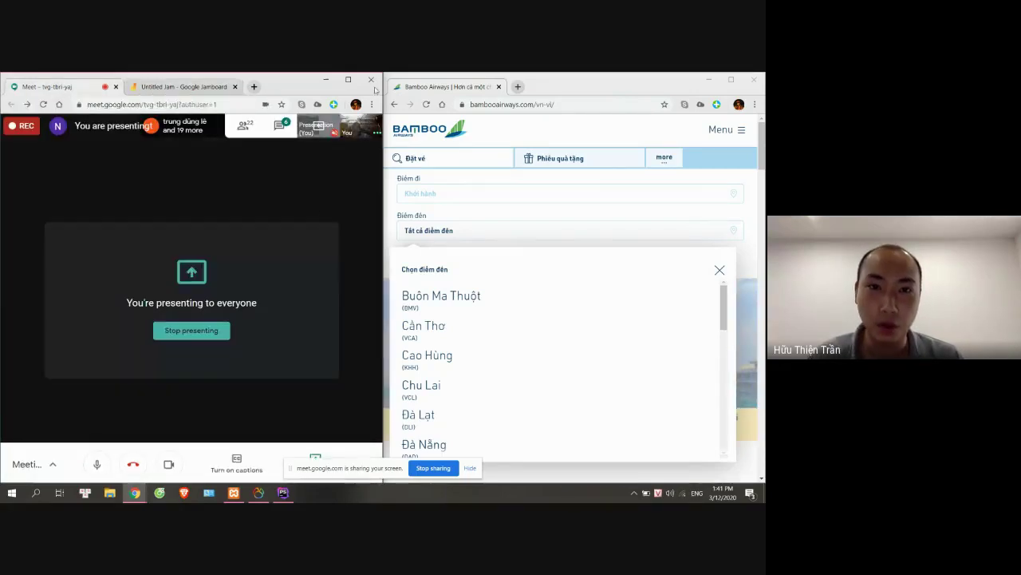
pyautogui.click(347, 79)
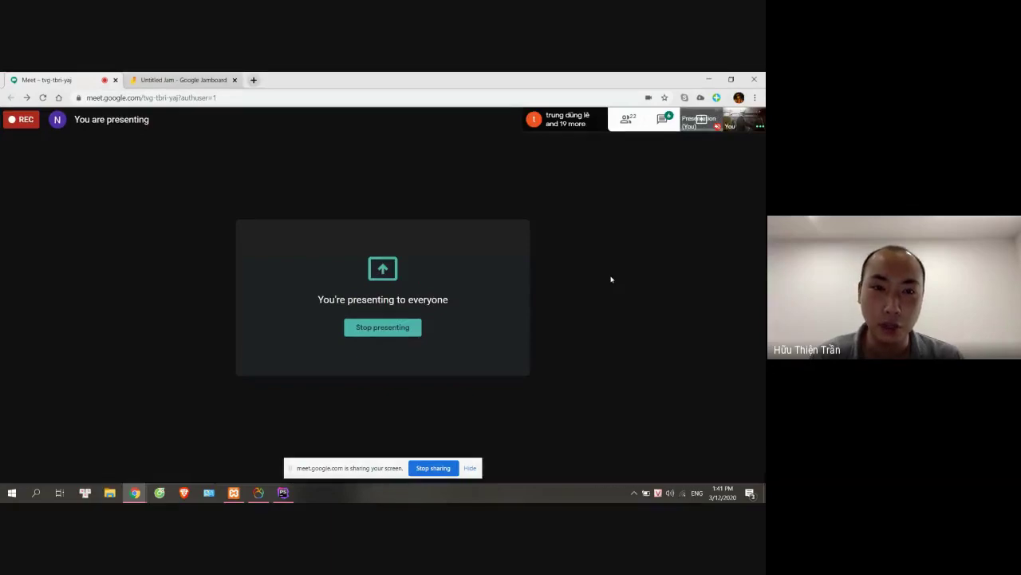
pyautogui.click(397, 333)
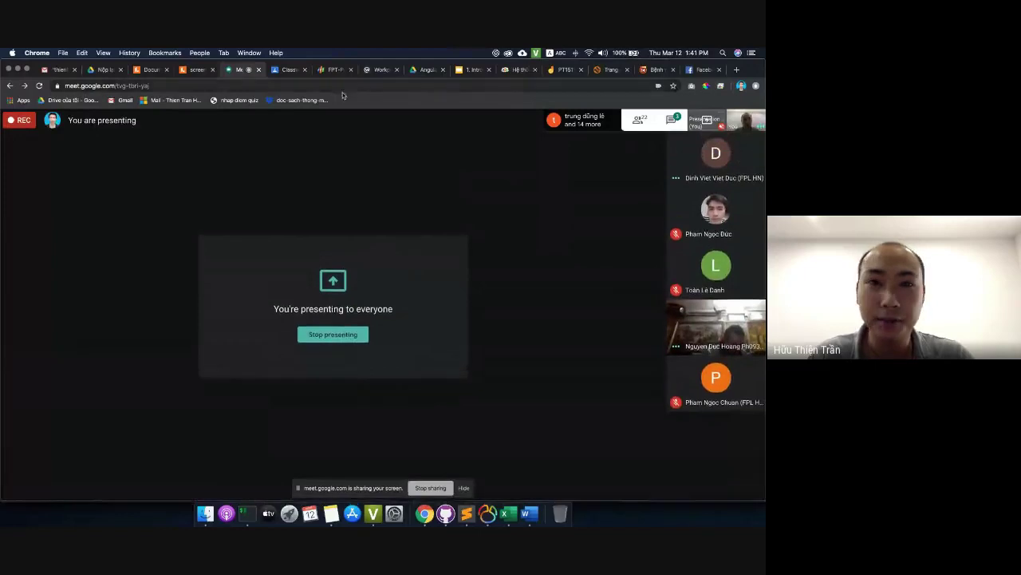
# Close the last three browser tabs, up to the PT15111 Jamboard tab.
pyautogui.click(673, 70)
pyautogui.click(673, 69)
pyautogui.click(673, 69)
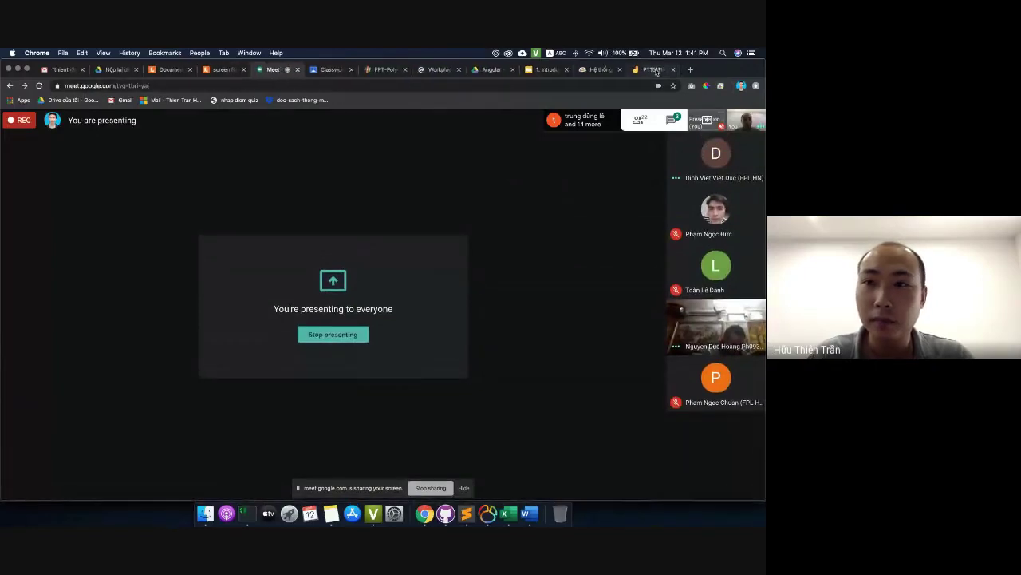
# In Google Classroom, complete the assignment title as "Bài tập 1: Phân tích yêu cầu và đưa ra các chức năng cơ bản".
pyautogui.click(339, 72)
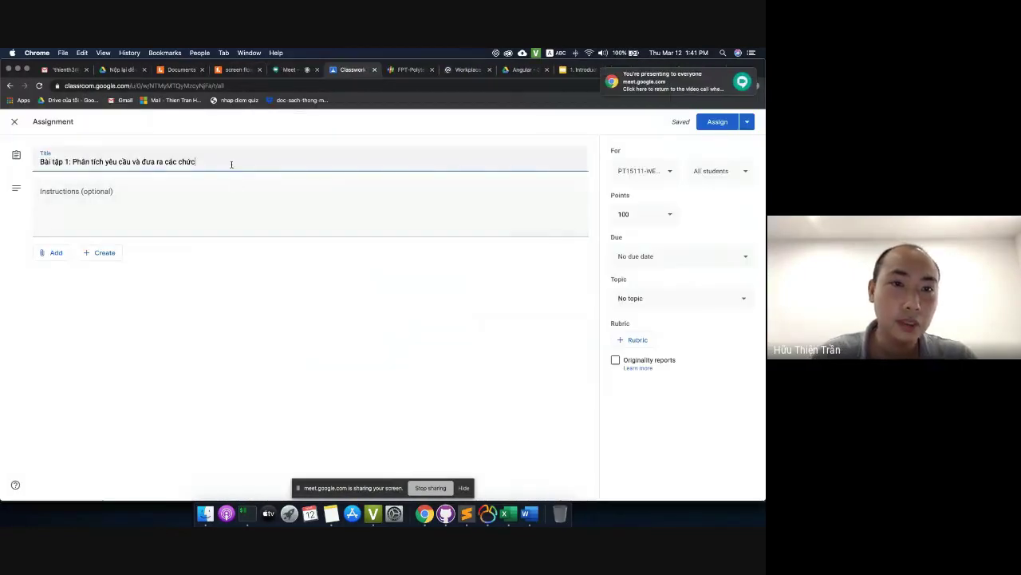
pyautogui.write('g cơ bản')
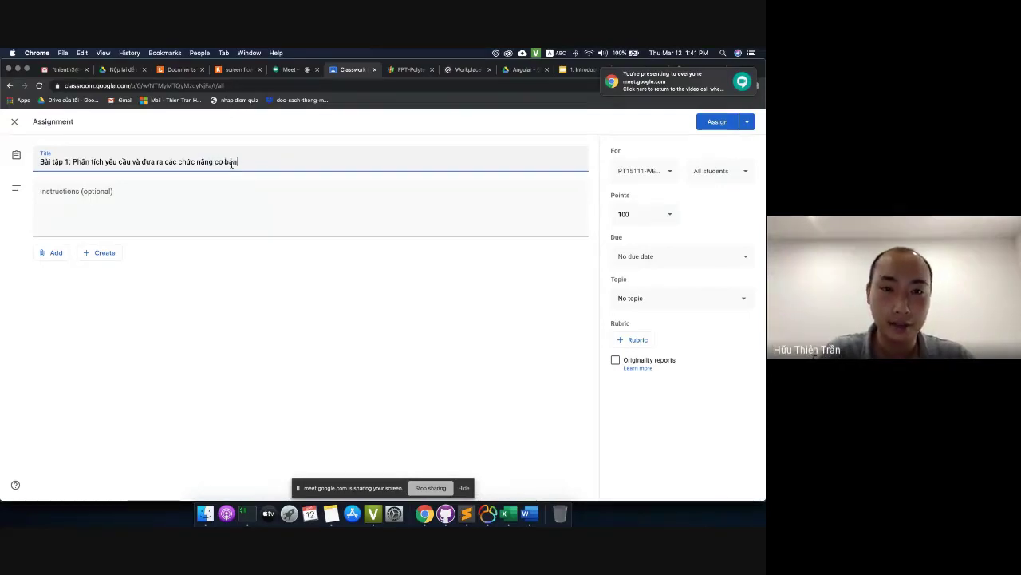
# Begin the assignment instructions with "Xây dựng 1 website cho 1 khách sạn/resort:".
pyautogui.click(256, 226)
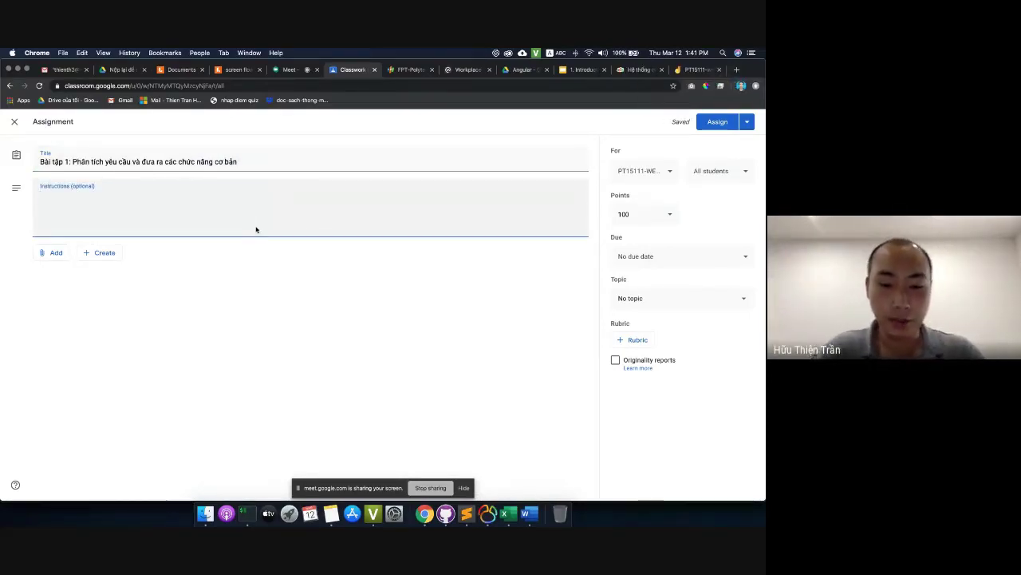
pyautogui.write('Xây dựng 1 x')
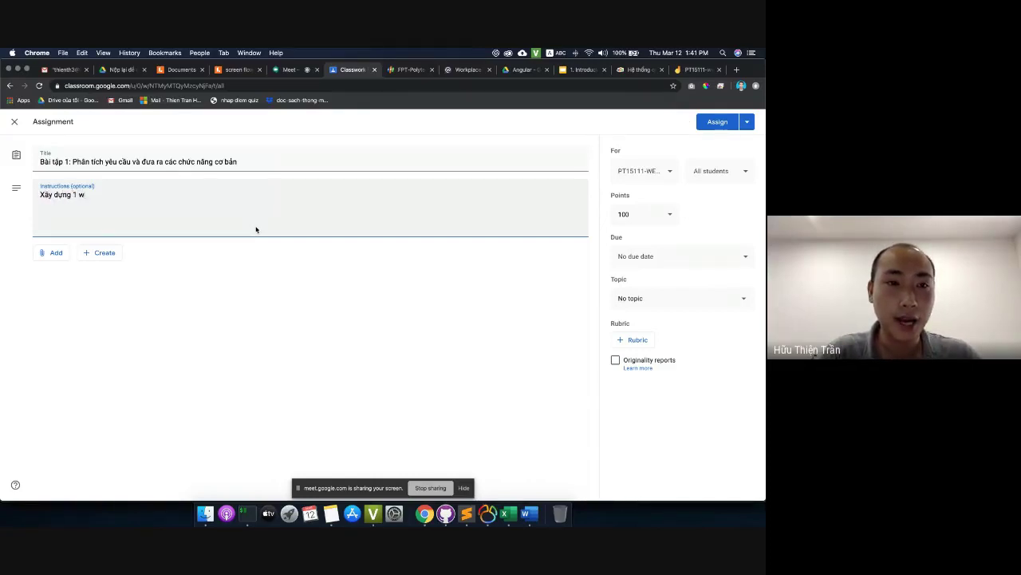
pyautogui.write('ebsite cho 1 k')
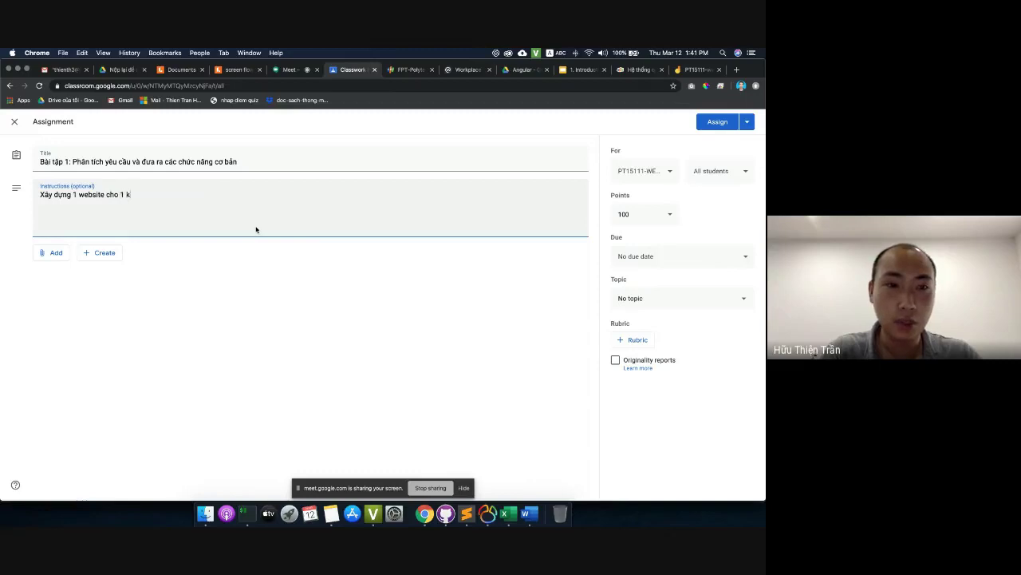
pyautogui.write('hách san/')
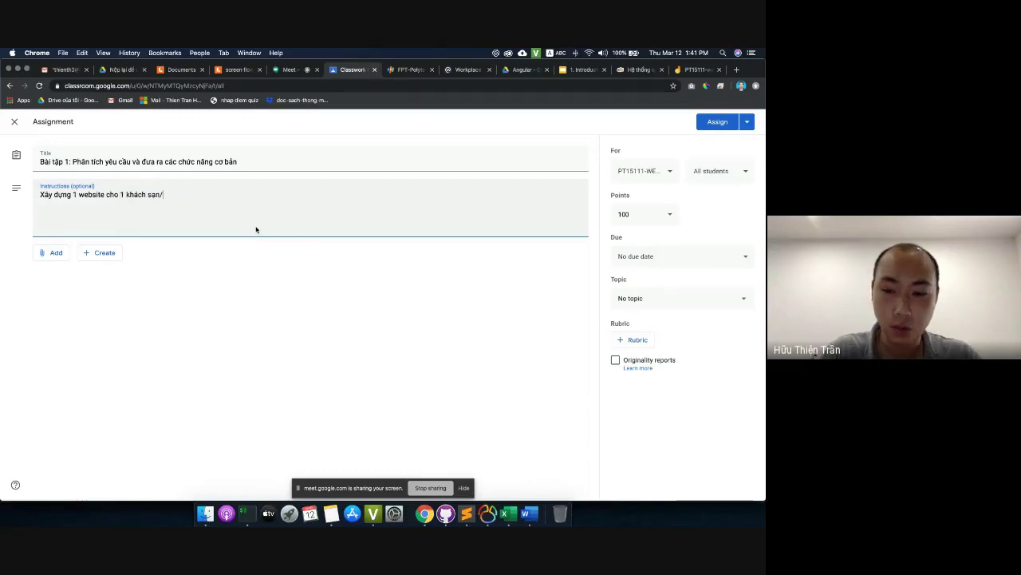
pyautogui.write('reso')
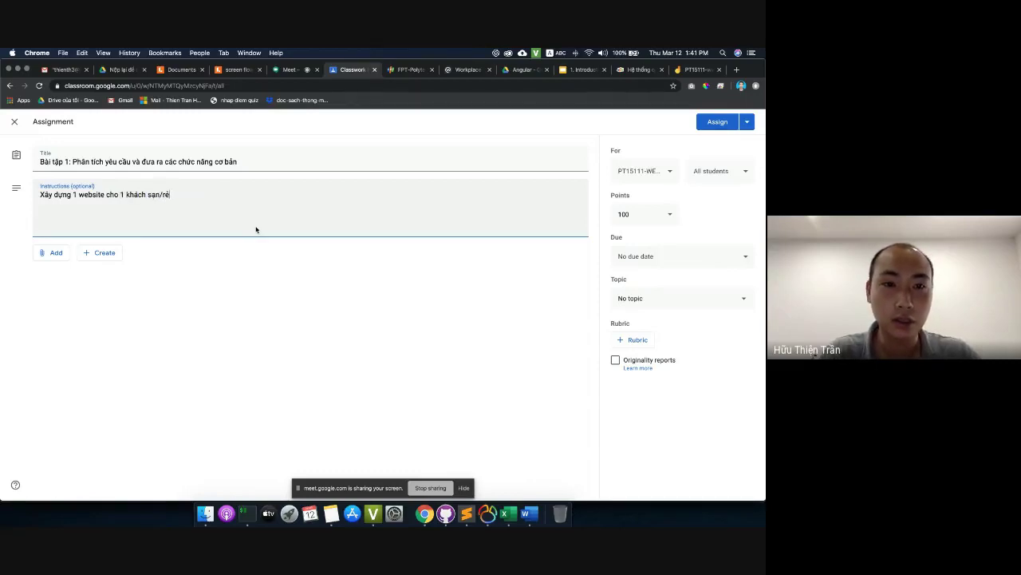
pyautogui.press('BackSpace')
pyautogui.write('e')
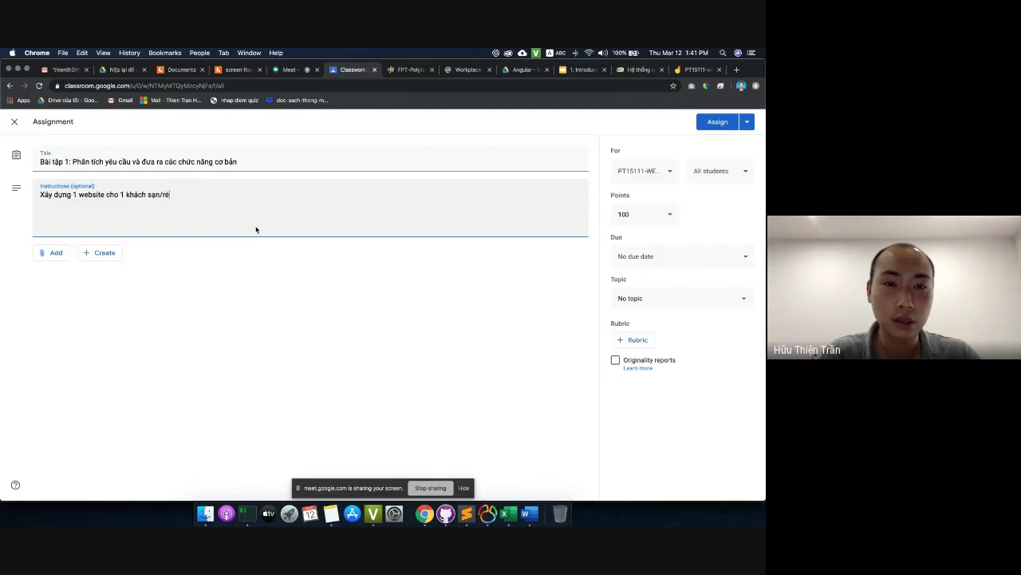
pyautogui.write('sort')
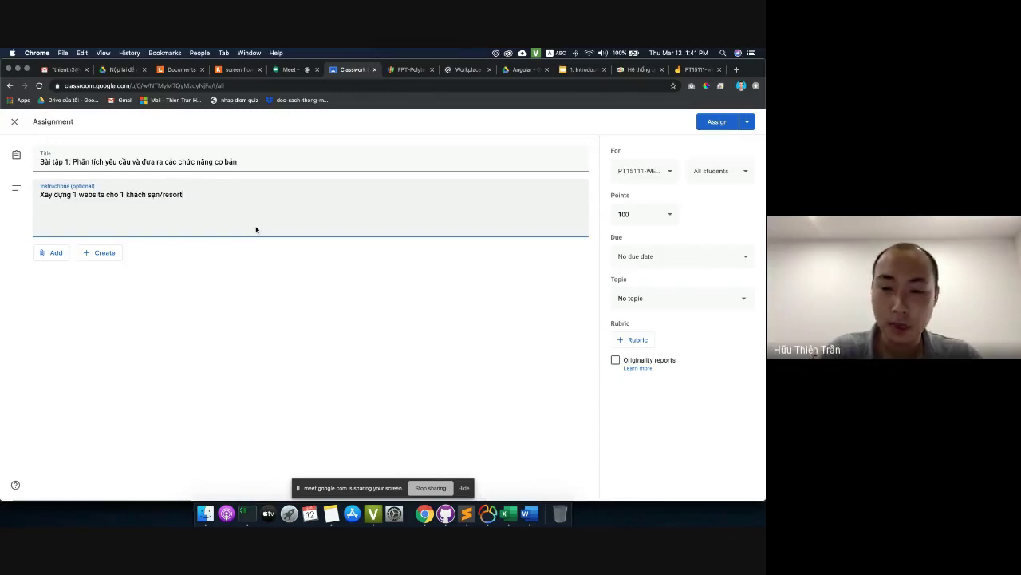
pyautogui.write(':')
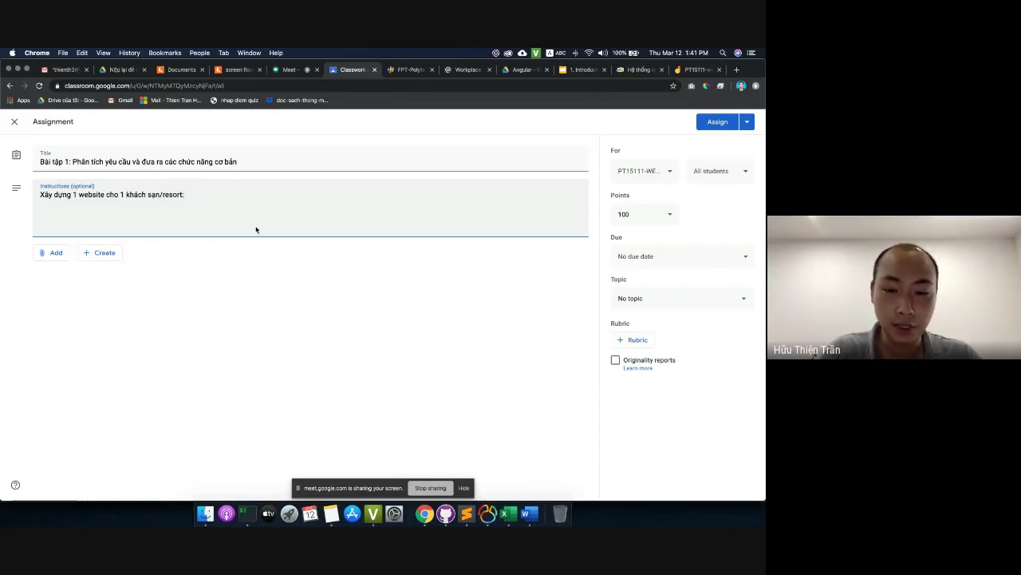
# Add "Viết 1 tài liệu nêu đc ra vấn đề," to the assignment instructions.
pyautogui.write(' Vie')
pyautogui.write('t 1 tài')
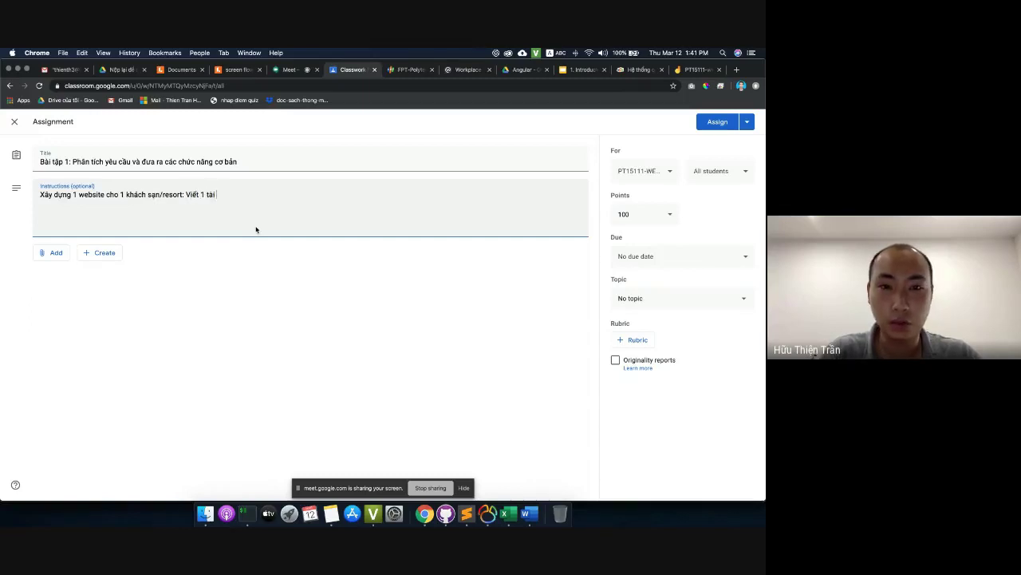
pyautogui.write(' liệu')
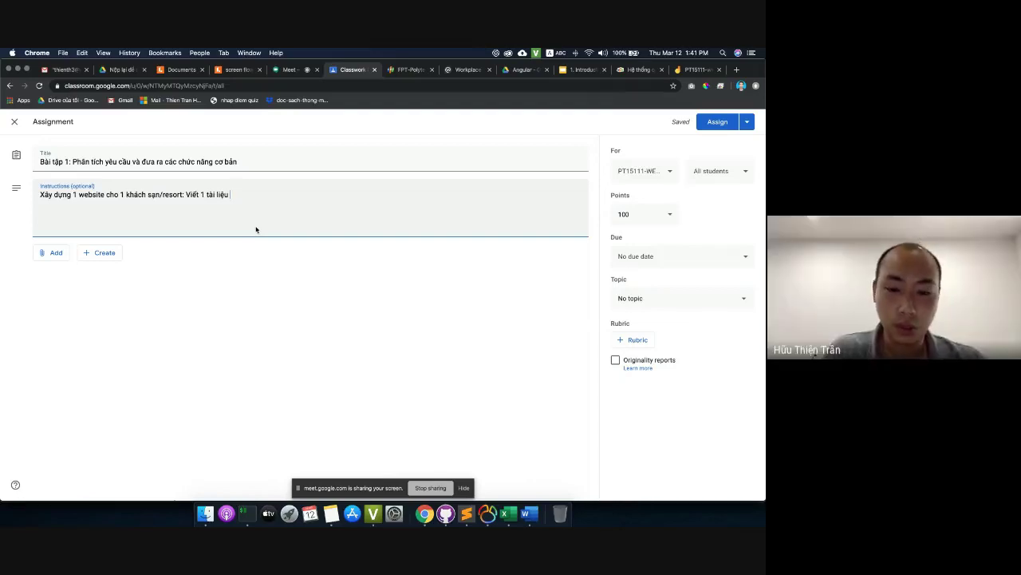
pyautogui.write('nếu')
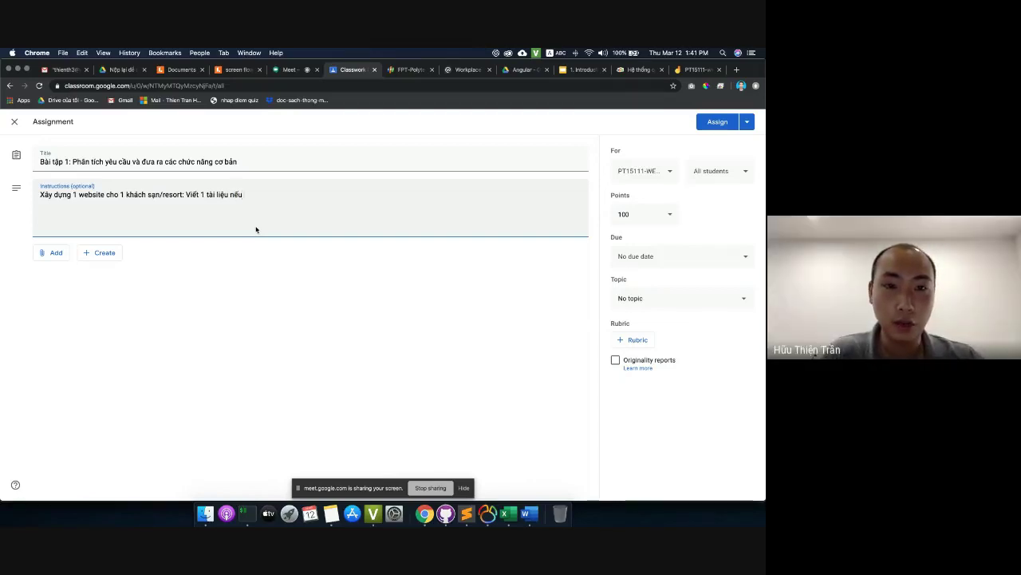
pyautogui.press('BackSpace')
pyautogui.press('BackSpace')
pyautogui.write('êu đc r')
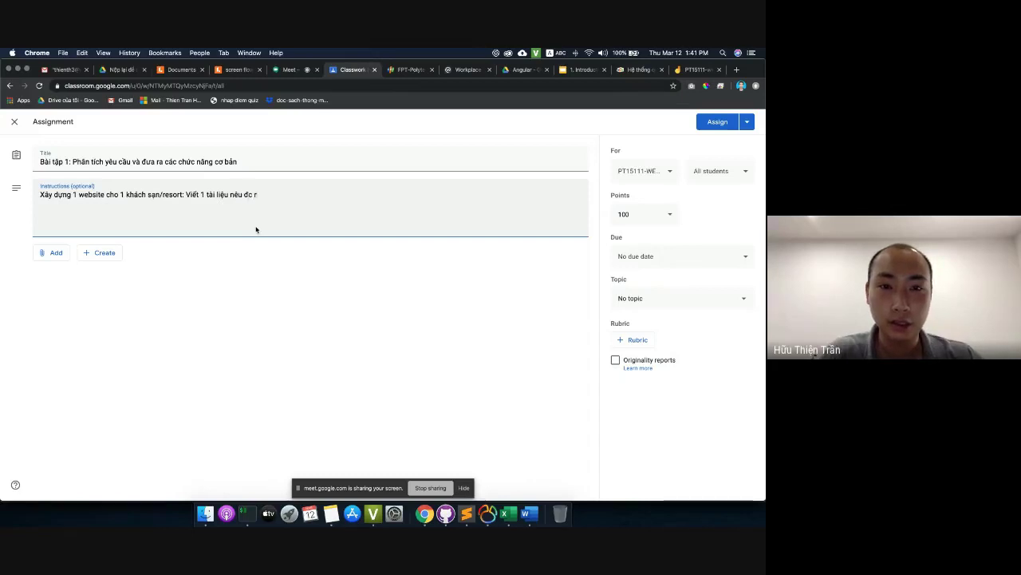
pyautogui.write('a va')
pyautogui.write('n đề')
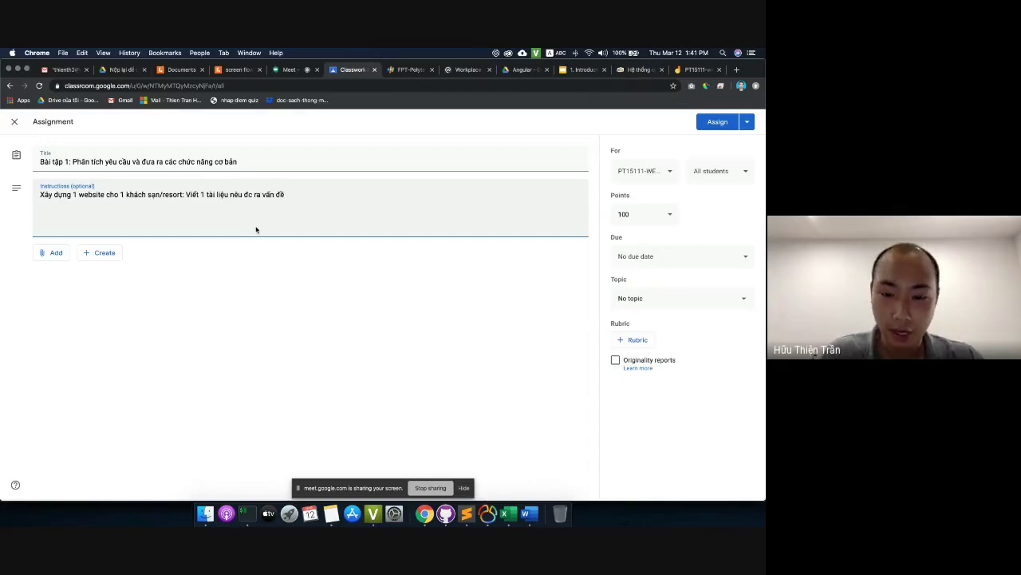
pyautogui.write(', ')
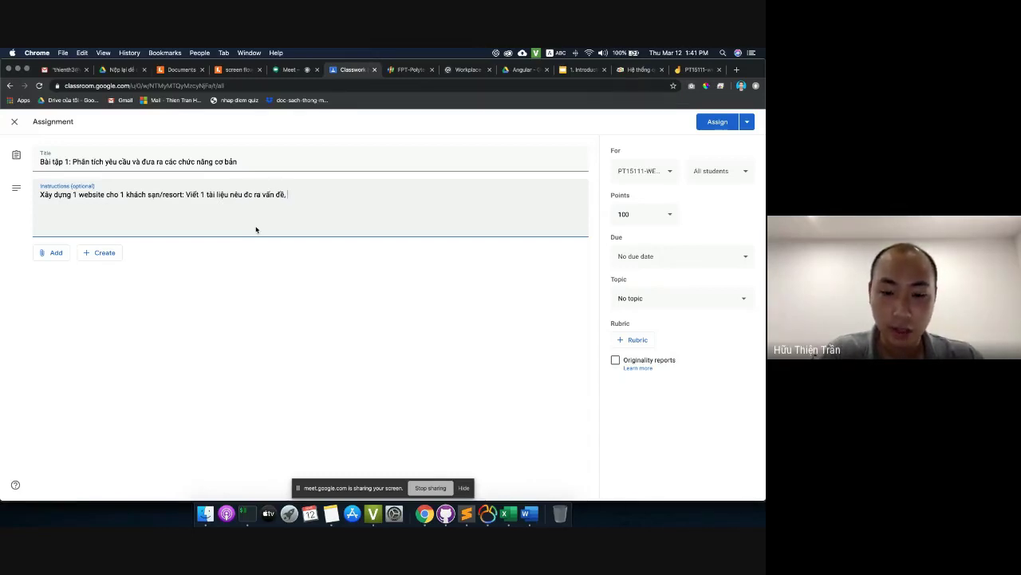
# Continue the instructions with "tìm hiểu các yêu cầu từ nhiều phía", without a trailing comma.
pyautogui.write('tìm h')
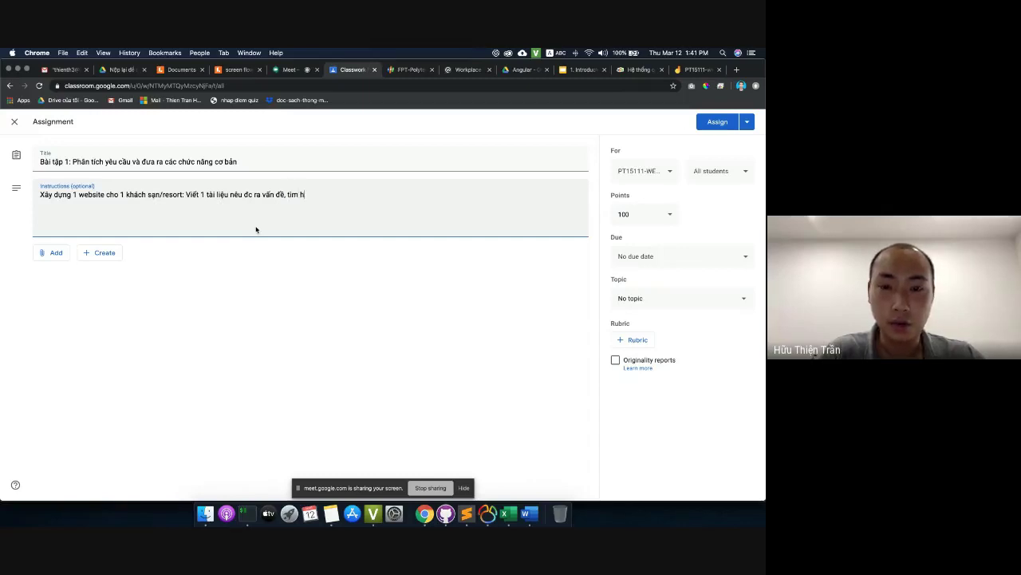
pyautogui.write('iểu các yêu cầu từ n')
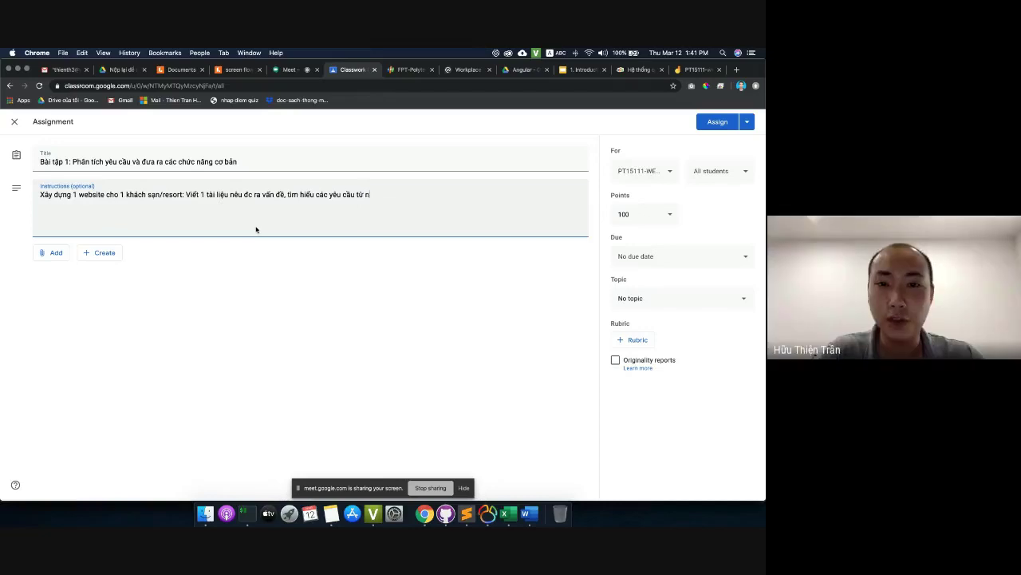
pyautogui.write('hiều phia')
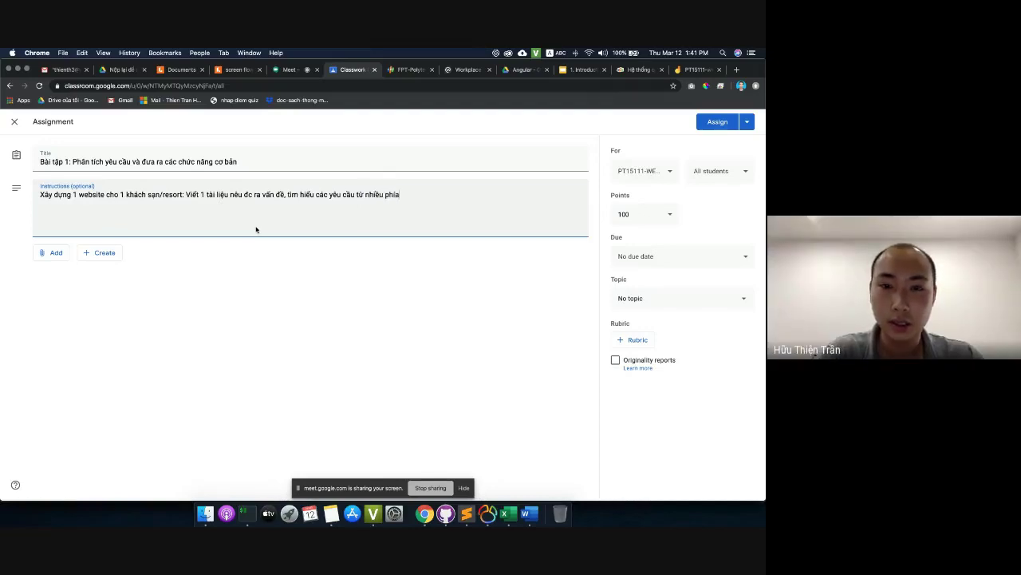
pyautogui.write(',')
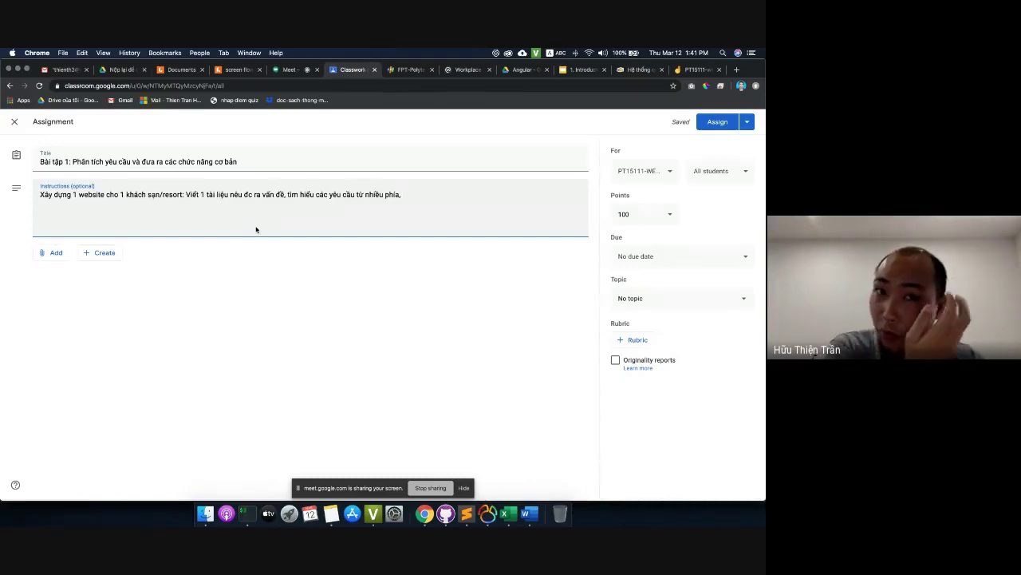
pyautogui.press('BackSpace')
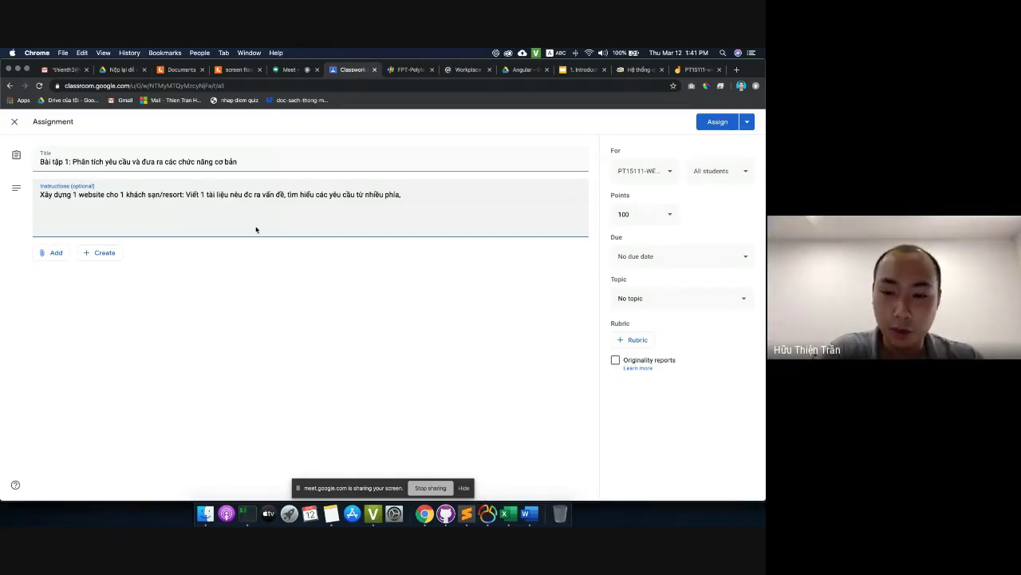
# Specify the parties in the instructions by adding "(chủ khách sạn, phía nhân viên, phía khách hàng).".
pyautogui.write('(chủ khách sạn')
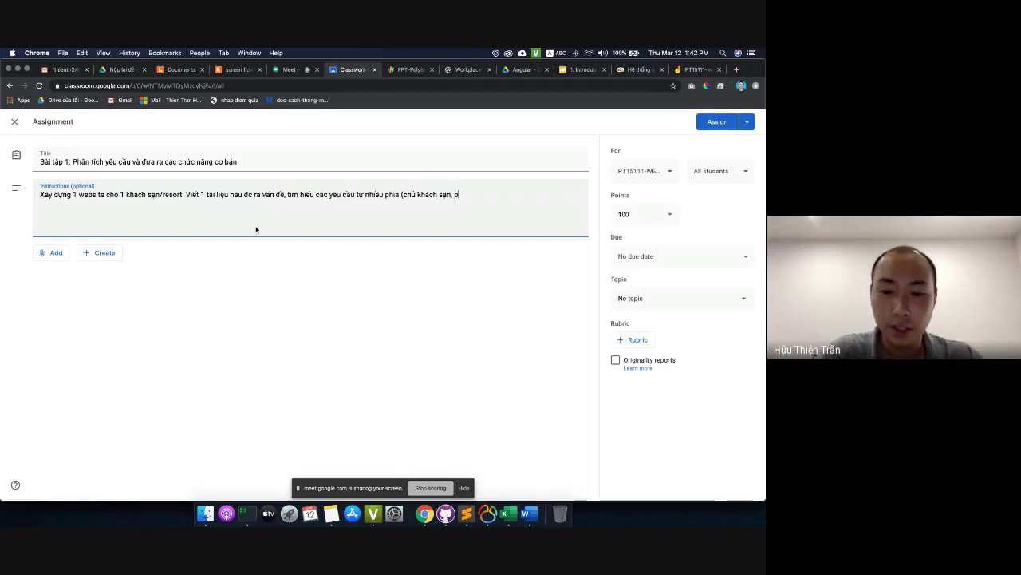
pyautogui.write(', phía nhân viên')
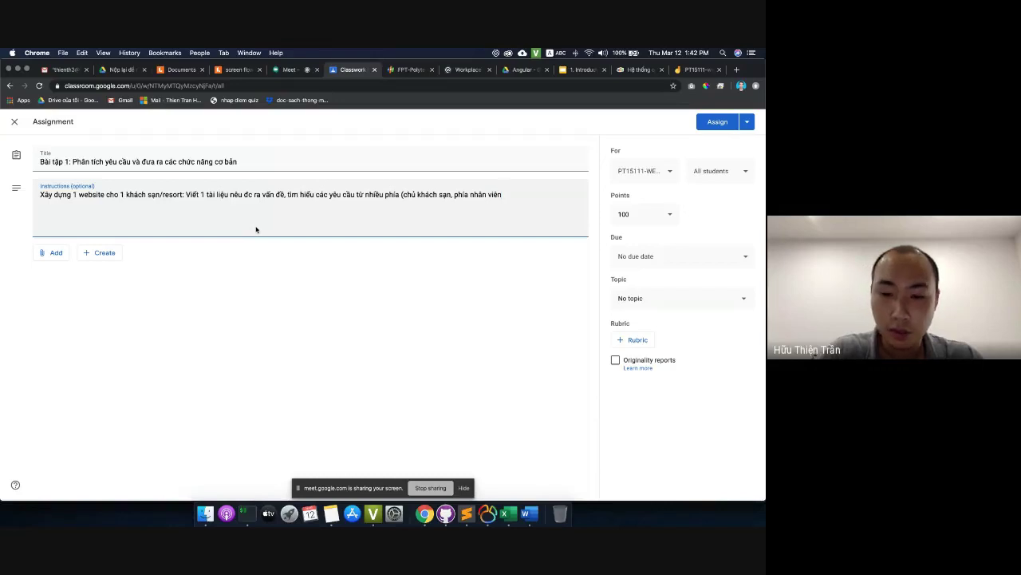
pyautogui.write(', phía kh')
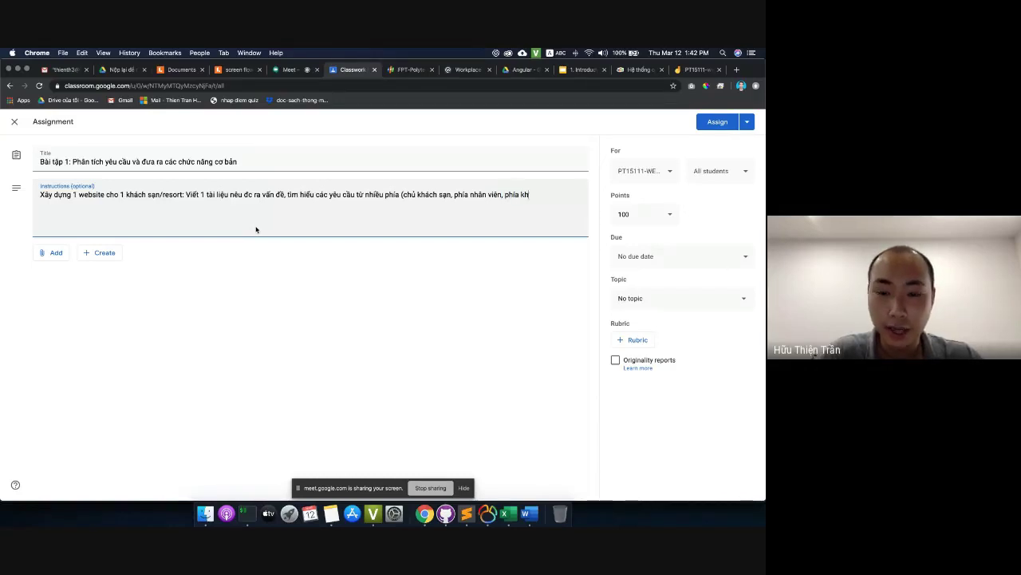
pyautogui.write('ách hang')
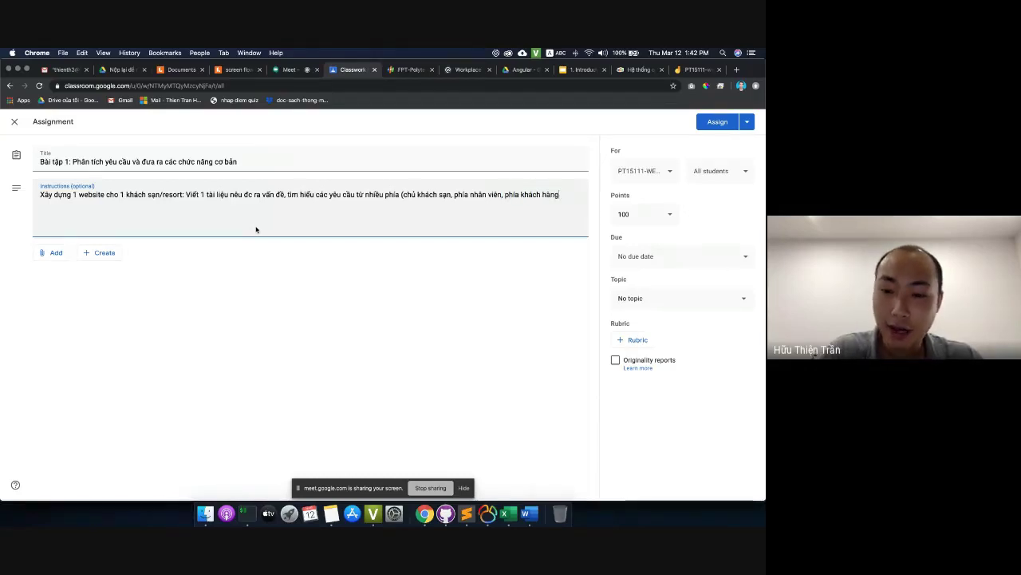
pyautogui.write(').')
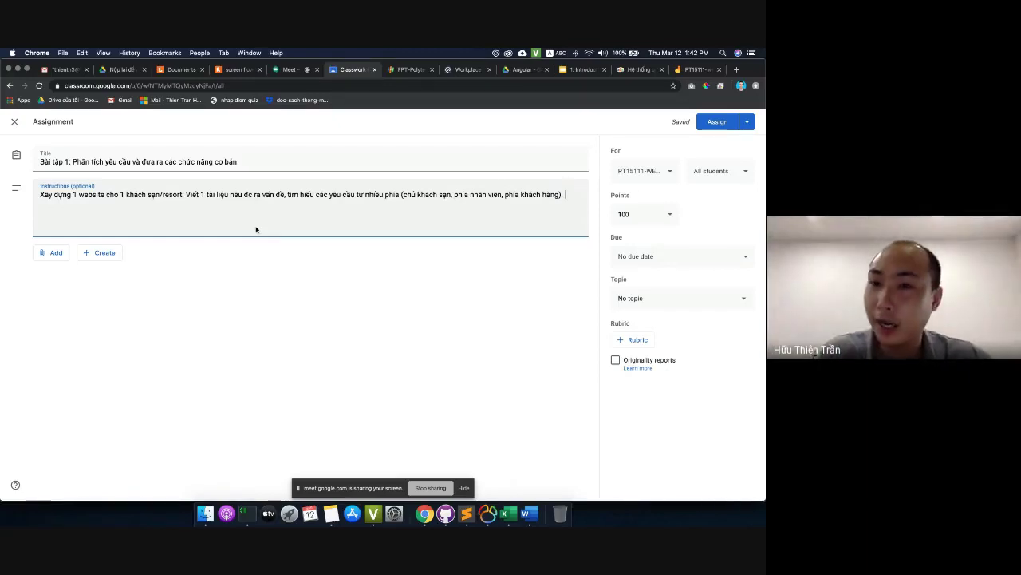
# Start the next instruction sentence with "Sau đó tìm hiểu các website tương tự rồi".
pyautogui.write('Sa')
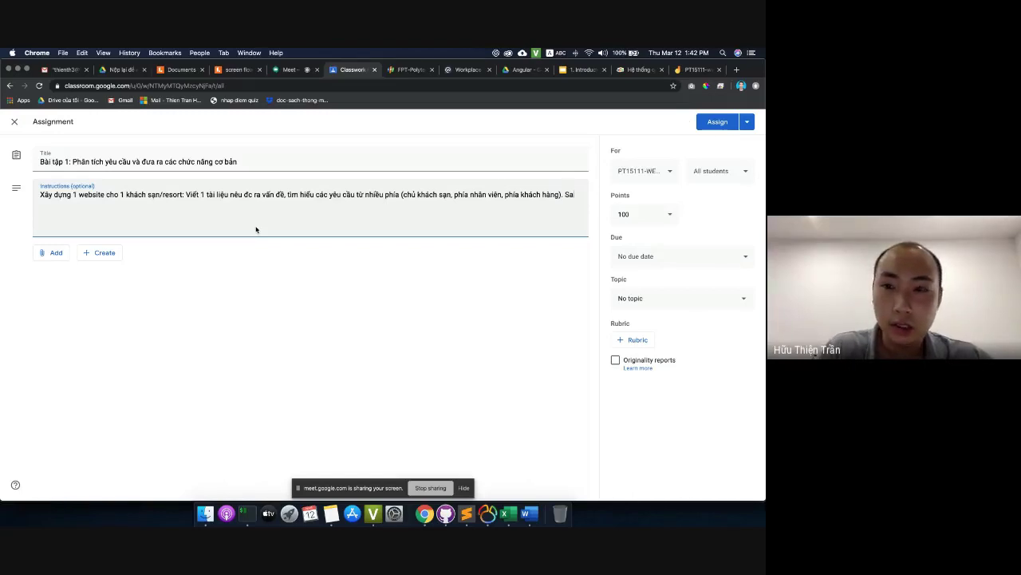
pyautogui.write('u đó tì')
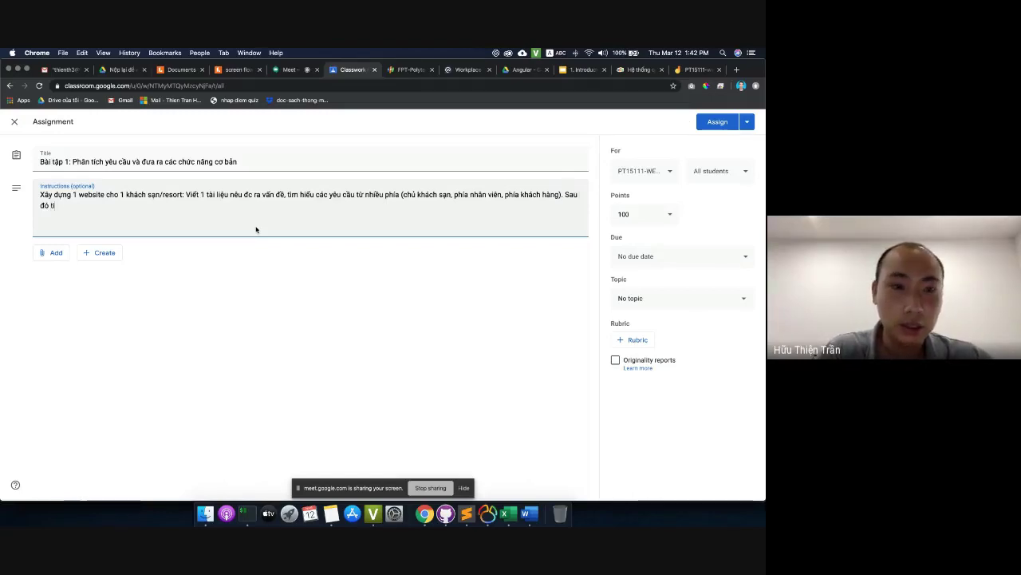
pyautogui.write('m hieu các ')
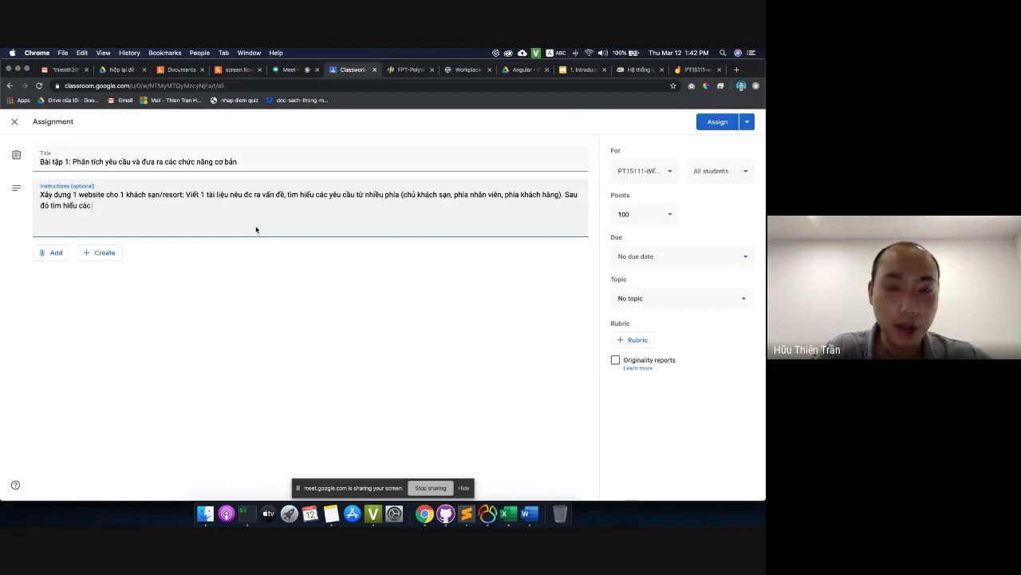
pyautogui.write('website tươ')
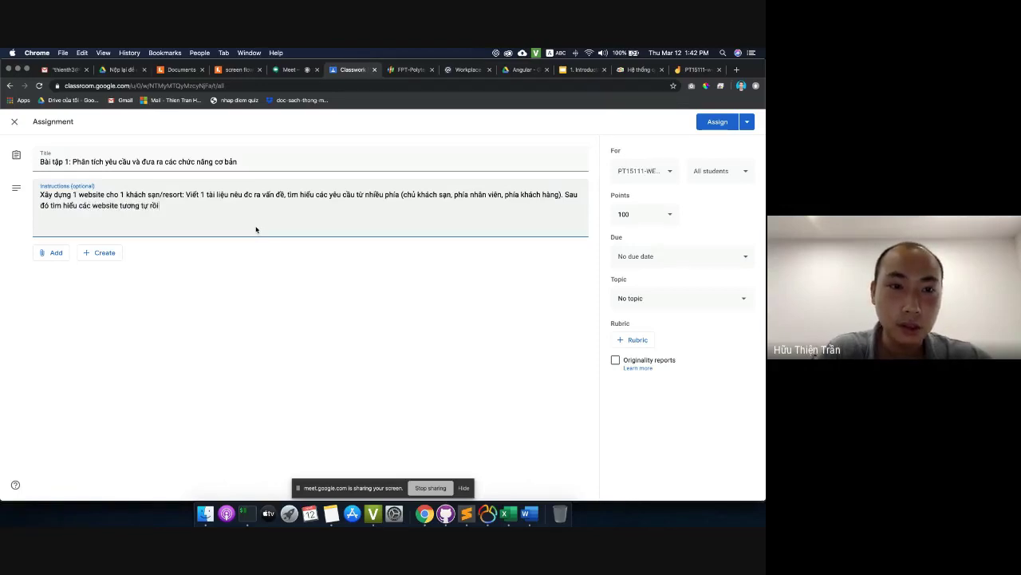
pyautogui.write('ng tự rồi')
# Continue the assignment instructions with "bóc tách các chức năng các website đó".
pyautogui.write(' bo')
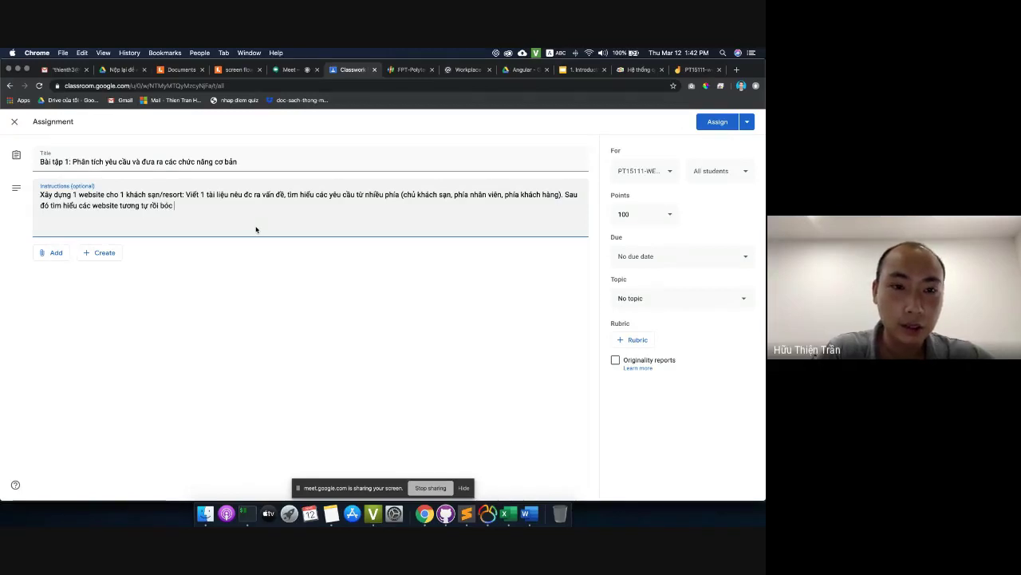
pyautogui.write('c tachs các chu')
pyautogui.write('ch các chức')
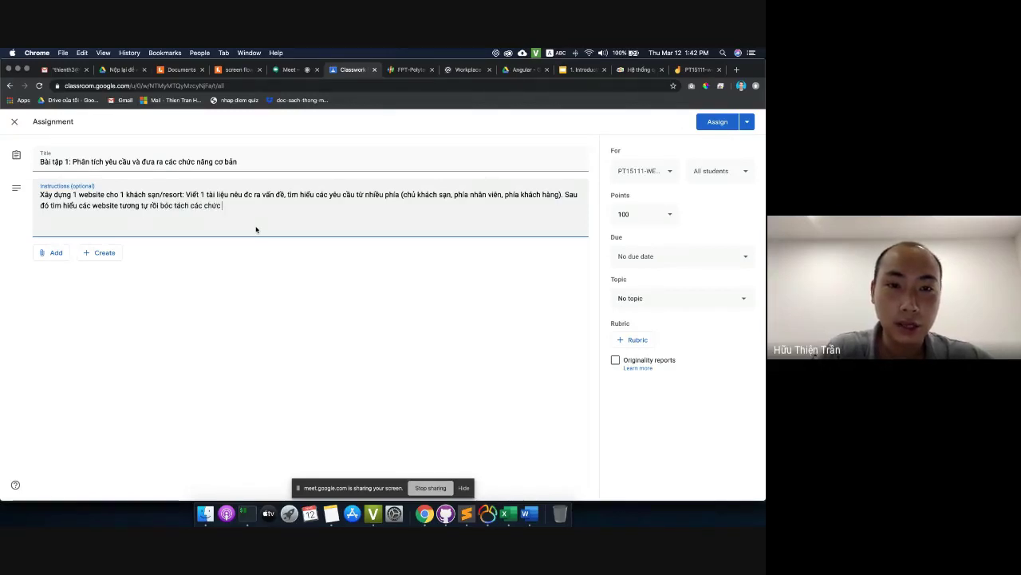
pyautogui.write(' năng cacs websi')
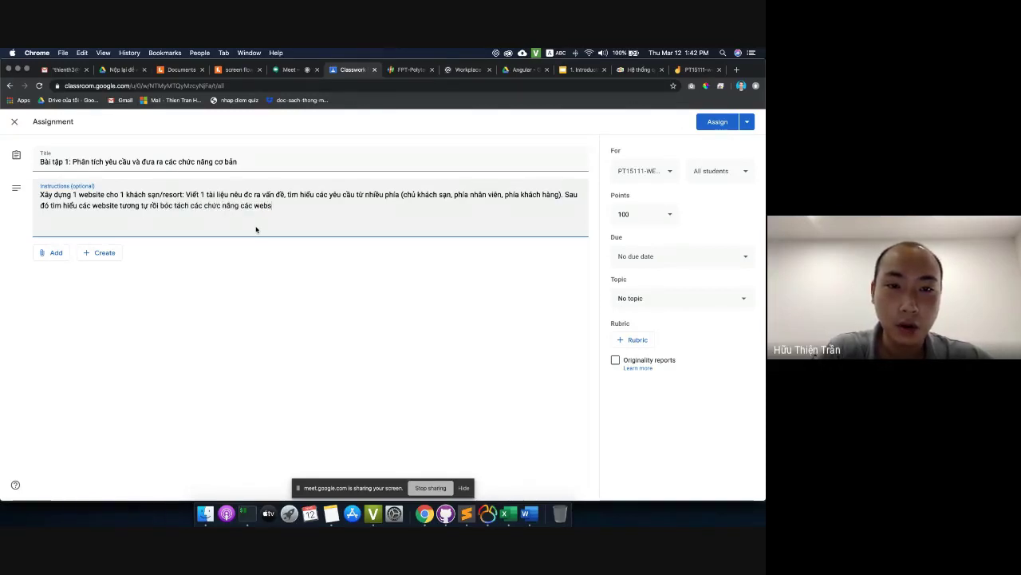
pyautogui.write('te đó c')
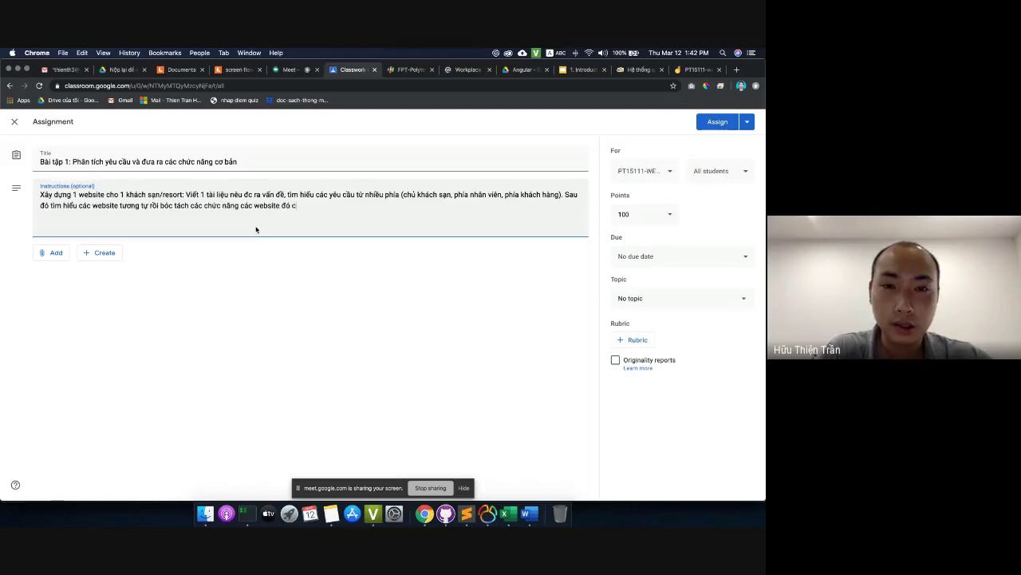
# Add "có, cuối cùng chốt lại các chức năng thiết yếu nhất" to the assignment instructions.
pyautogui.write('ó, cuối dùng')
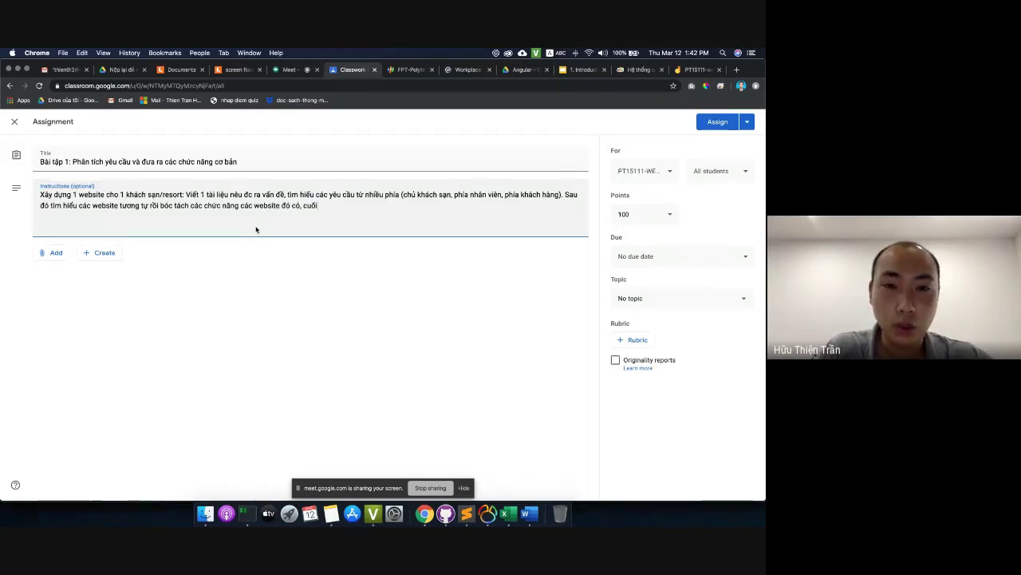
pyautogui.press('BackSpace')
pyautogui.press('BackSpace')
pyautogui.press('BackSpace')
pyautogui.press('BackSpace')
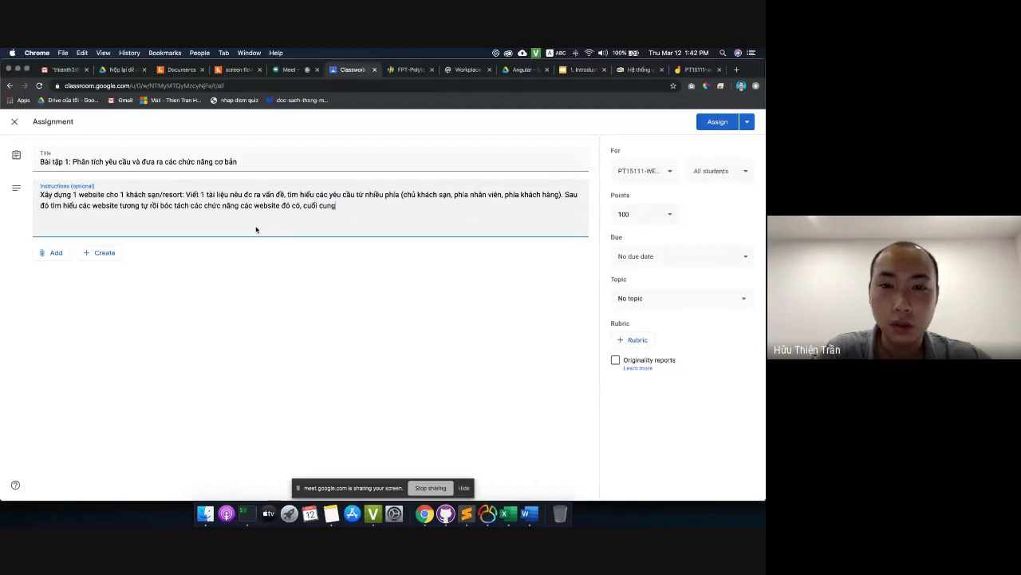
pyautogui.write('cùng chốt lại')
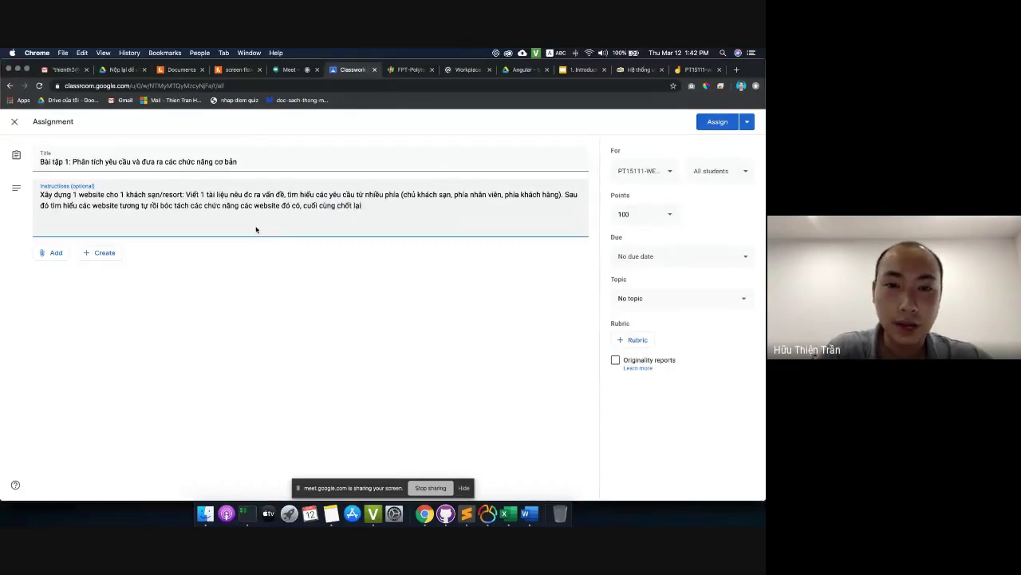
pyautogui.write(' các chưức năng ')
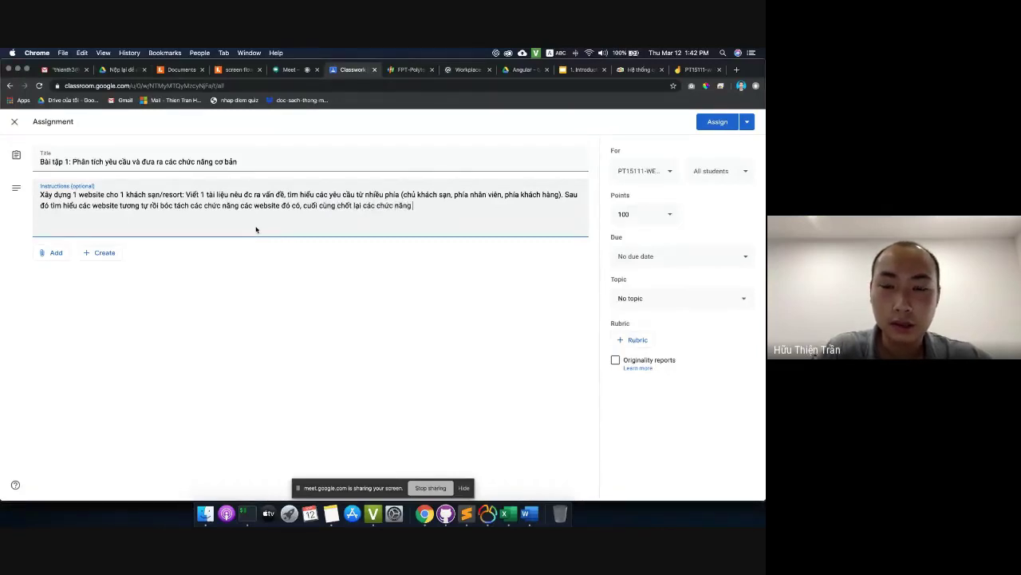
pyautogui.write('thiết')
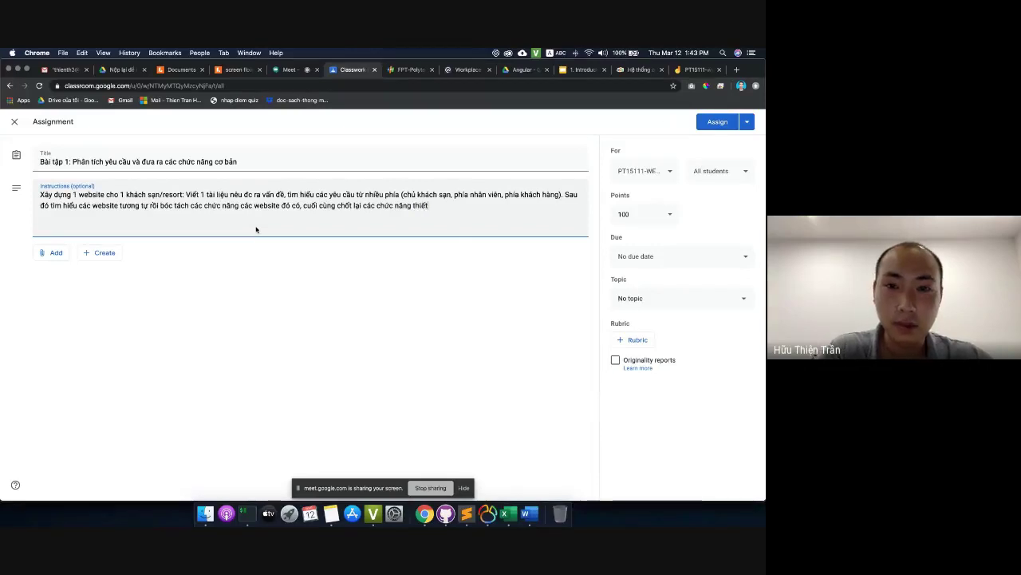
pyautogui.write(' yếu nha')
pyautogui.write('t c')
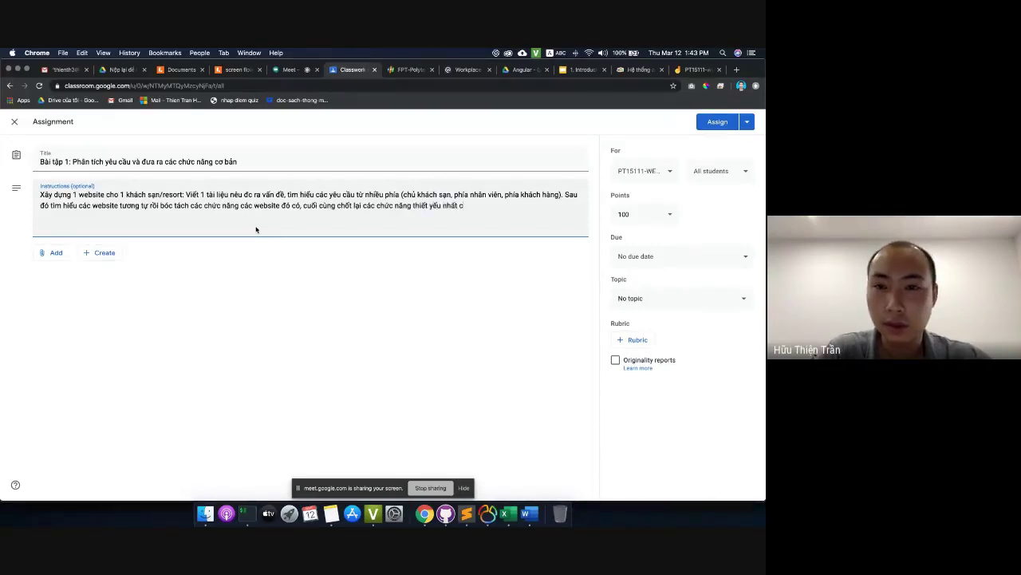
# Extend the instructions with "theo chủ đề (Chức năng có cả phần client và admin)".
pyautogui.write('uaeo')
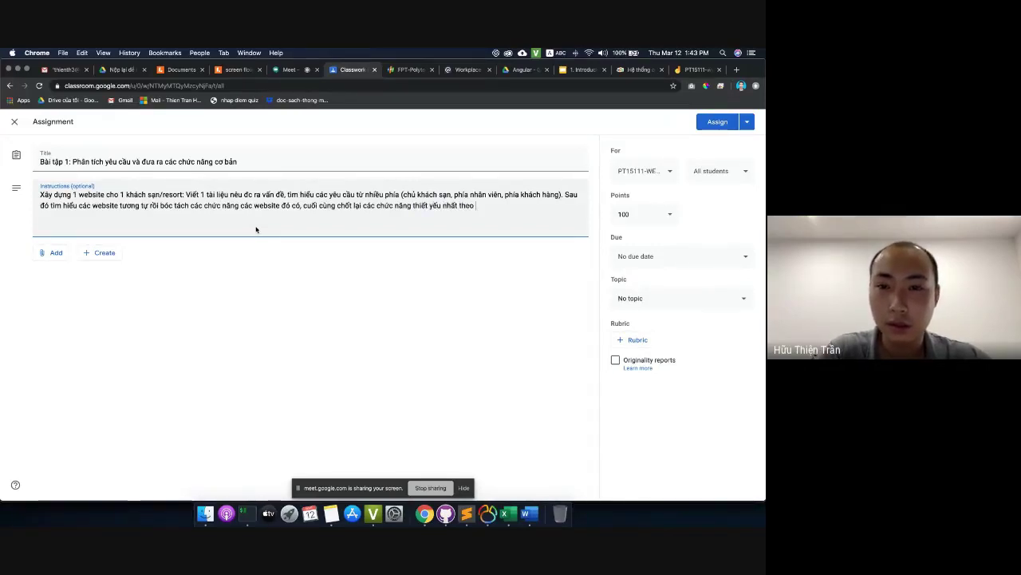
pyautogui.write(' yêu cầu')
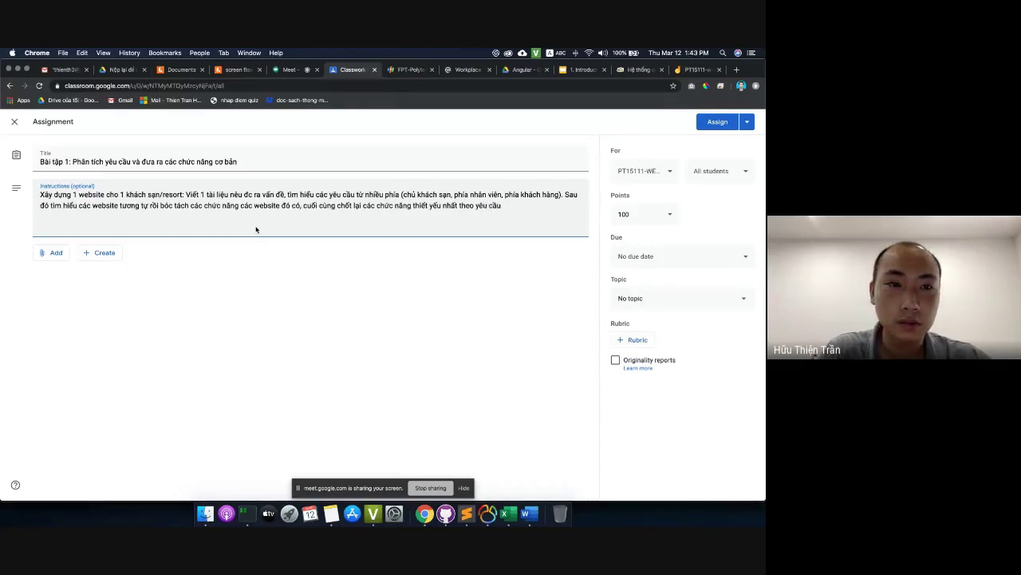
pyautogui.press('BackSpace')
pyautogui.press('BackSpace')
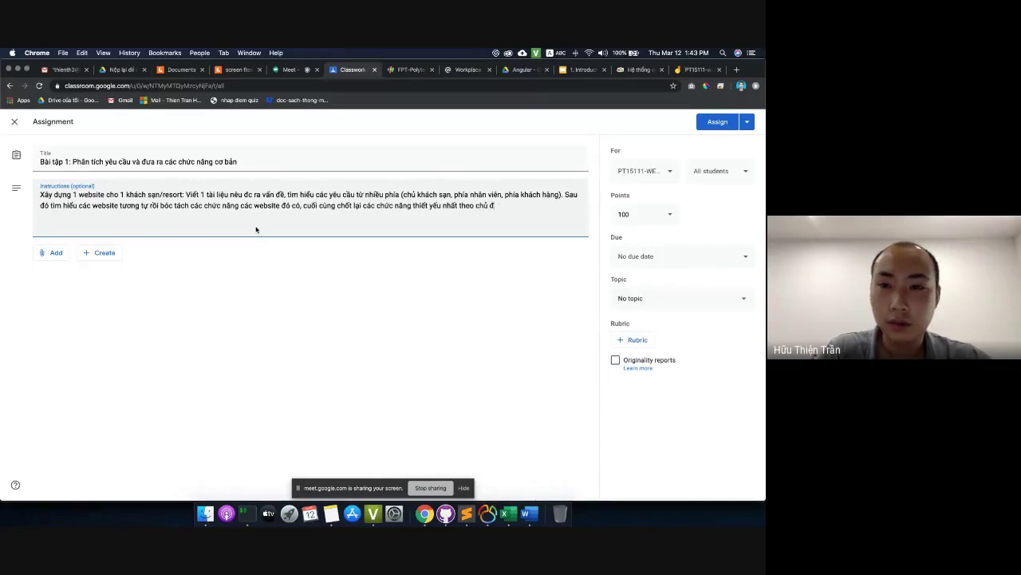
pyautogui.write('ề (')
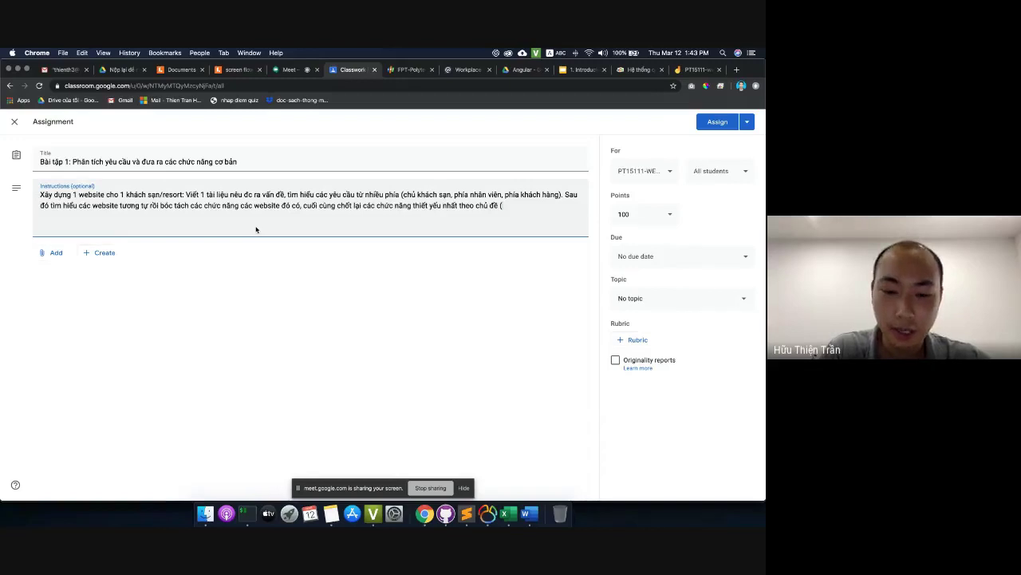
pyautogui.write('Chức năng ')
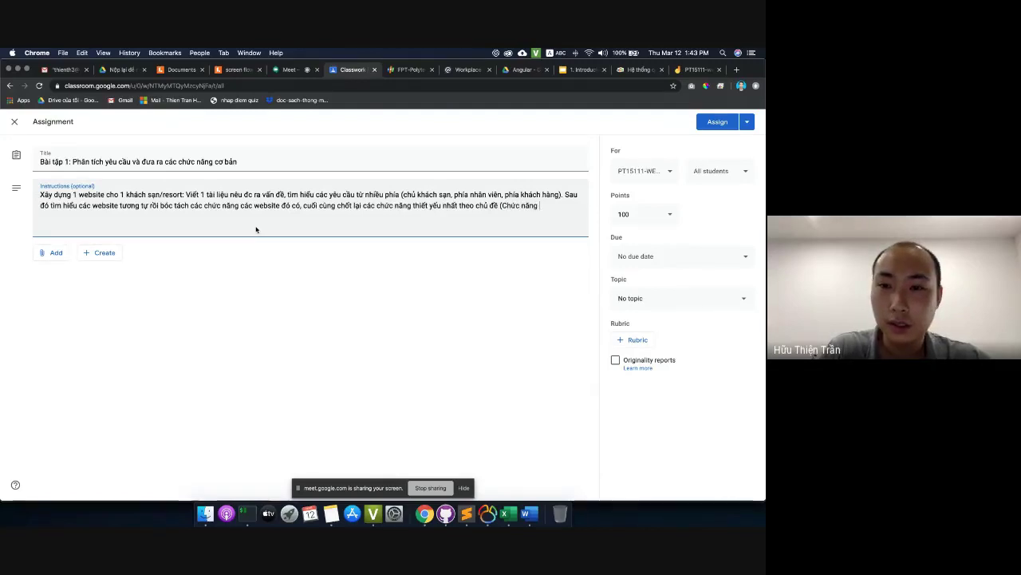
pyautogui.write('có car p')
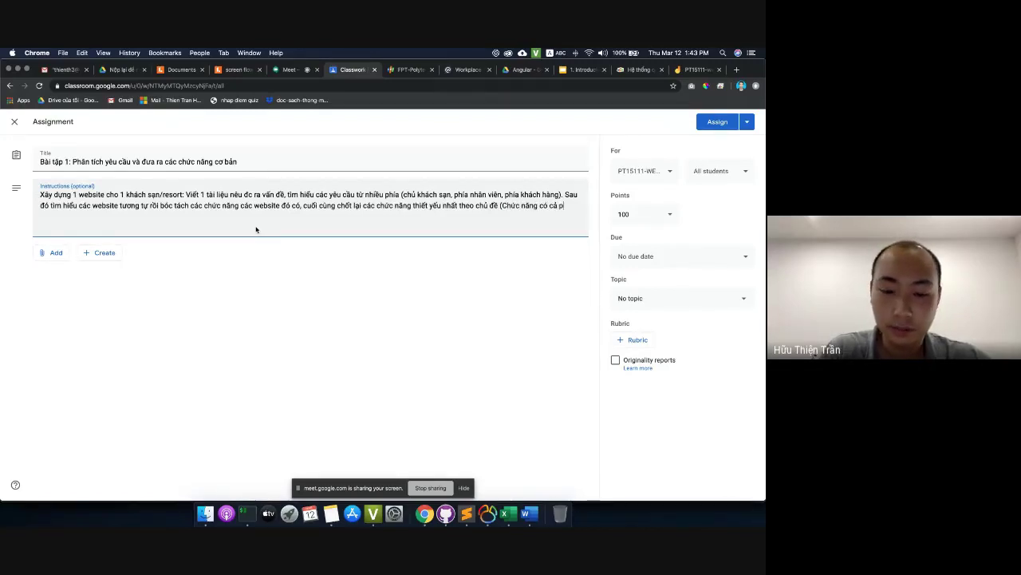
pyautogui.write('hần clie')
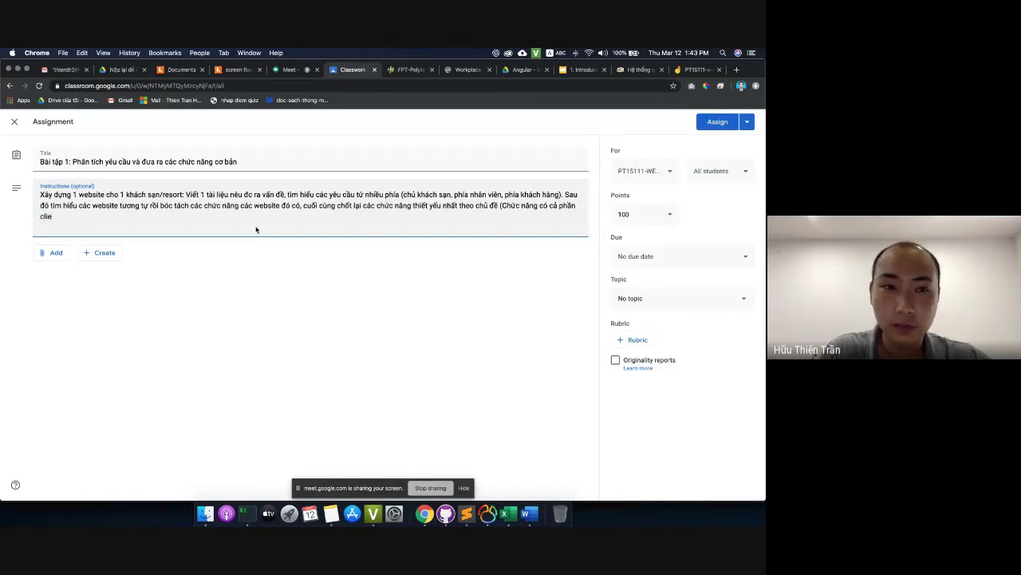
pyautogui.write('nt và admin')
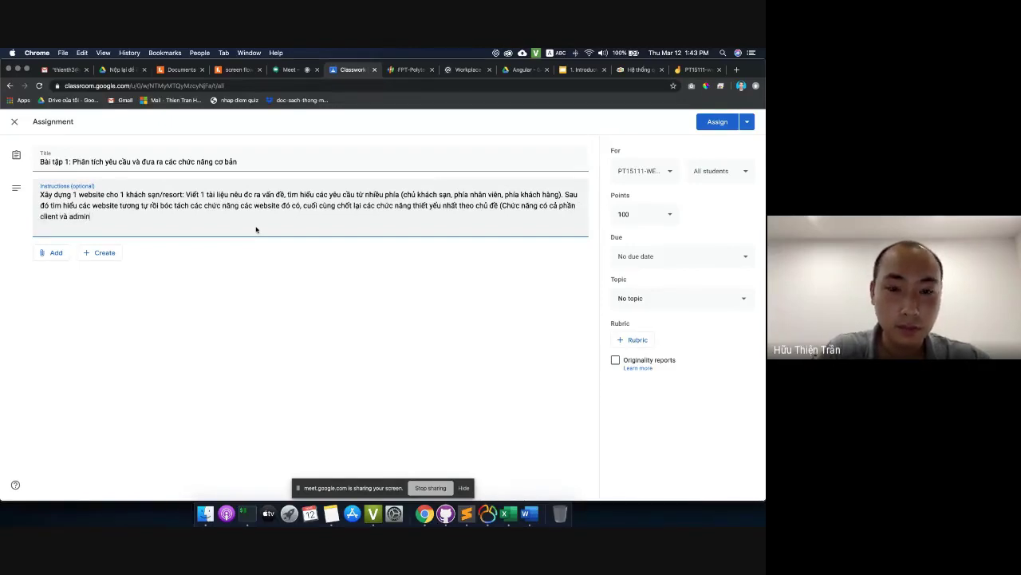
# Add the submission line "Sinh viên nộp lại file .docx" below the instruction paragraph, followed by an empty line.
pyautogui.press('Return')
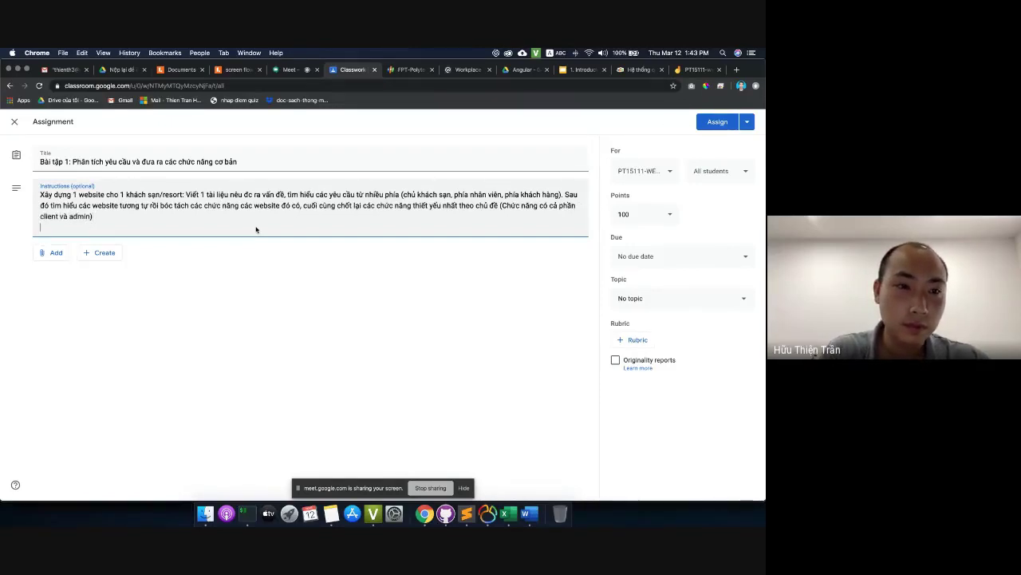
pyautogui.write('Sinh viên nộp')
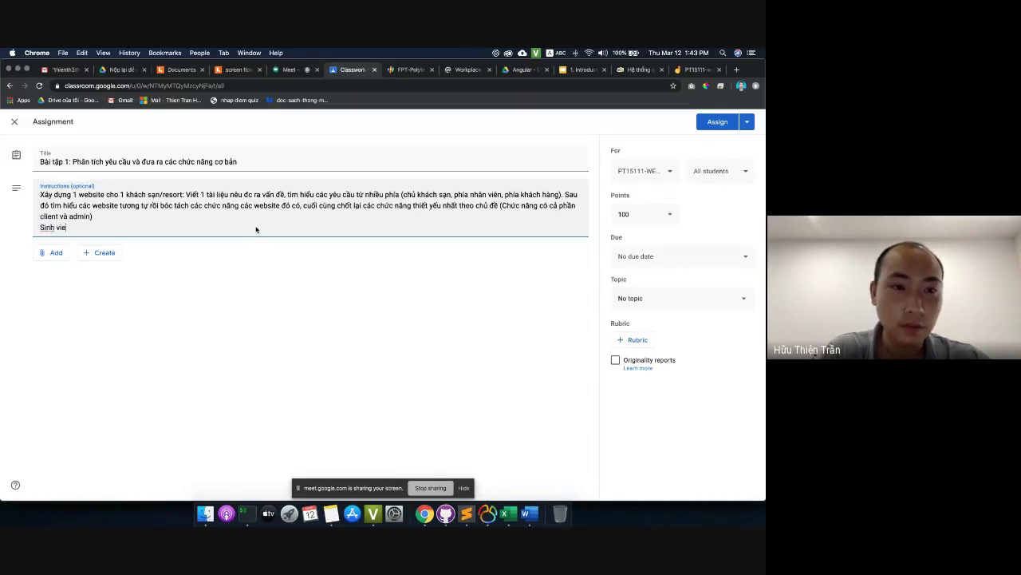
pyautogui.write(' lại f')
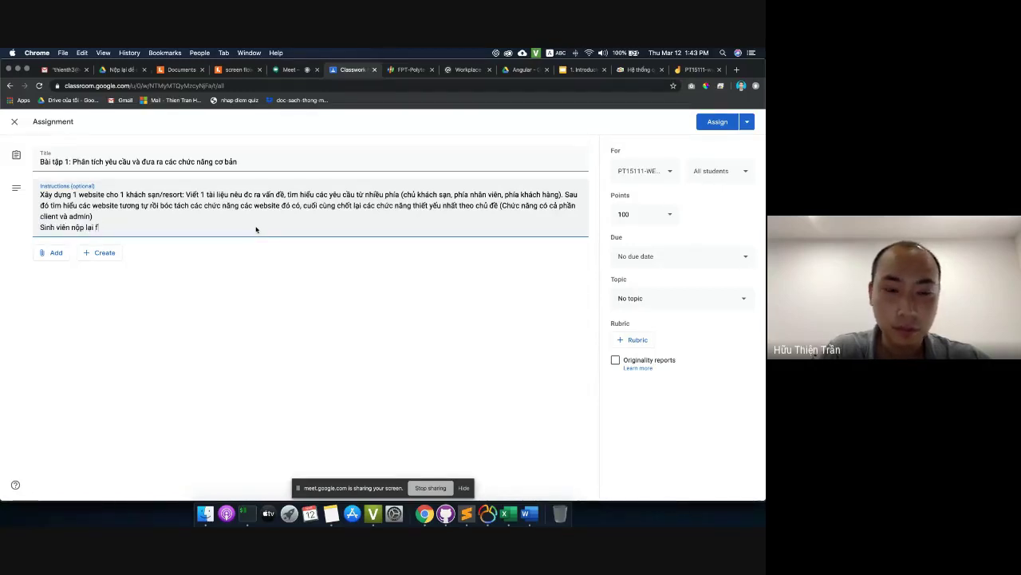
pyautogui.write('ile .d')
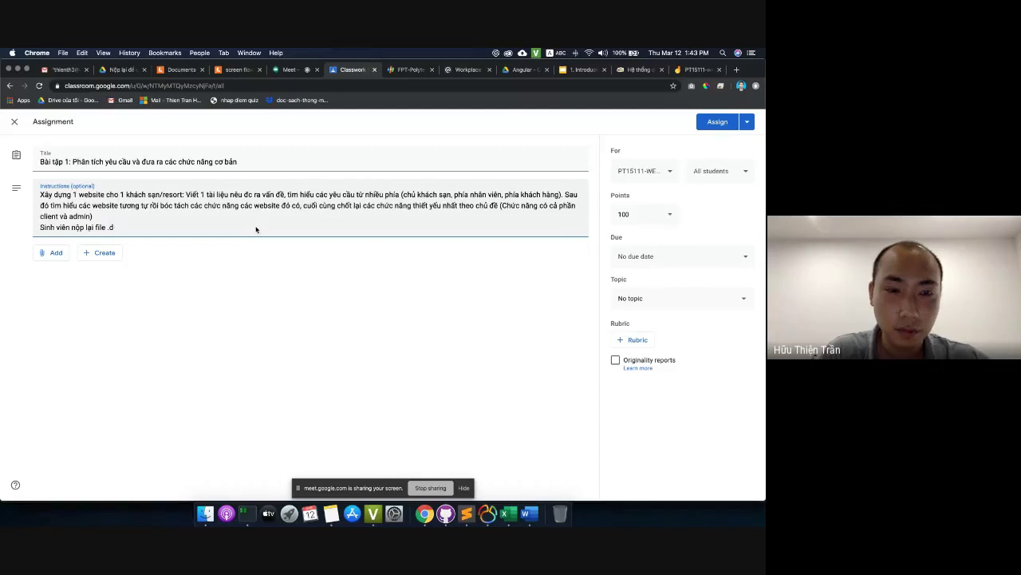
pyautogui.write('eocx')
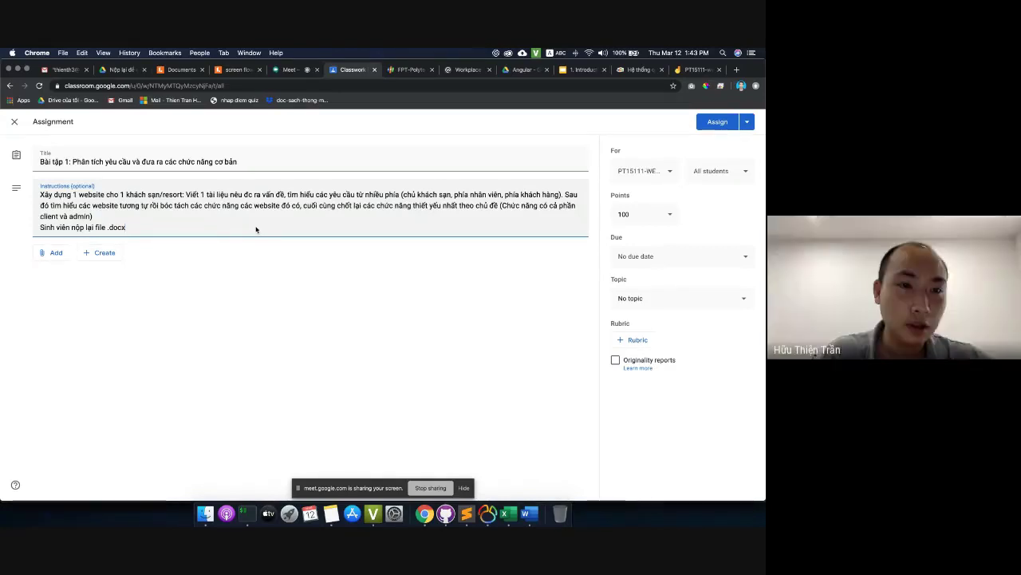
pyautogui.press('Return')
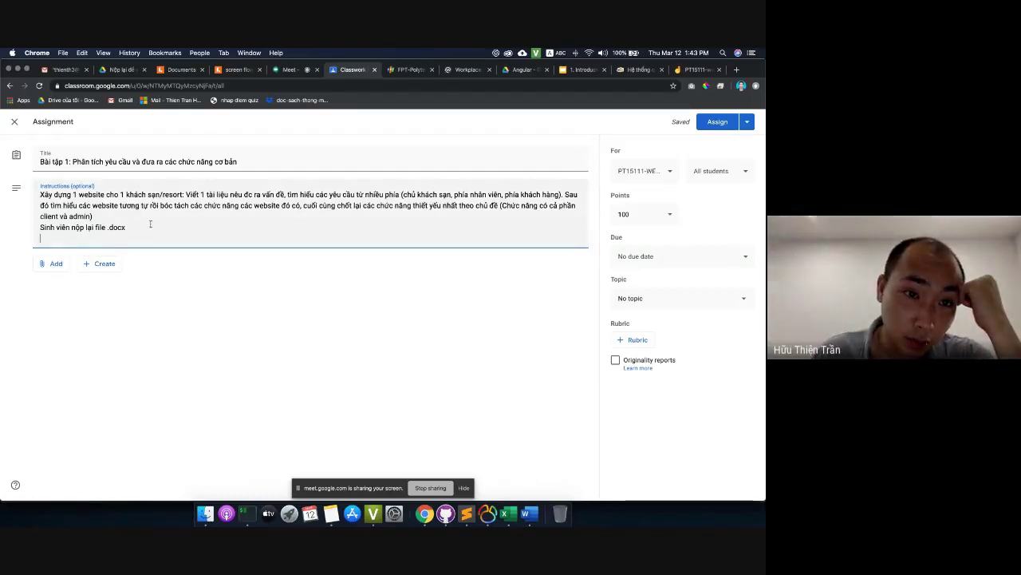
# Open Google Drive in a new browser tab.
pyautogui.click(702, 71)
pyautogui.click(737, 70)
pyautogui.write('dr')
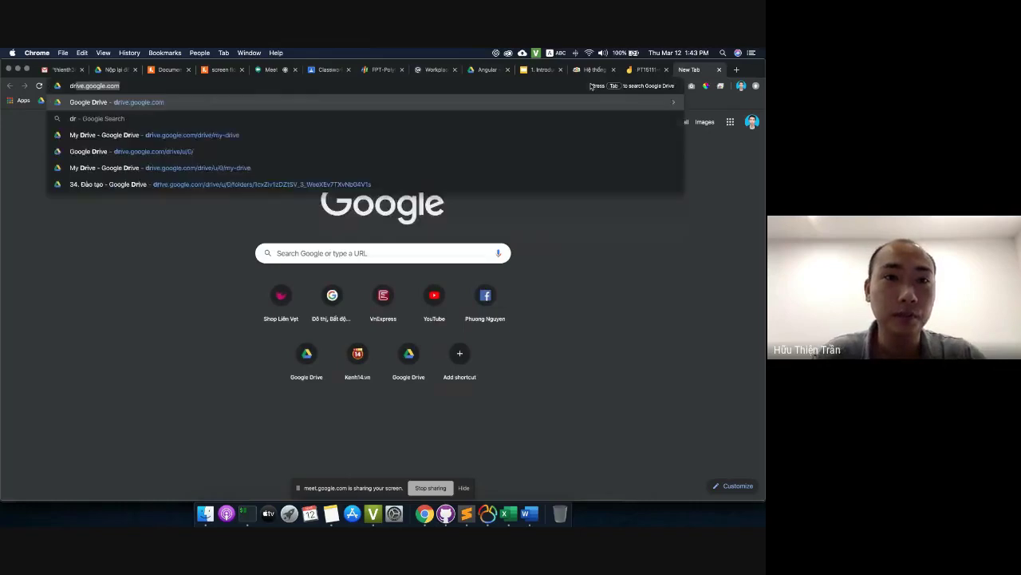
pyautogui.press('Return')
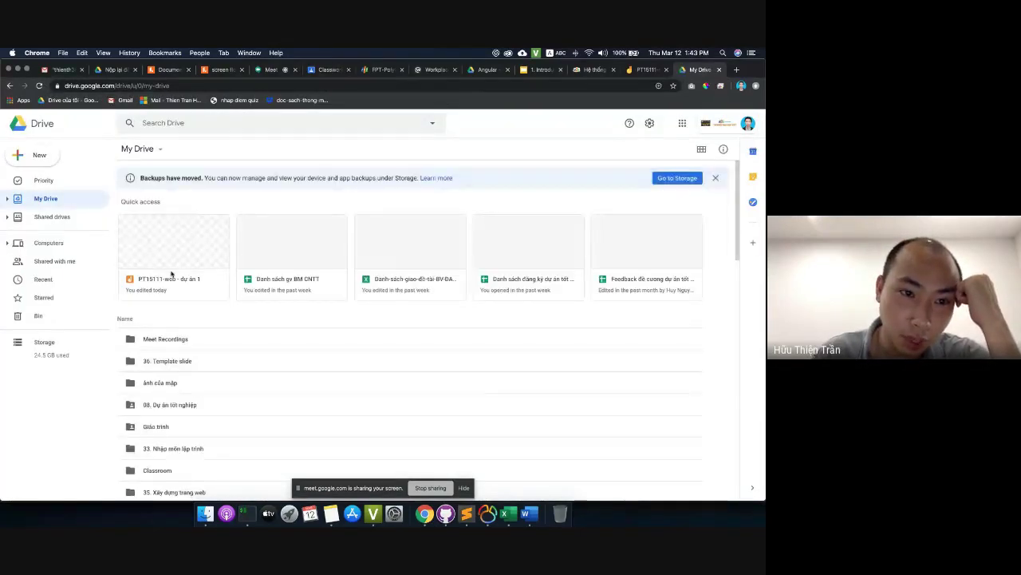
# Look through the course and project folders in My Drive.
pyautogui.scroll(-3, 171, 276)
pyautogui.scroll(-3, 170, 276)
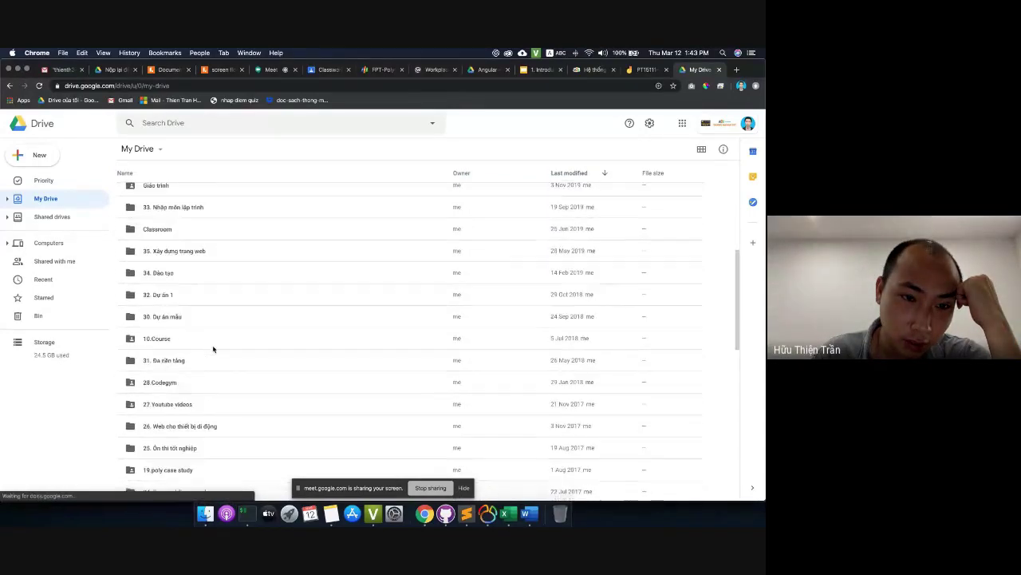
pyautogui.scroll(1, 213, 349)
pyautogui.click(199, 277)
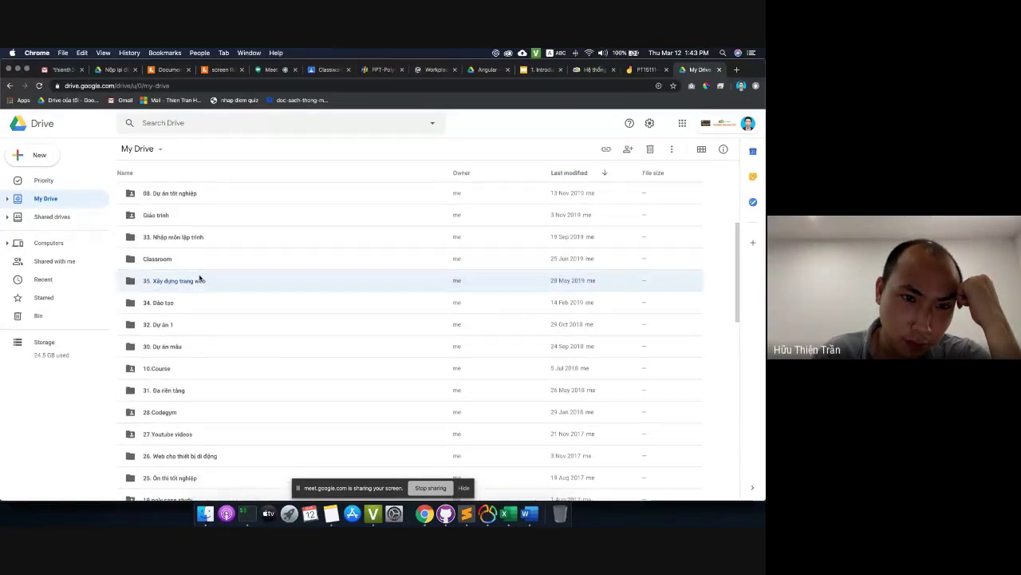
pyautogui.click(202, 236)
pyautogui.click(202, 299)
pyautogui.click(203, 280)
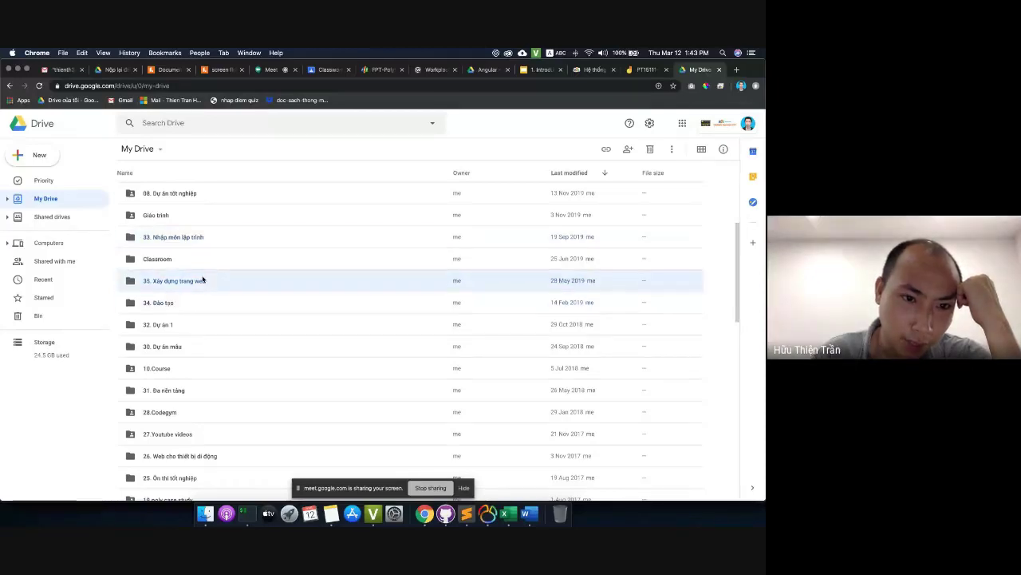
pyautogui.scroll(5, 193, 305)
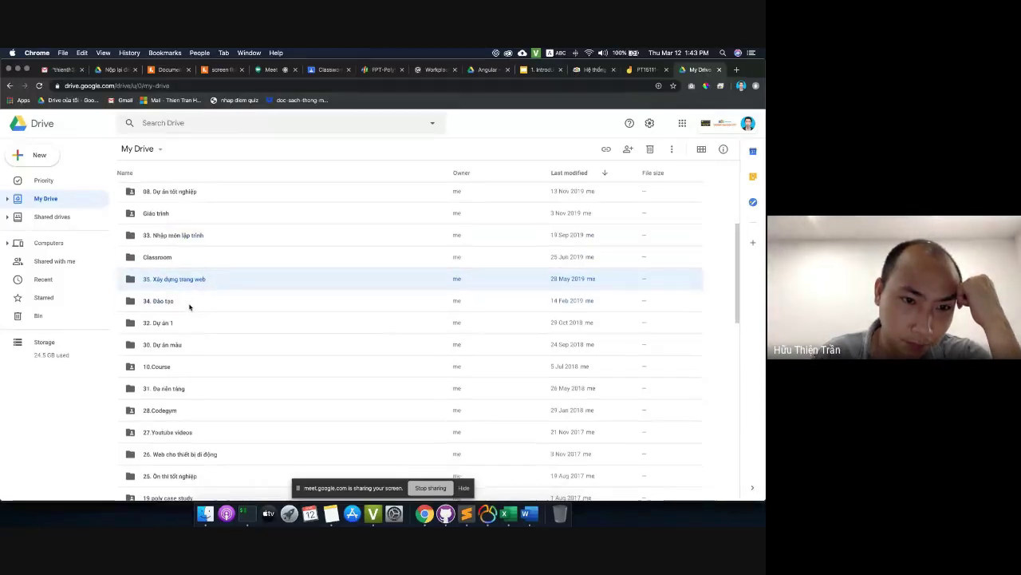
pyautogui.scroll(-15, 189, 307)
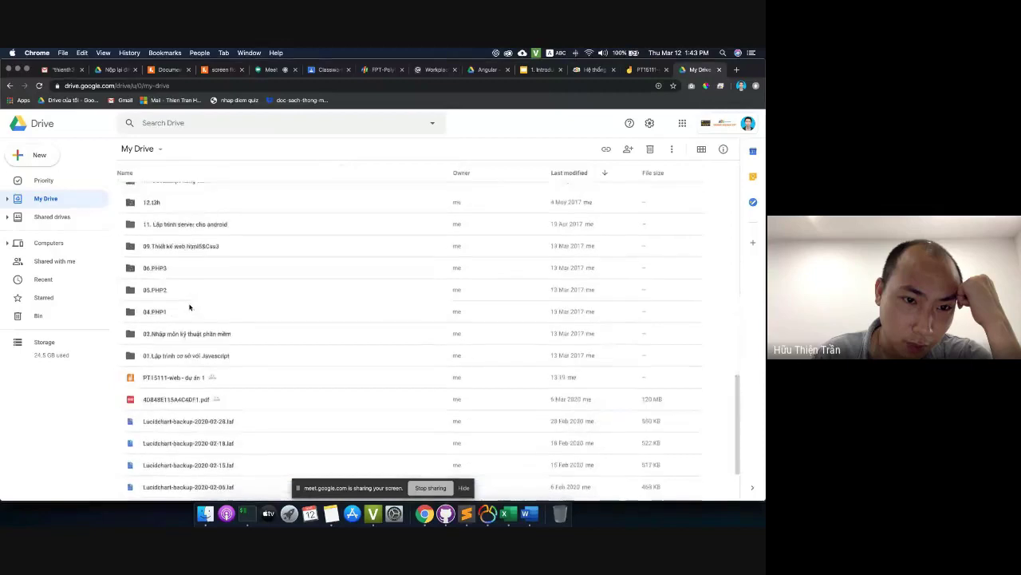
pyautogui.scroll(3, 205, 268)
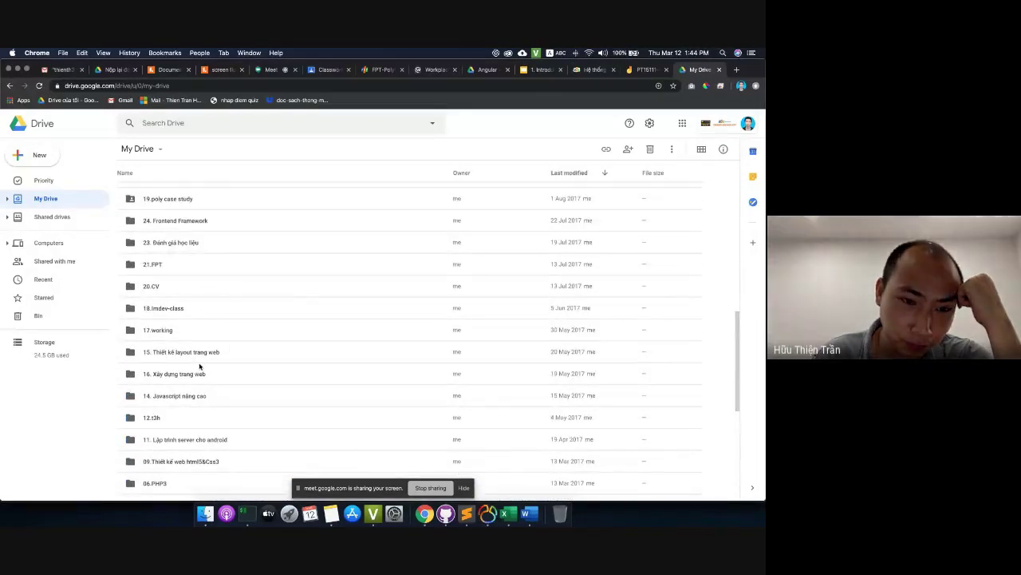
pyautogui.scroll(-3, 199, 367)
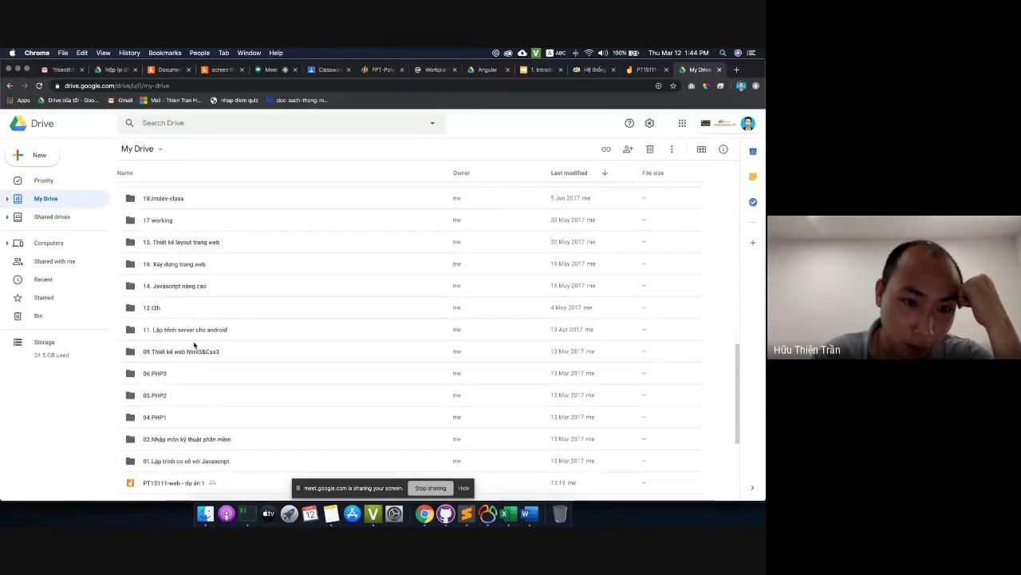
# Open the "08. Dự án tốt nghiệp" folder in My Drive.
pyautogui.scroll(-10, 194, 344)
pyautogui.scroll(20, 191, 351)
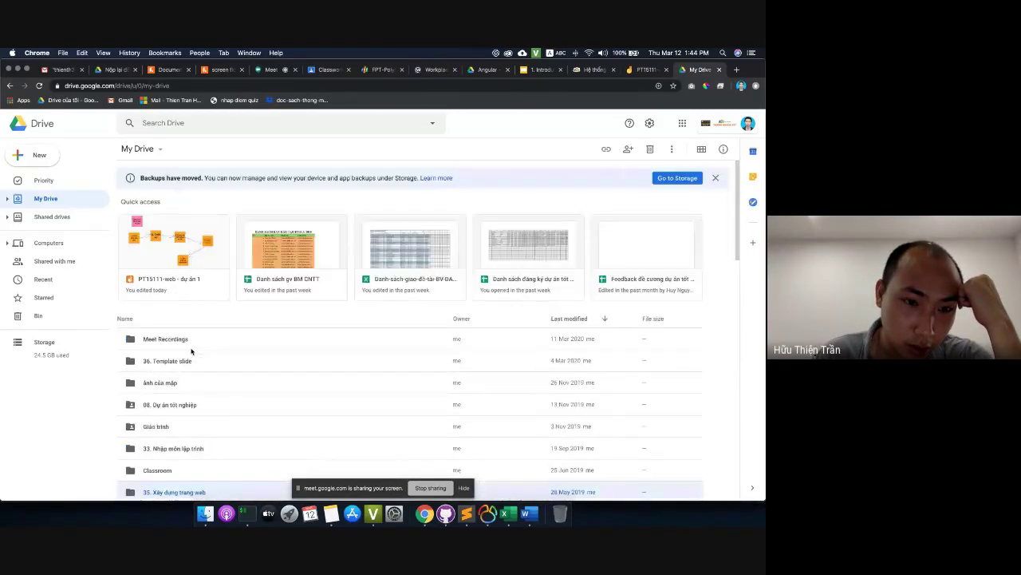
pyautogui.scroll(-3, 192, 349)
pyautogui.doubleClick(192, 336)
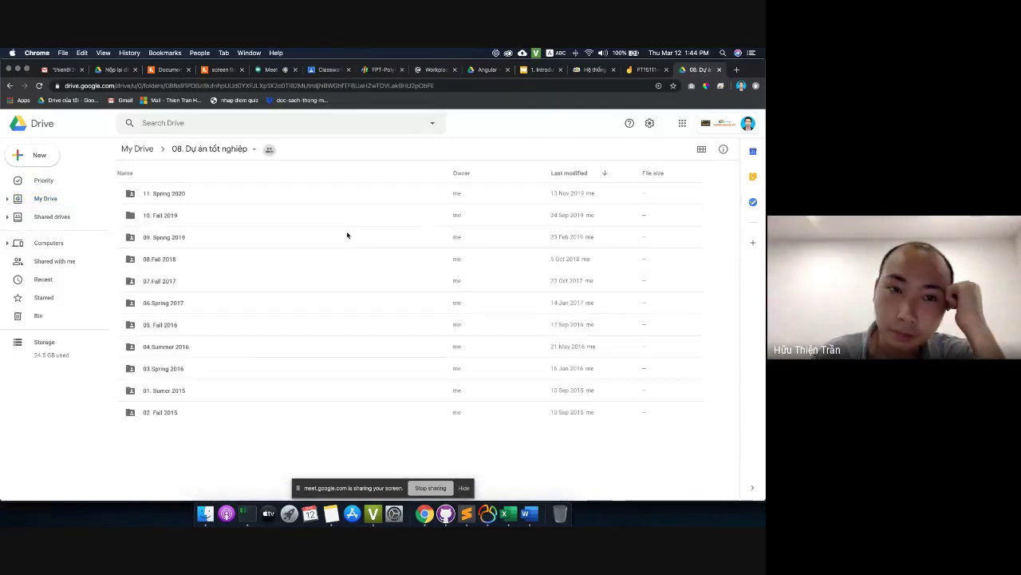
# Open DEE-NEN_TANG_KET_NOI_DU_LICH.docx from the "01. Thiết kế web" folder under "11. Spring 2020" and "01. Đề cương dự án tốt nghiệp".
pyautogui.doubleClick(209, 414)
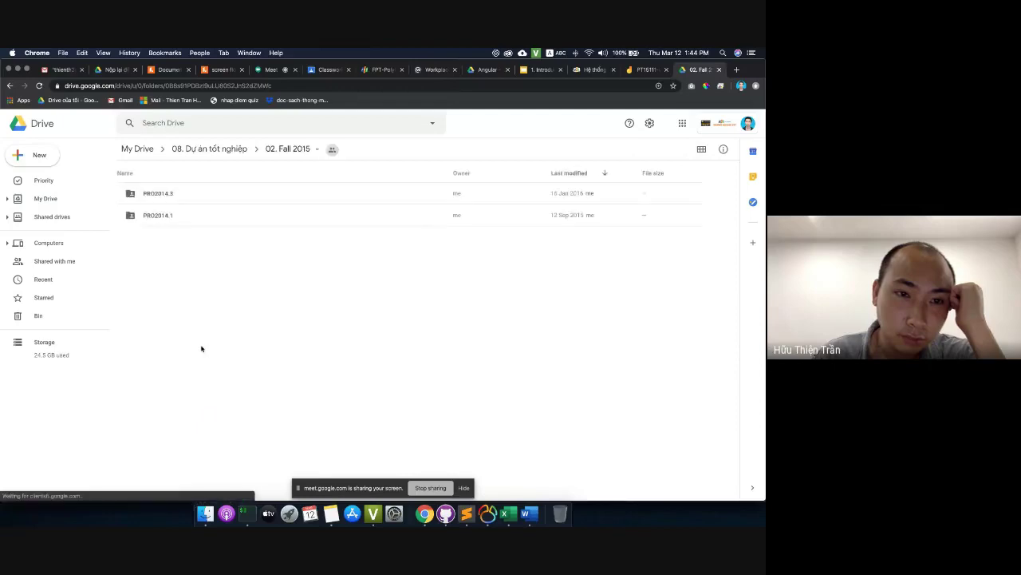
pyautogui.press('super+bracketleft')
pyautogui.doubleClick(183, 195)
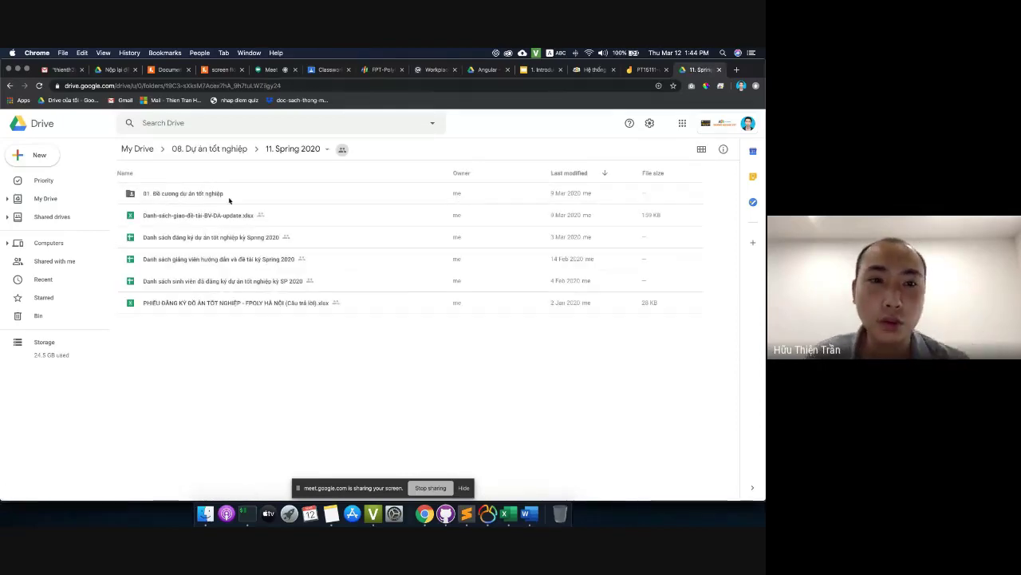
pyautogui.doubleClick(228, 194)
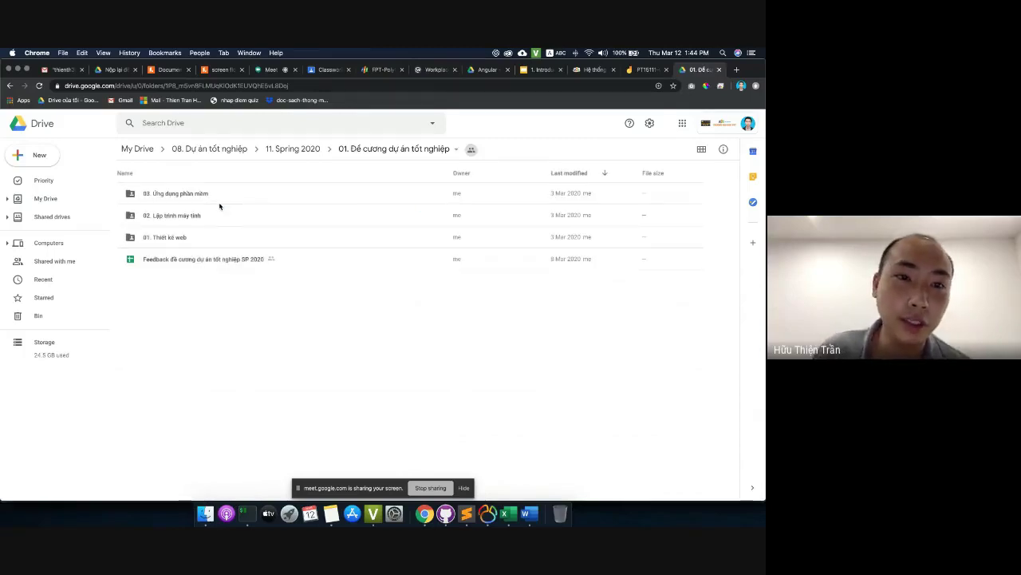
pyautogui.doubleClick(189, 236)
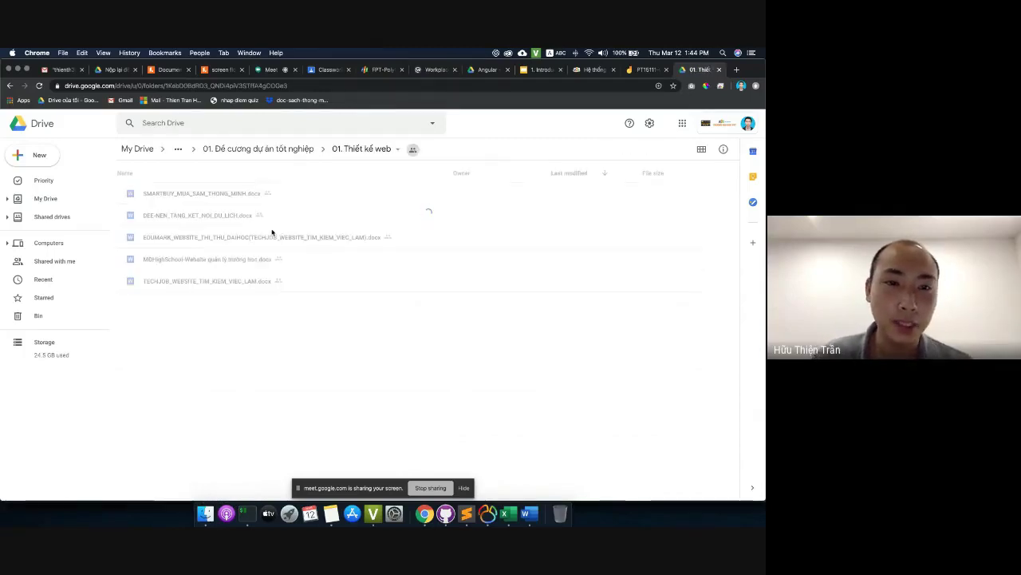
pyautogui.doubleClick(213, 215)
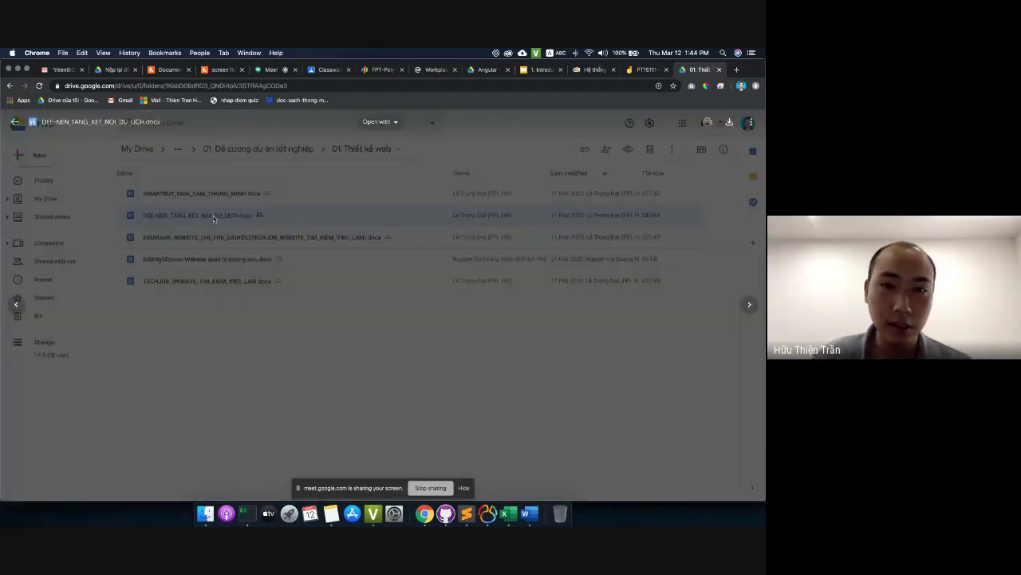
# Look over the group members' details on the first page of the thesis outline.
pyautogui.scroll(-5, 312, 292)
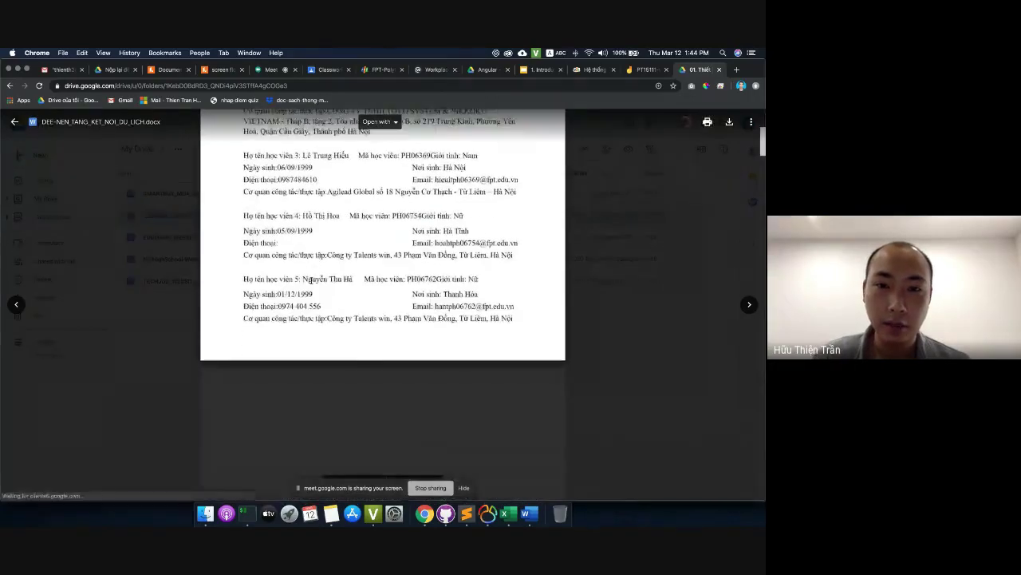
pyautogui.scroll(4, 247, 172)
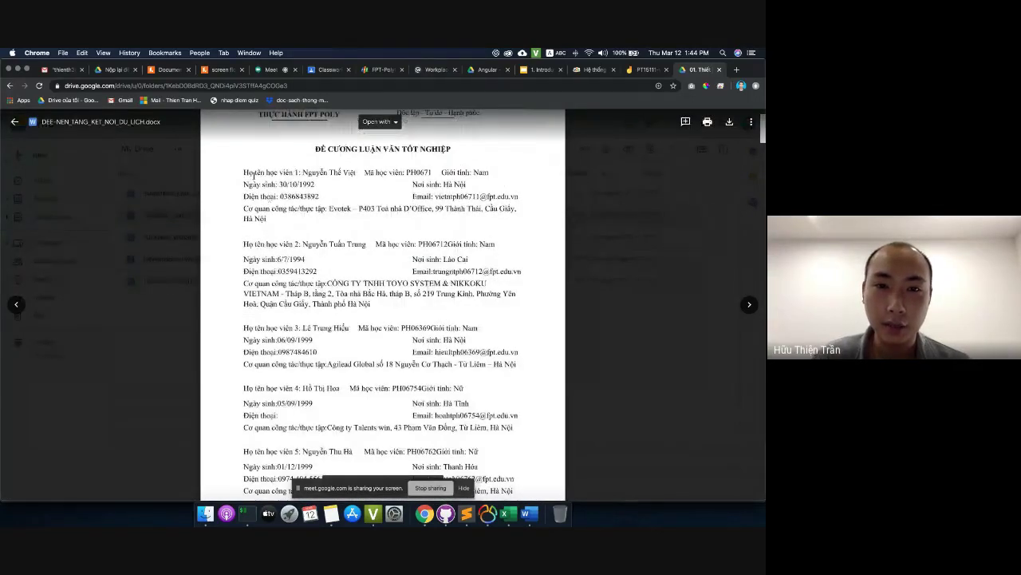
pyautogui.moveTo(247, 172); pyautogui.dragTo(514, 427)
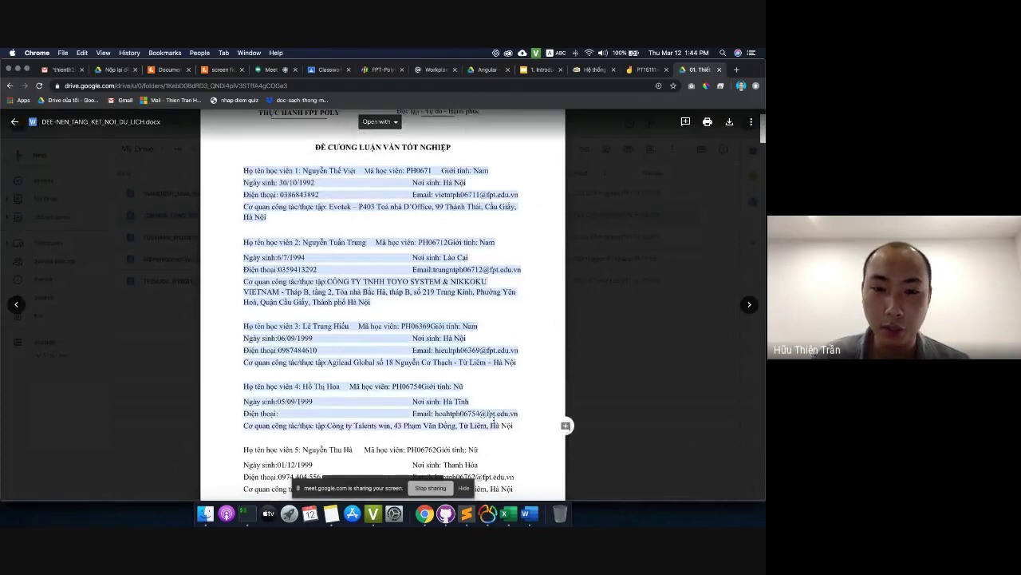
pyautogui.scroll(-3, 493, 420)
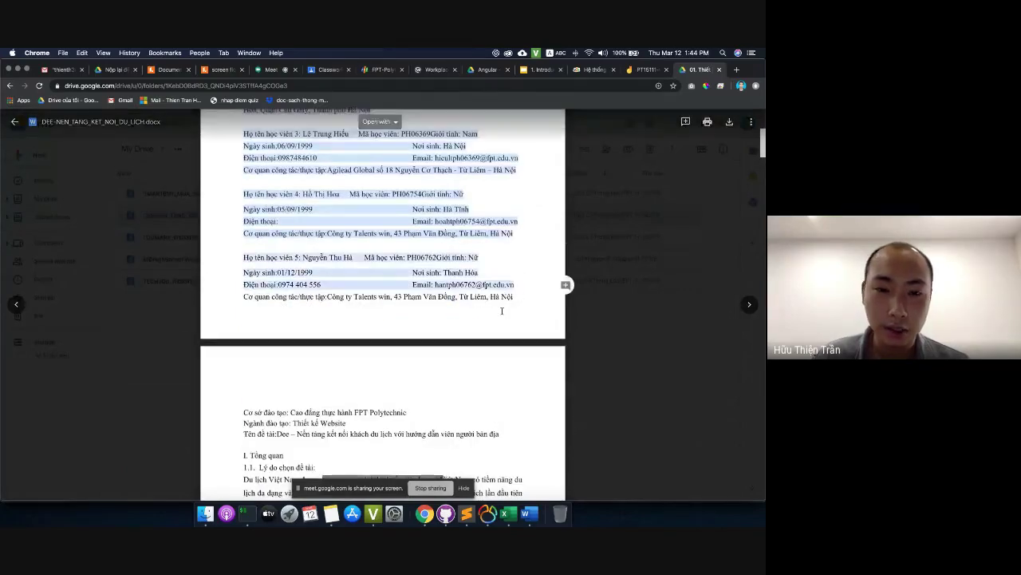
# Read section 1.1 "Lý do chọn đề tài" of the outline, including its tourism statistics, chart and sources.
pyautogui.scroll(-4, 342, 315)
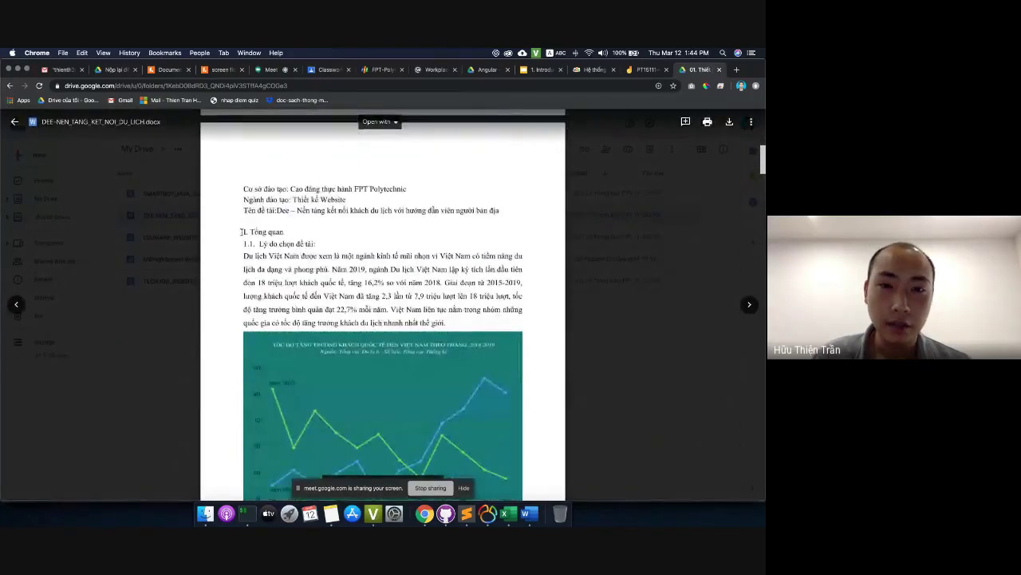
pyautogui.moveTo(327, 266); pyautogui.dragTo(447, 322)
pyautogui.click(332, 284)
pyautogui.scroll(-3, 332, 284)
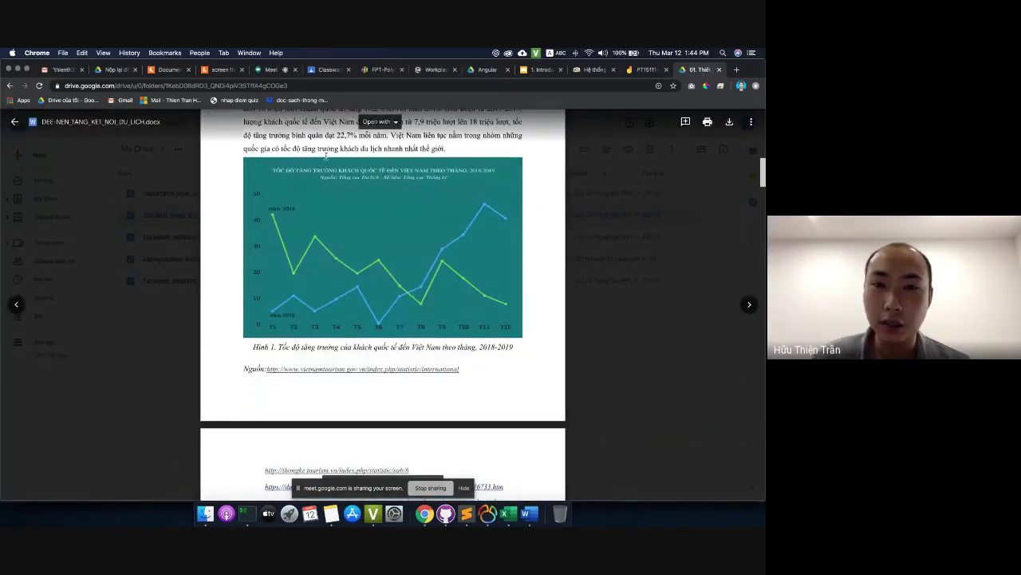
pyautogui.scroll(2, 244, 144)
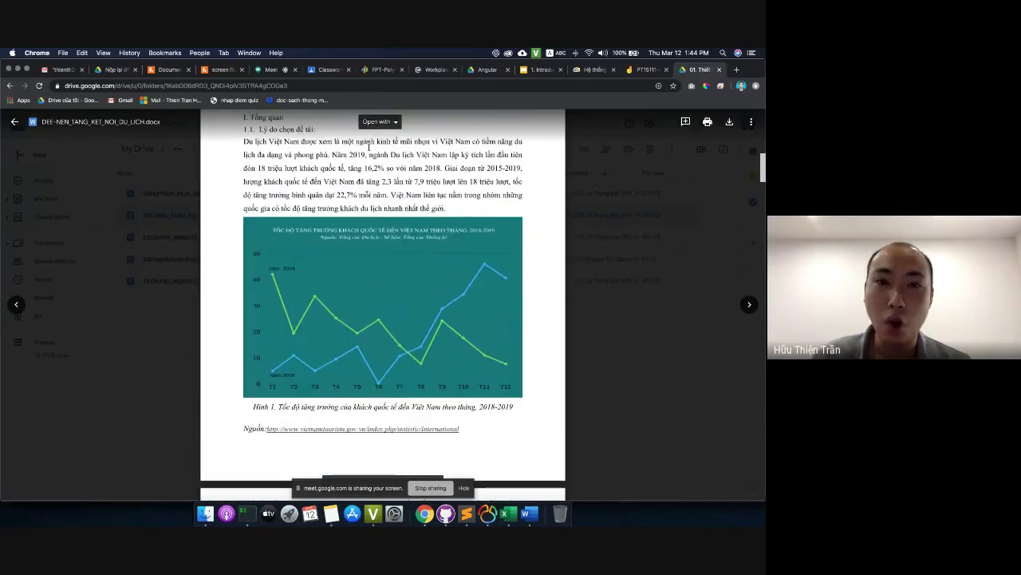
pyautogui.moveTo(244, 144); pyautogui.dragTo(449, 209)
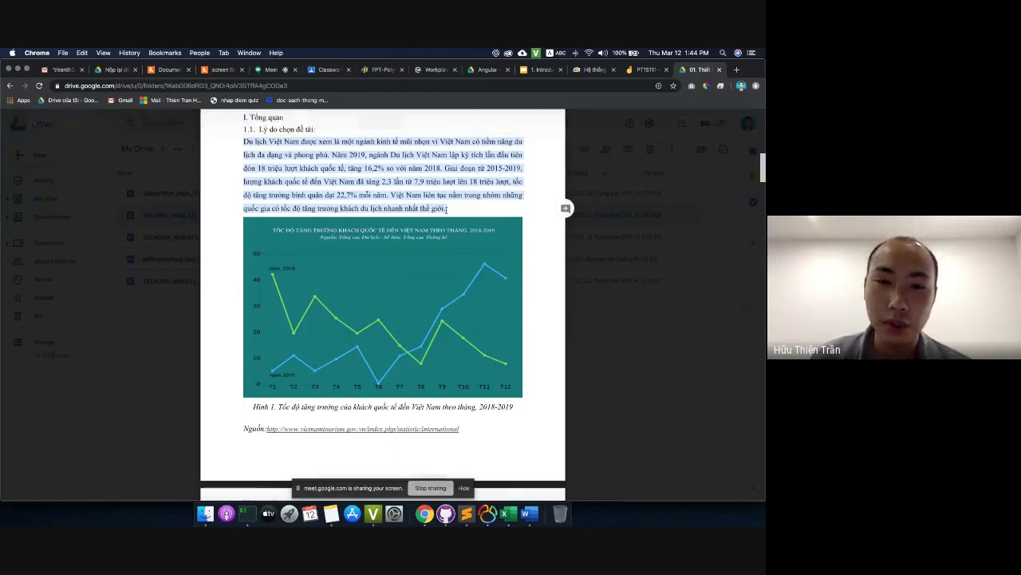
pyautogui.scroll(-1, 304, 186)
pyautogui.click(302, 177)
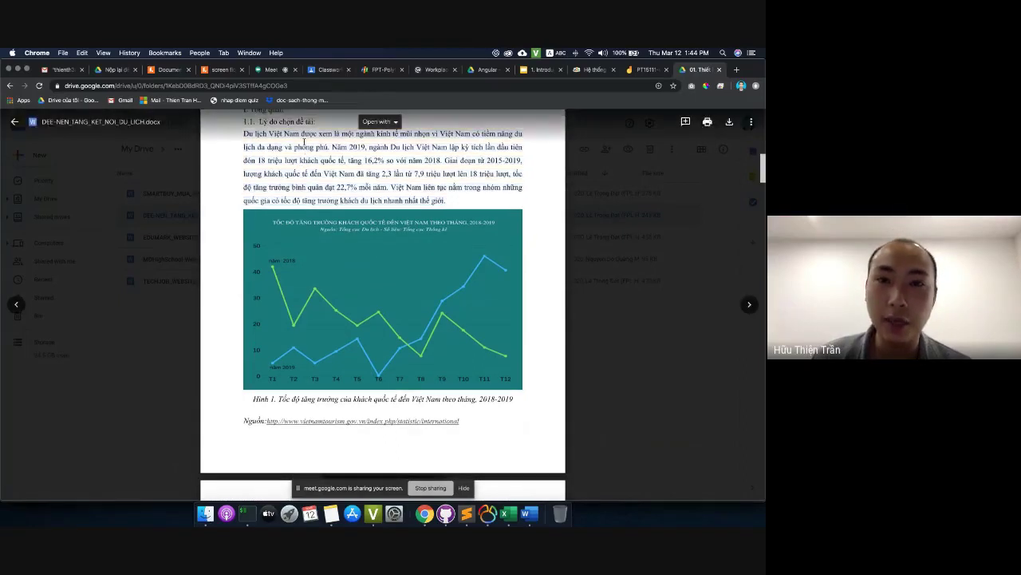
pyautogui.moveTo(243, 133); pyautogui.dragTo(447, 201)
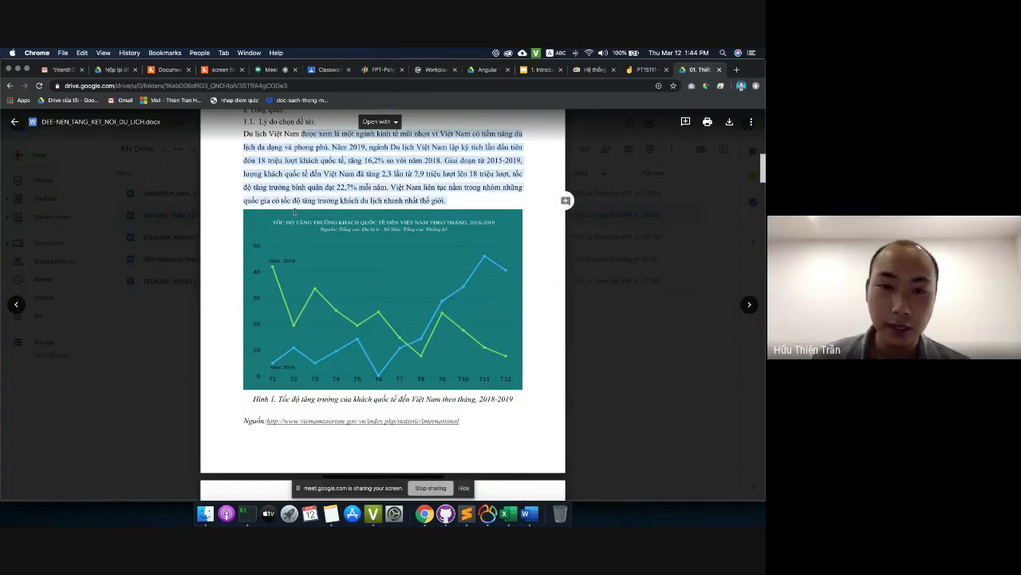
pyautogui.scroll(-3, 291, 211)
pyautogui.scroll(-2, 291, 212)
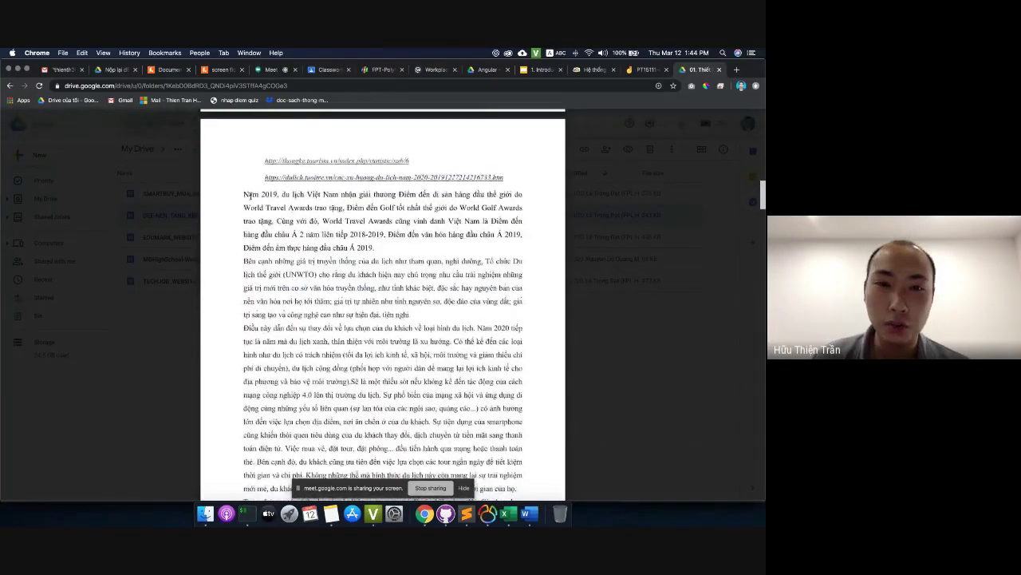
pyautogui.moveTo(247, 195); pyautogui.dragTo(436, 368)
# Examine sections 1.2 to 1.4 on objectives, scope and expected results, and the start of section II on system analysis.
pyautogui.scroll(-10, 335, 285)
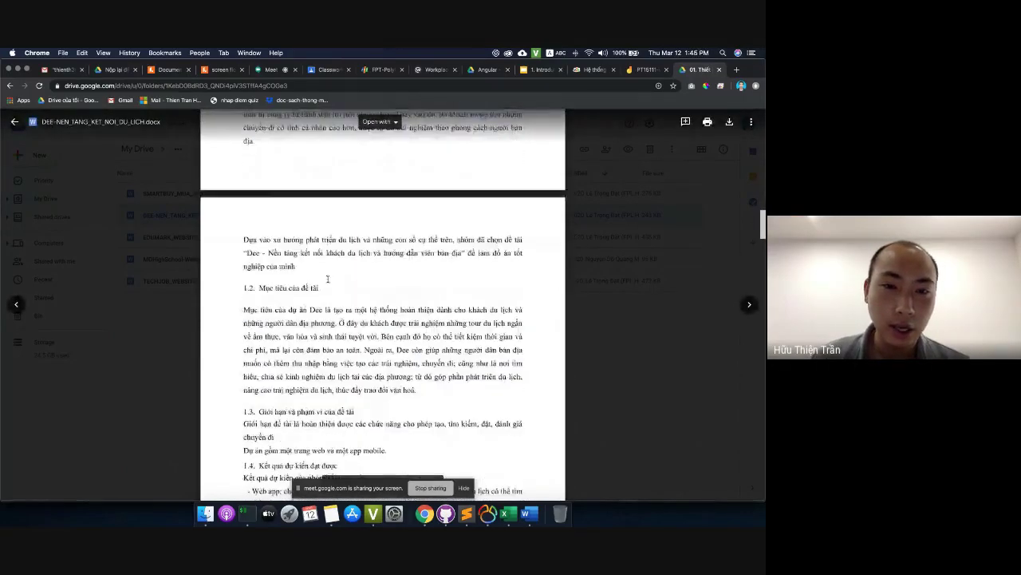
pyautogui.scroll(-1, 327, 278)
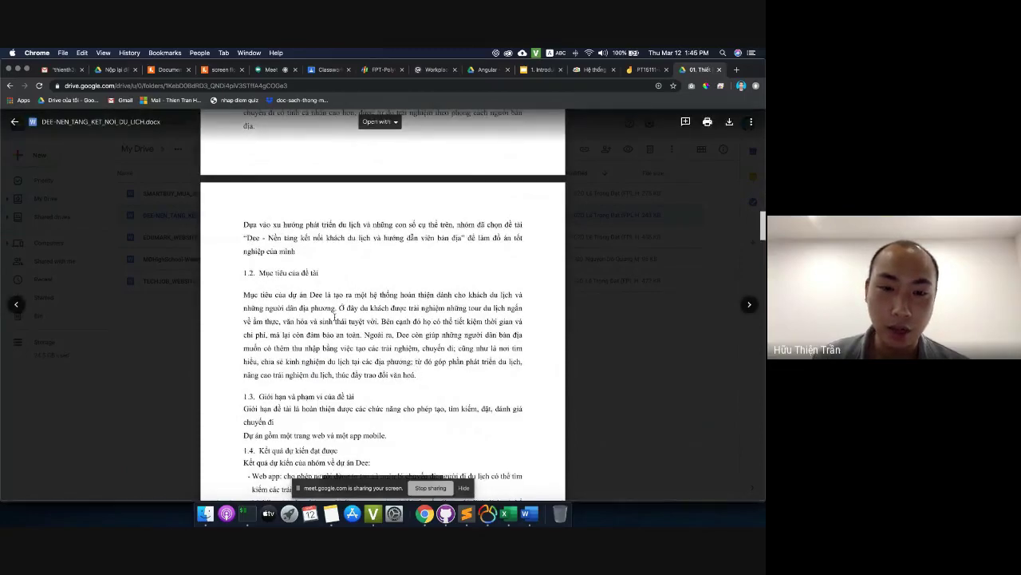
pyautogui.scroll(-6, 335, 317)
pyautogui.moveTo(247, 293); pyautogui.dragTo(384, 319)
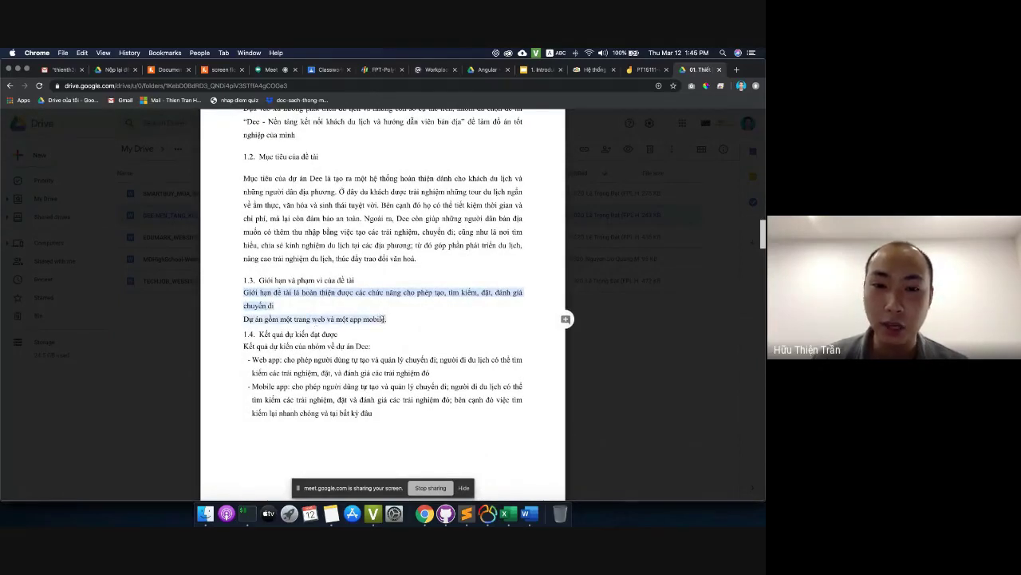
pyautogui.click(347, 289)
pyautogui.scroll(-3, 303, 292)
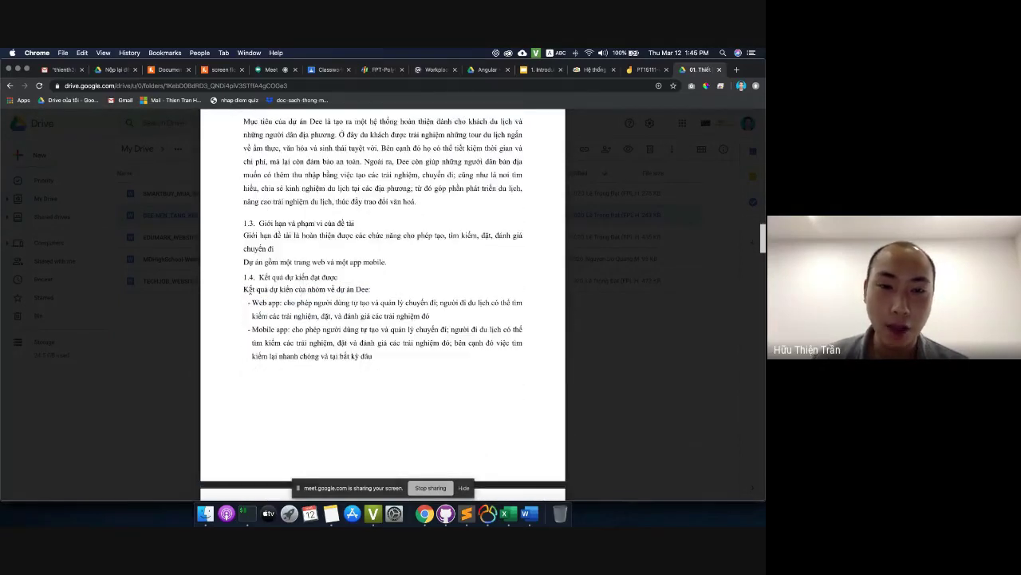
pyautogui.moveTo(244, 288); pyautogui.dragTo(371, 357)
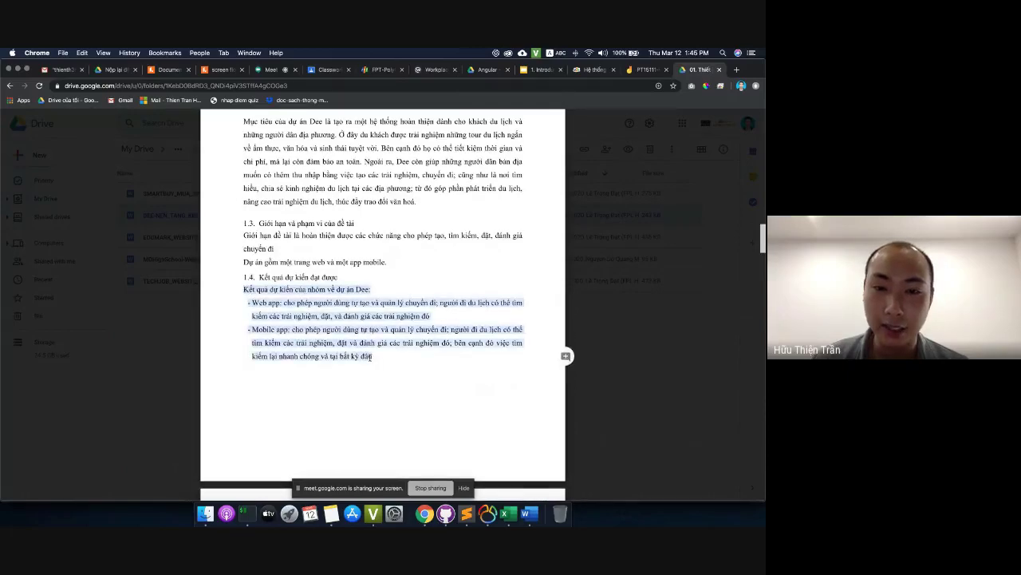
pyautogui.scroll(-6, 307, 325)
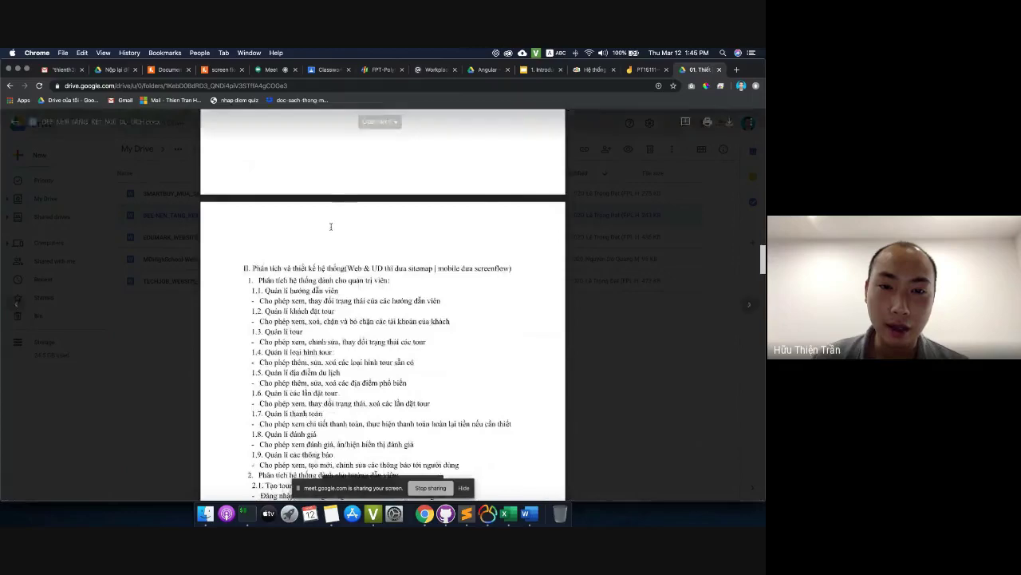
pyautogui.scroll(4, 268, 389)
pyautogui.scroll(-5, 268, 389)
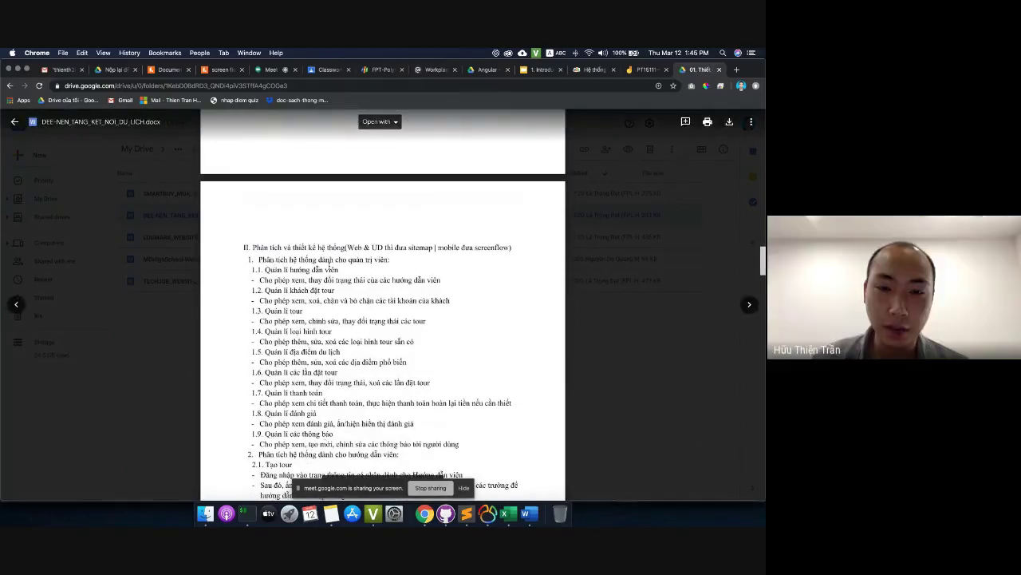
pyautogui.scroll(7, 315, 263)
pyautogui.scroll(2, 306, 257)
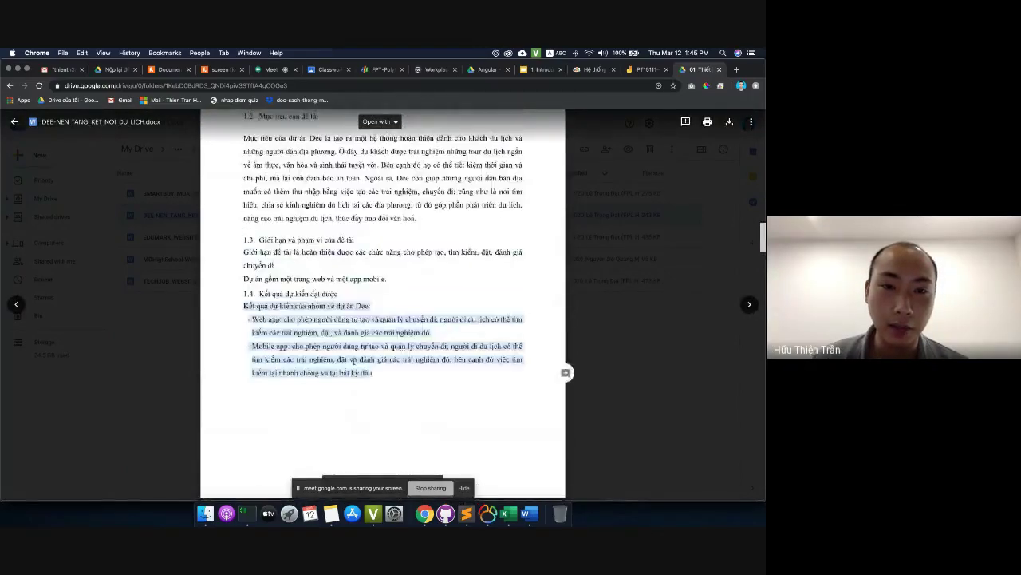
pyautogui.moveTo(380, 371); pyautogui.dragTo(265, 199)
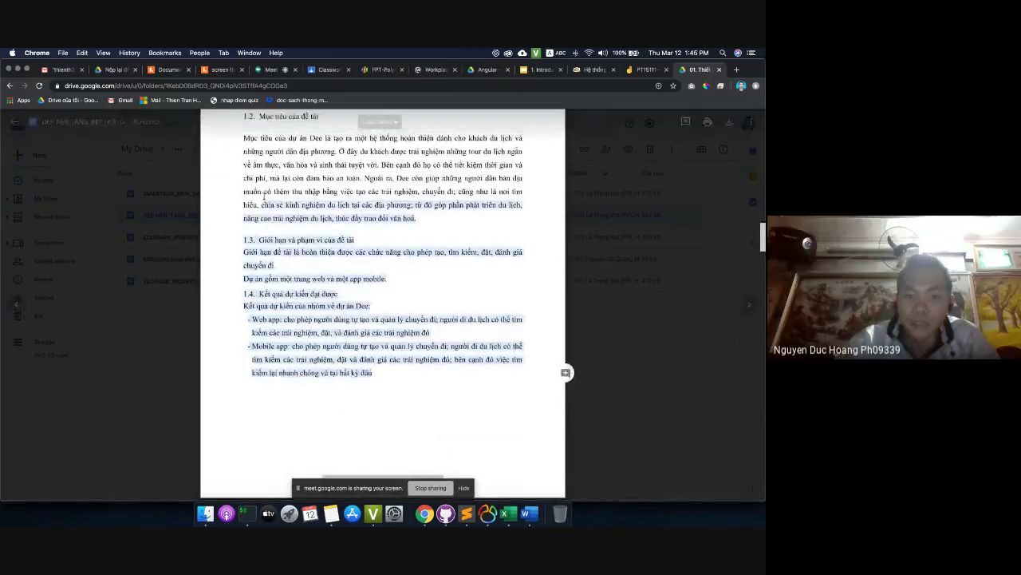
# Download the opened DEE-NEN_TANG_KET_NOI_DU_LICH.docx outline.
pyautogui.scroll(-4, 264, 199)
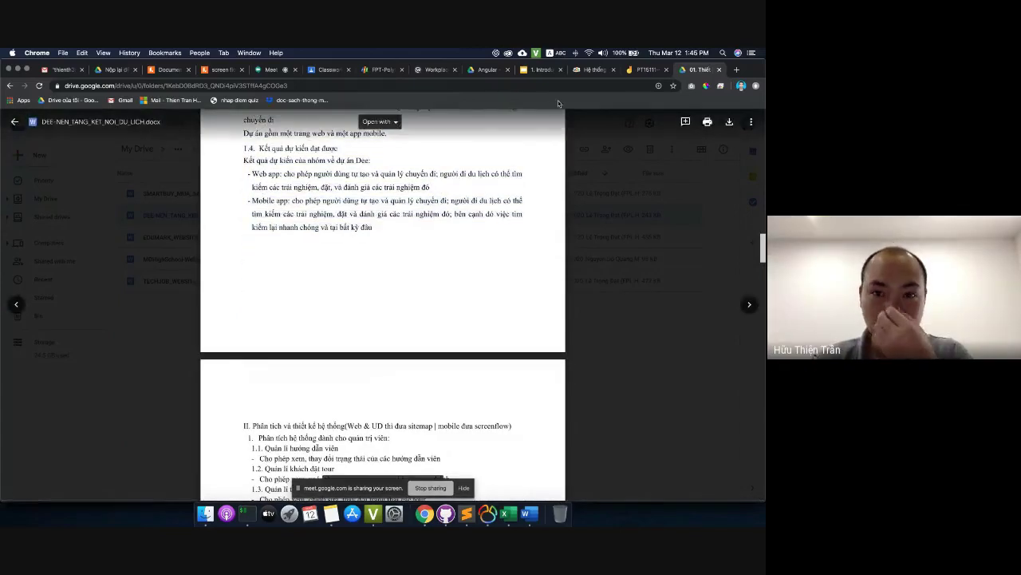
pyautogui.click(729, 121)
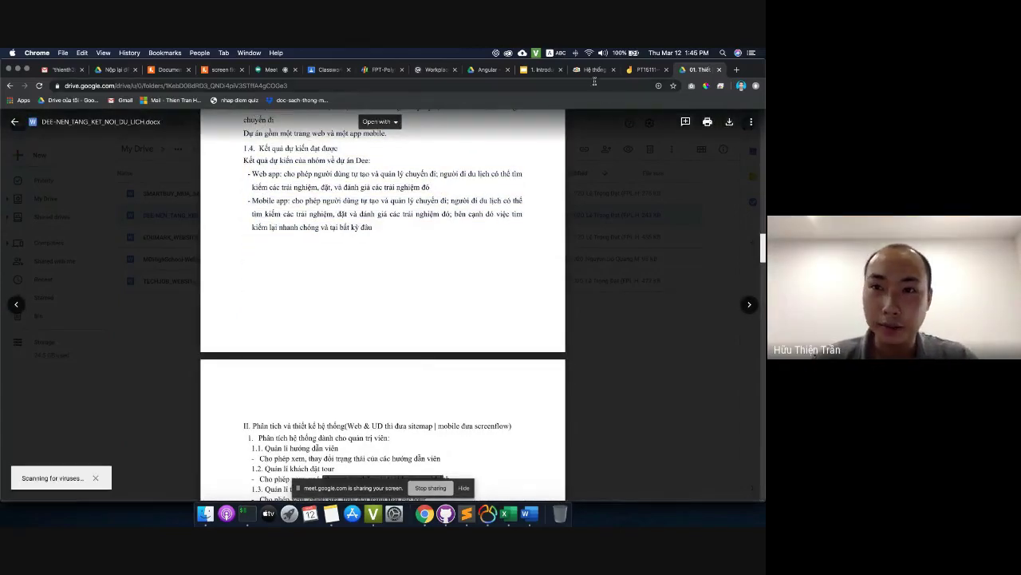
# In the Google Classroom assignment, add the instruction line "Có mẫu đính kèm ở bài tập, yêu cầu làm đến phần 1.4." below the submission line.
pyautogui.click(343, 72)
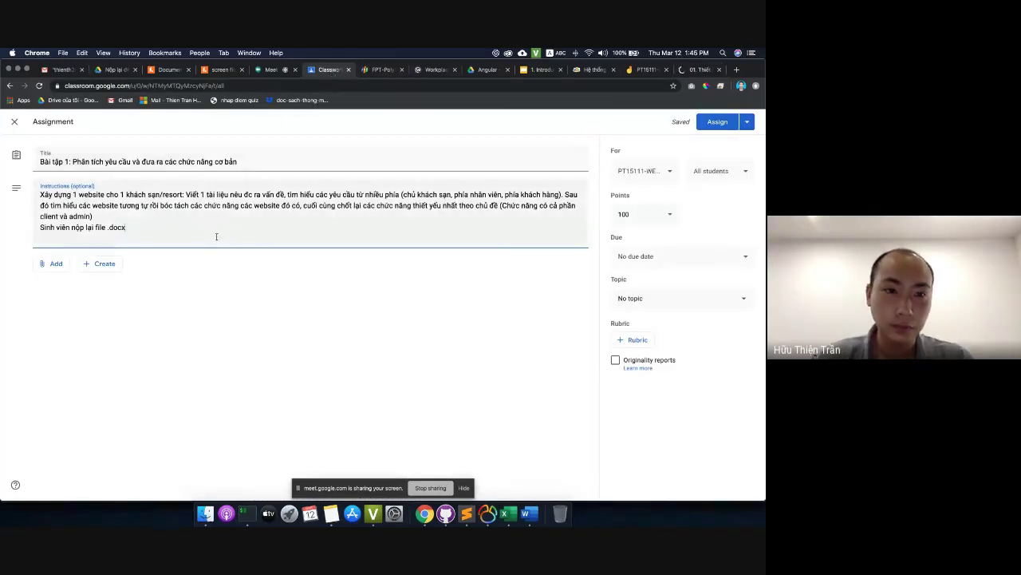
pyautogui.press('Return')
pyautogui.write('Có ma')
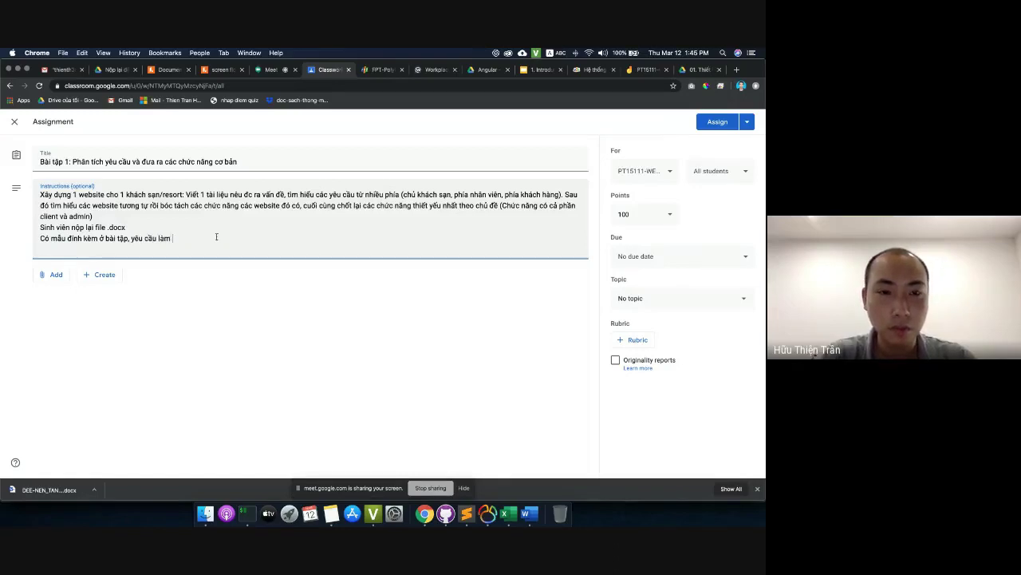
pyautogui.write('đen phá')
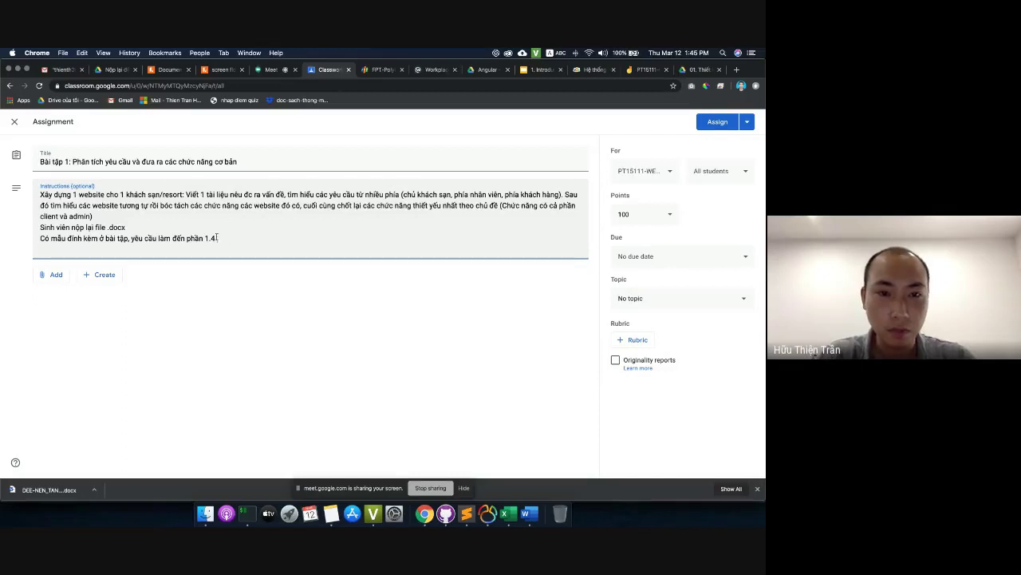
pyautogui.write('n 1.4.')
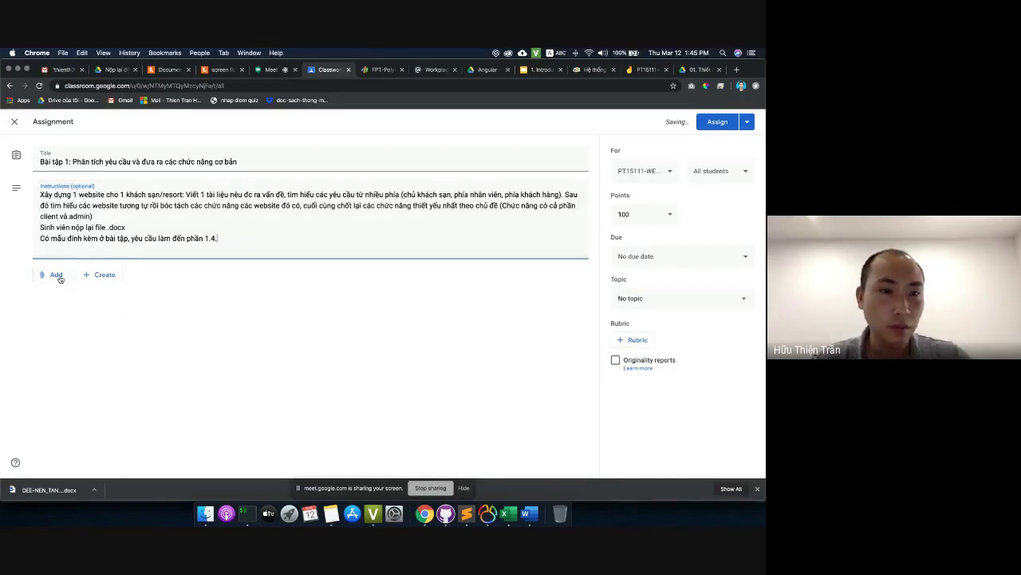
# Attach the downloaded DEE-NEN_TANG_KET_NOI_DU_LICH.docx to the assignment, keep "Students can view the file", and publish the assignment to the class.
pyautogui.click(52, 273)
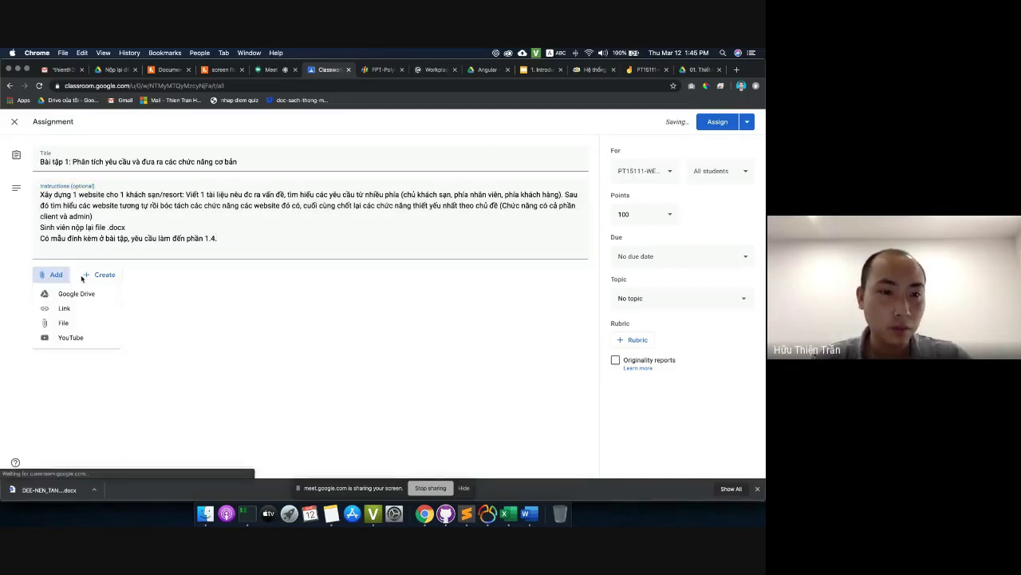
pyautogui.click(63, 323)
pyautogui.moveTo(32, 490); pyautogui.dragTo(269, 337)
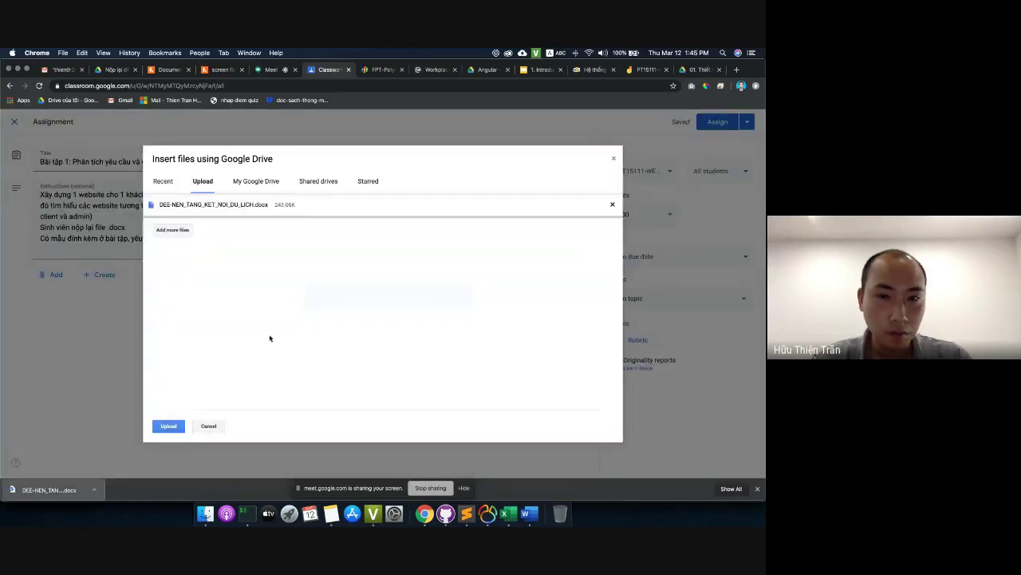
pyautogui.click(169, 425)
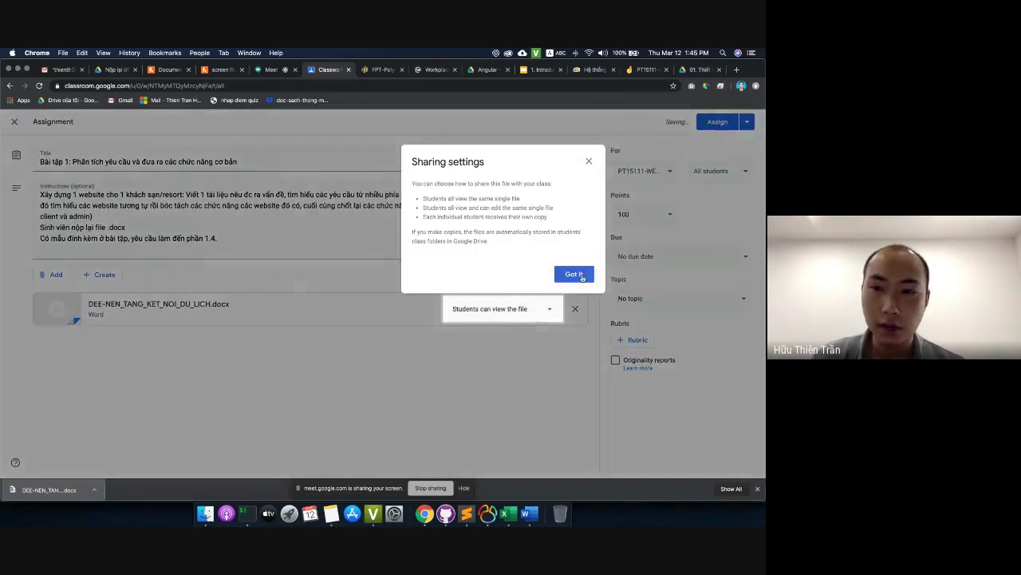
pyautogui.click(581, 274)
pyautogui.click(523, 304)
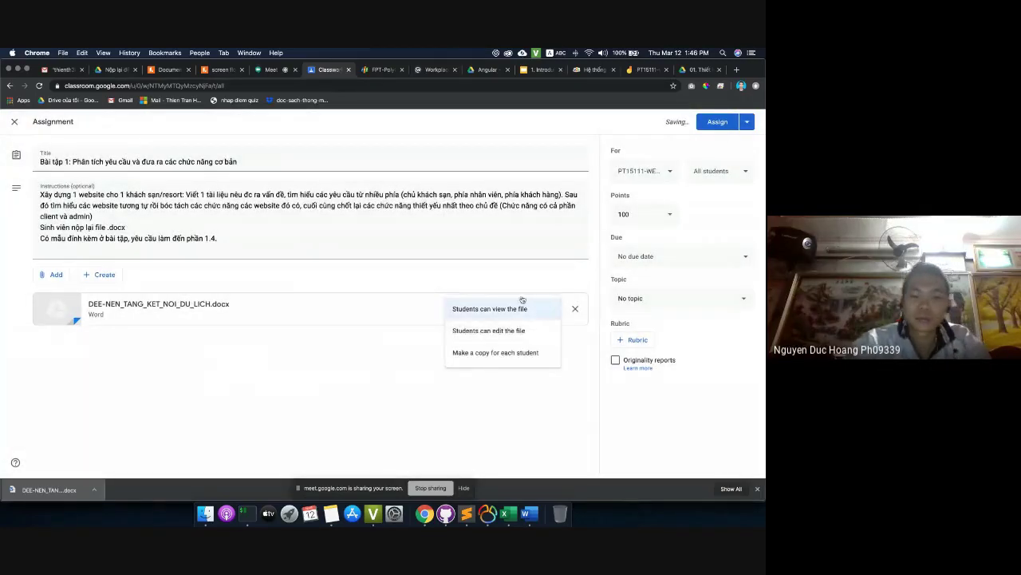
pyautogui.click(484, 282)
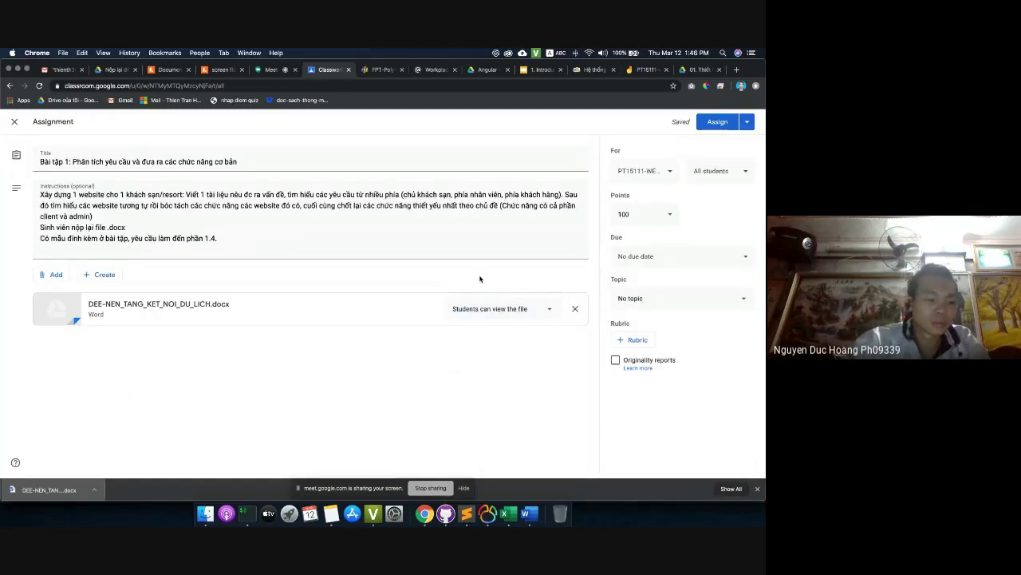
pyautogui.click(717, 123)
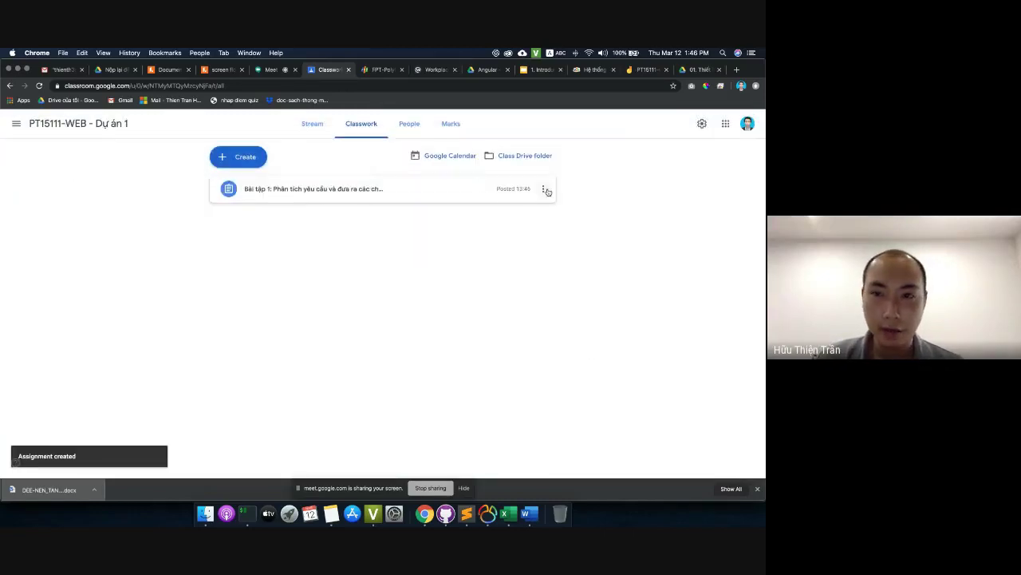
# Reopen the published assignment for editing and set its points to 10.
pyautogui.click(545, 190)
pyautogui.click(511, 209)
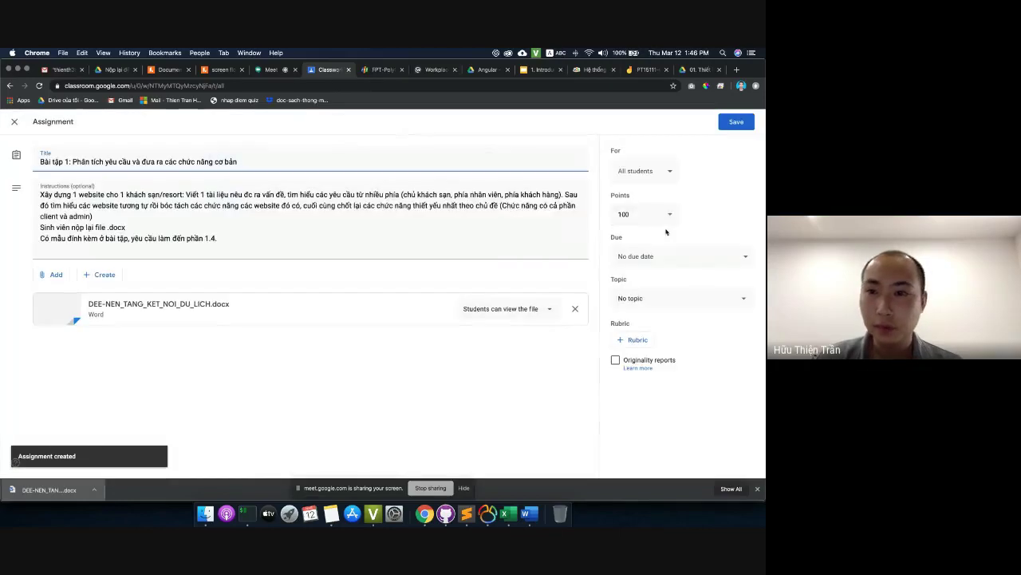
pyautogui.click(649, 214)
pyautogui.press('BackSpace')
pyautogui.press('BackSpace')
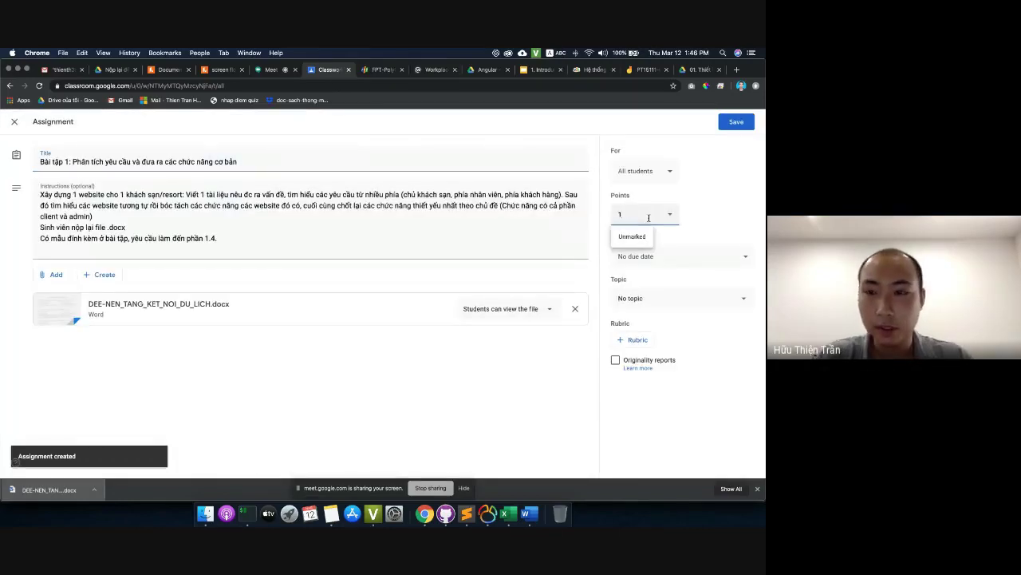
pyautogui.write('0')
# Set the due date to 14 Mar 2020 at 23:59, then save the assignment and confirm the point value update.
pyautogui.click(674, 256)
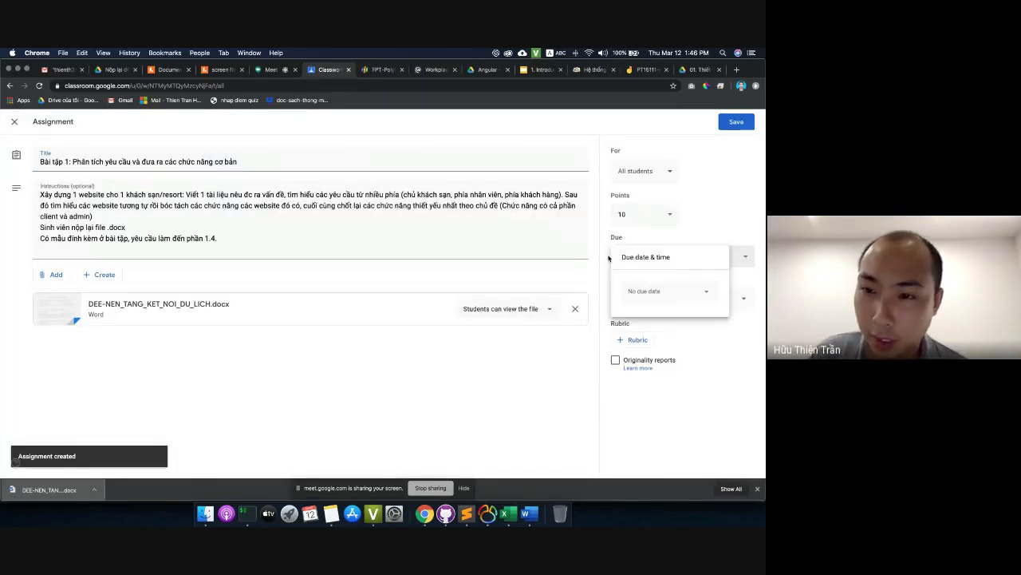
pyautogui.click(652, 290)
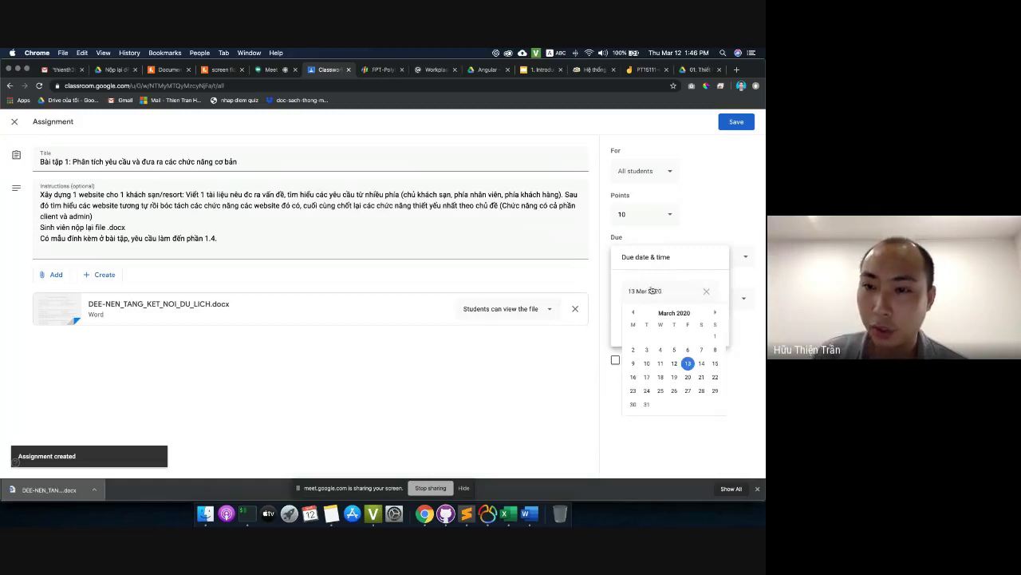
pyautogui.click(702, 363)
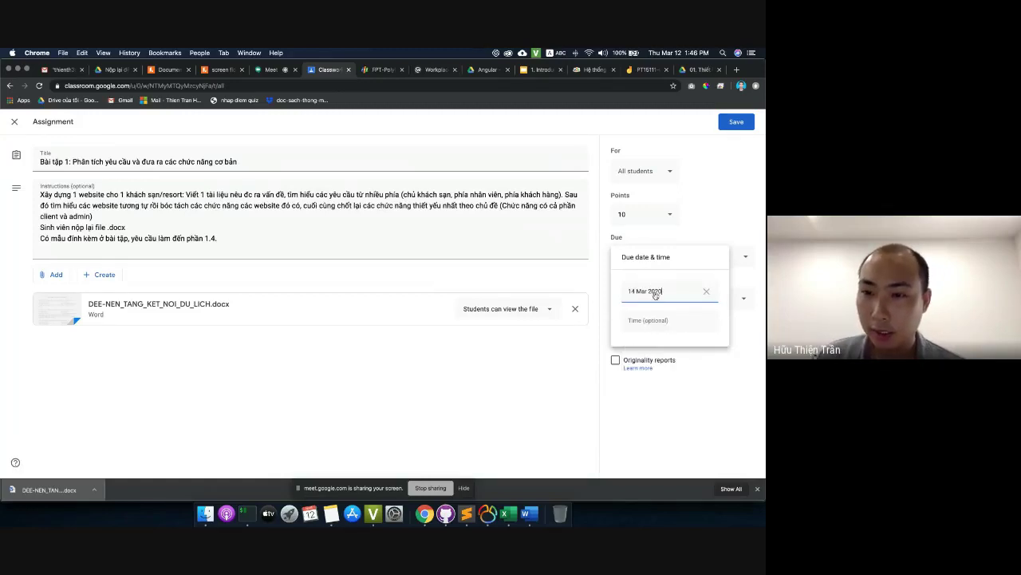
pyautogui.click(649, 317)
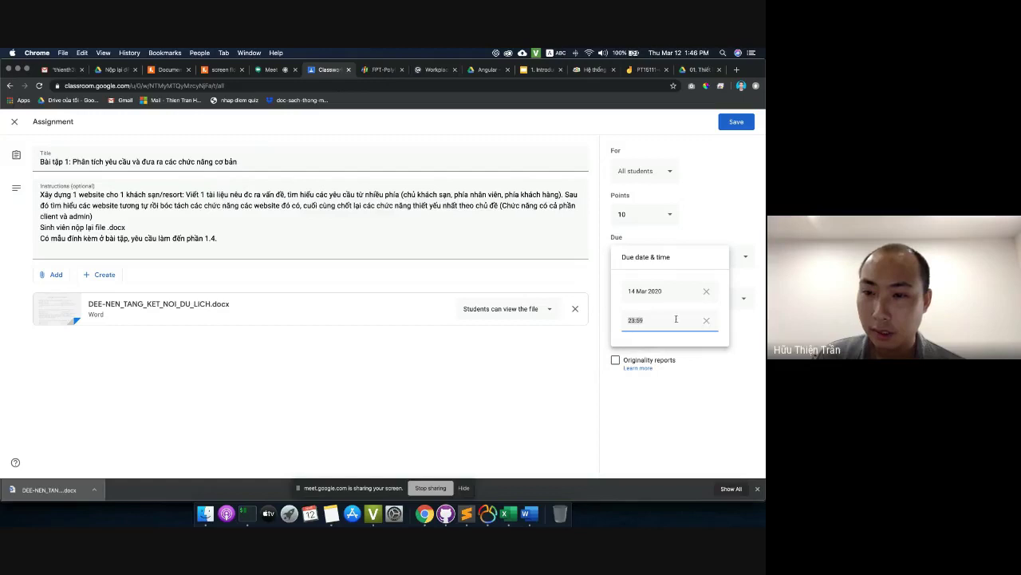
pyautogui.click(727, 152)
pyautogui.click(735, 122)
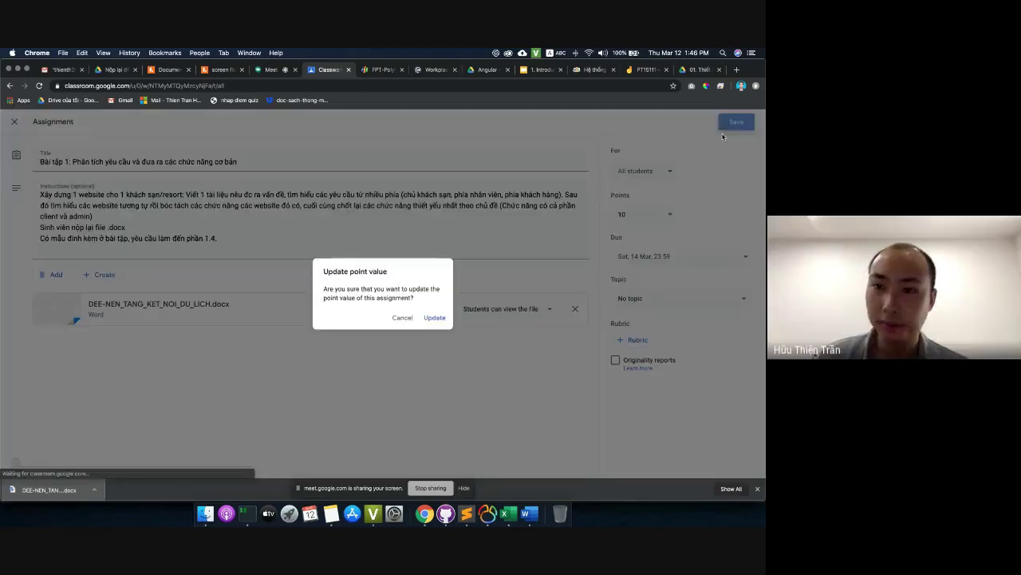
pyautogui.click(434, 318)
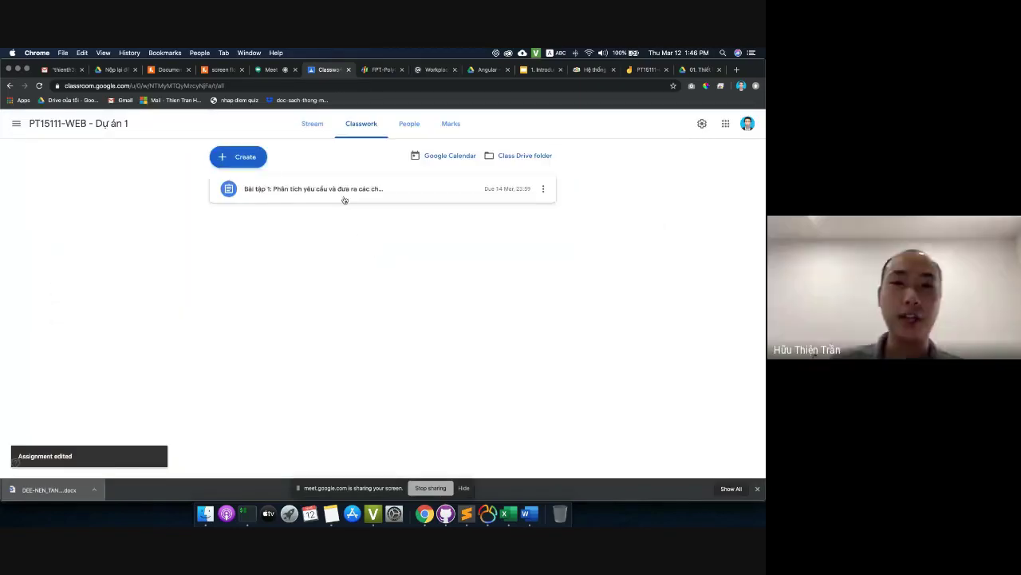
# Expand the posted assignment in Classwork and review its instructions and attachment.
pyautogui.click(345, 198)
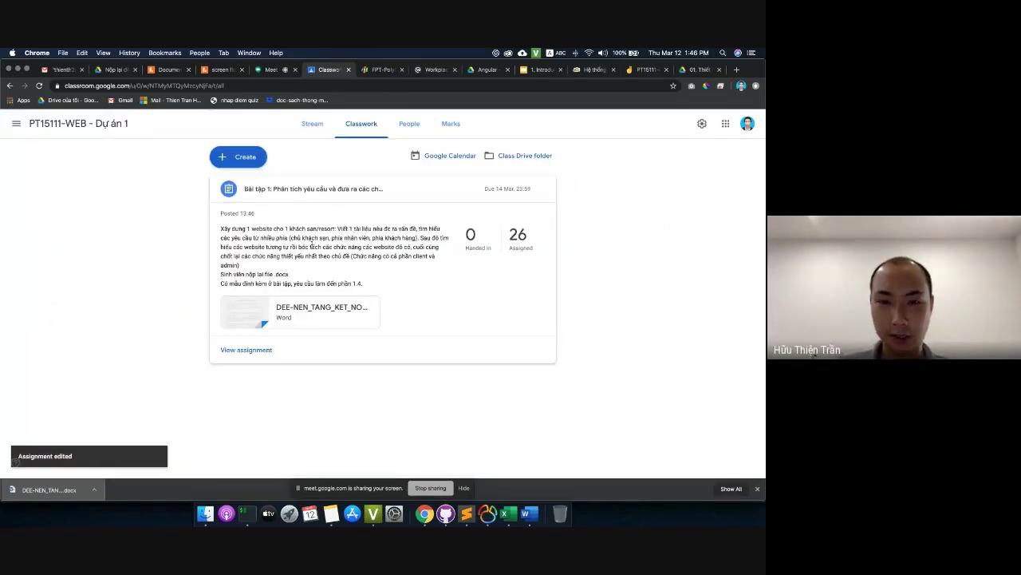
pyautogui.moveTo(241, 237); pyautogui.dragTo(396, 281)
pyautogui.click(267, 227)
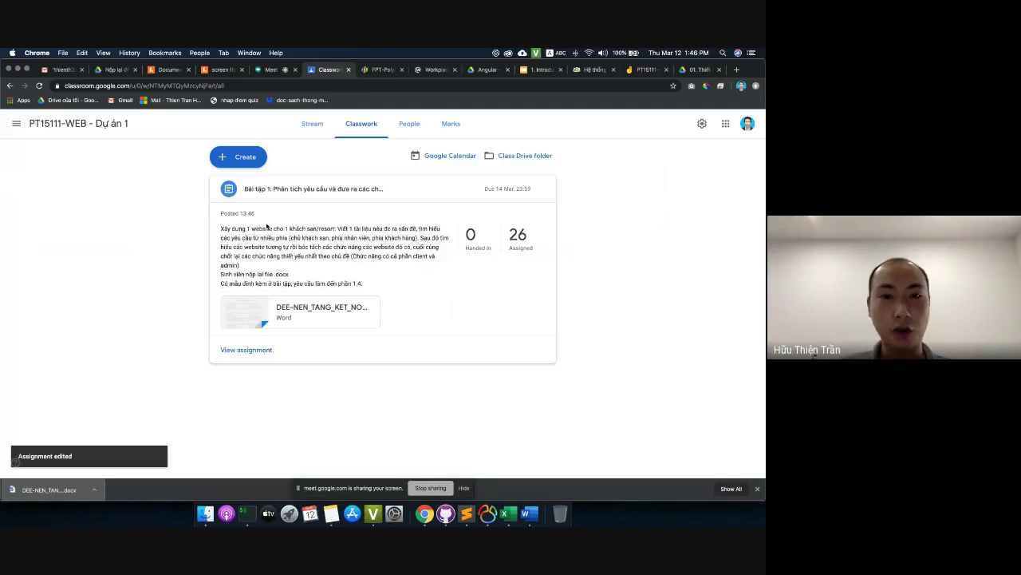
pyautogui.moveTo(221, 229); pyautogui.dragTo(385, 283)
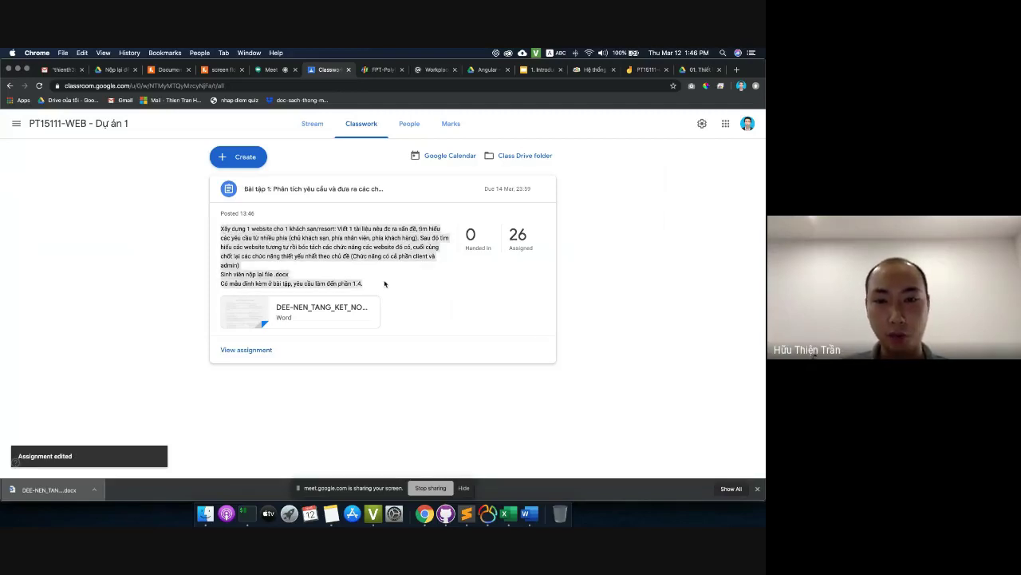
pyautogui.click(383, 244)
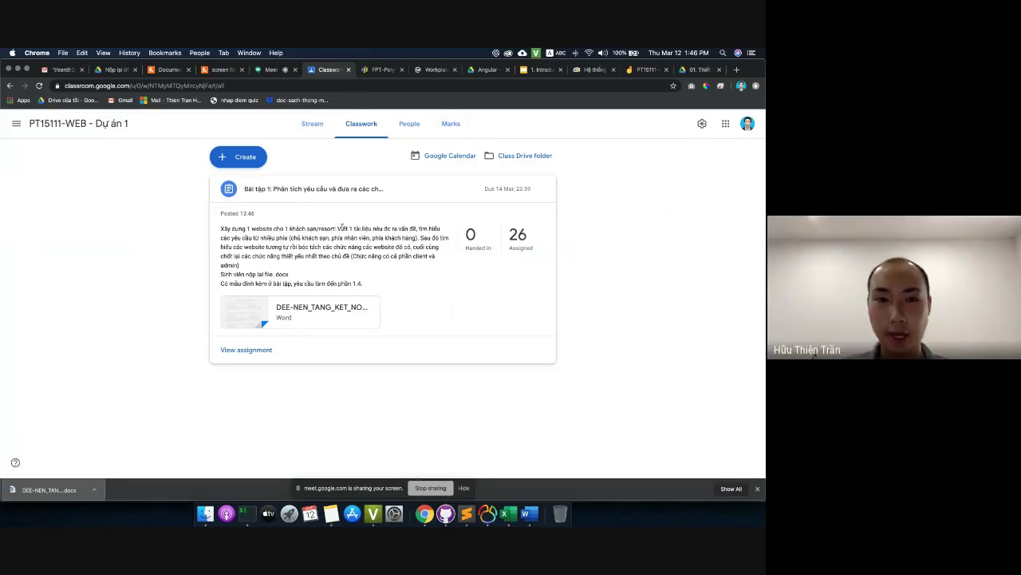
pyautogui.moveTo(332, 230); pyautogui.dragTo(331, 268)
pyautogui.click(332, 268)
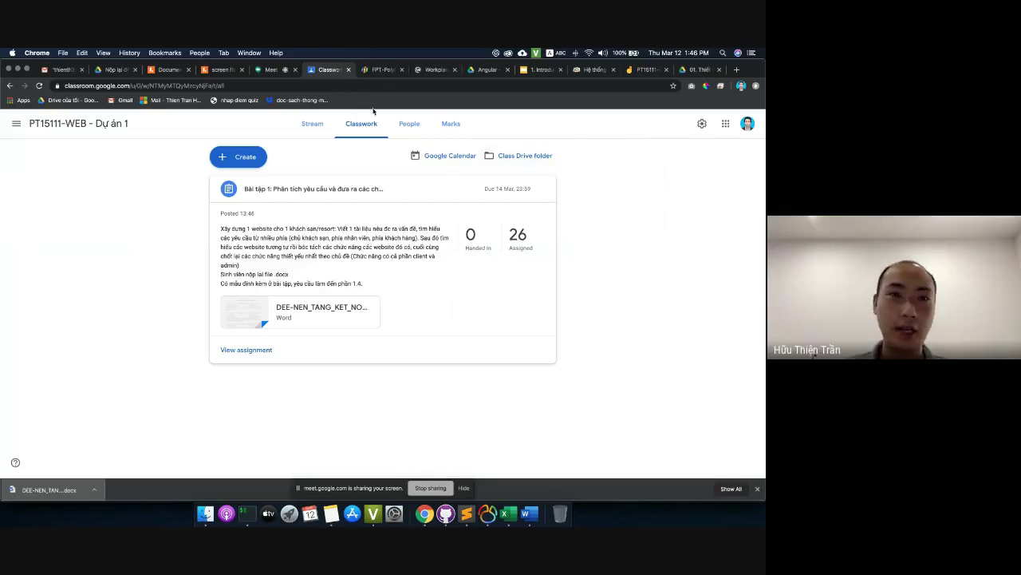
# Switch to the Google Meet call and read the latest chat messages.
pyautogui.click(272, 70)
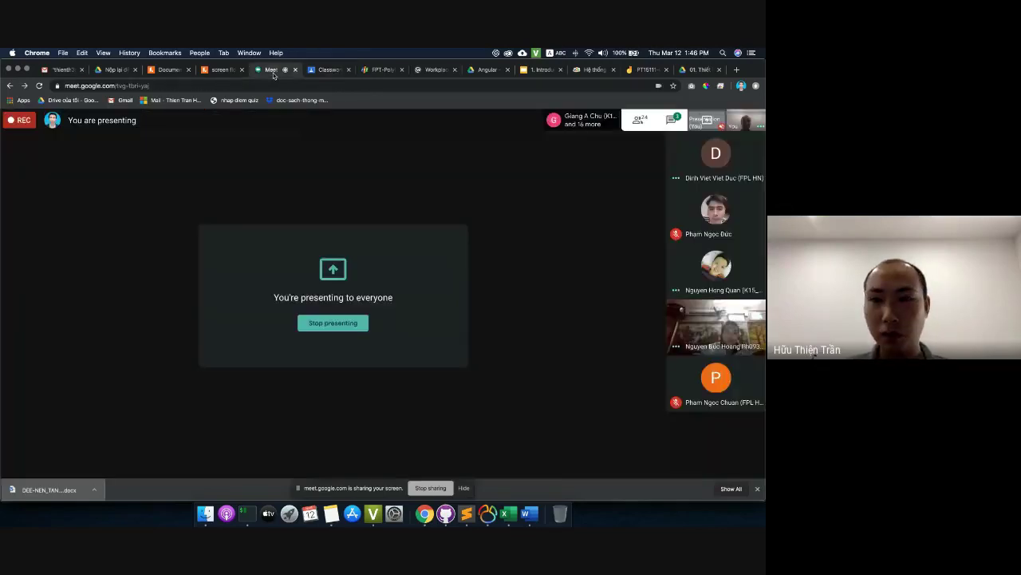
pyautogui.press('ctrl+super+c')
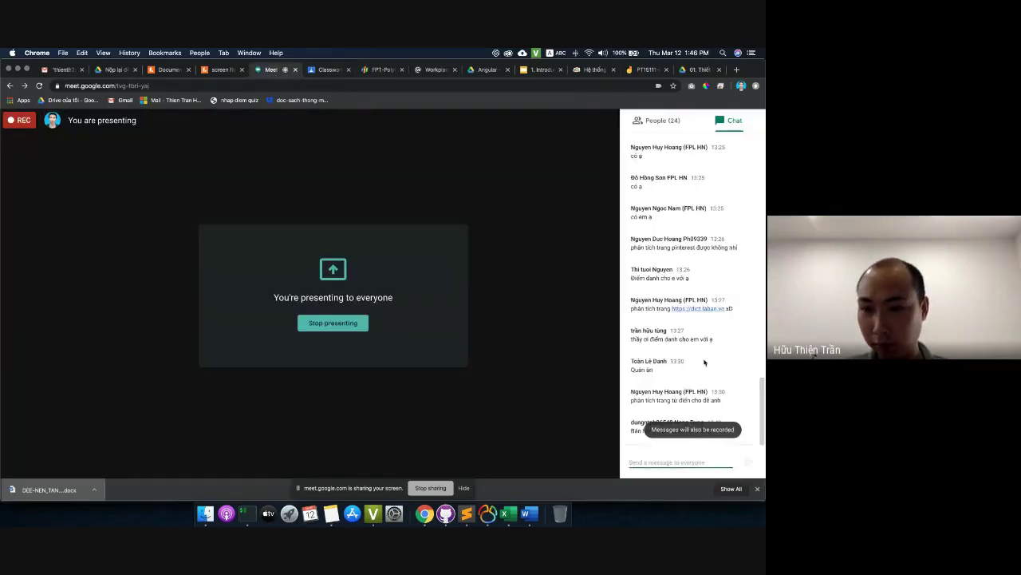
pyautogui.click(657, 406)
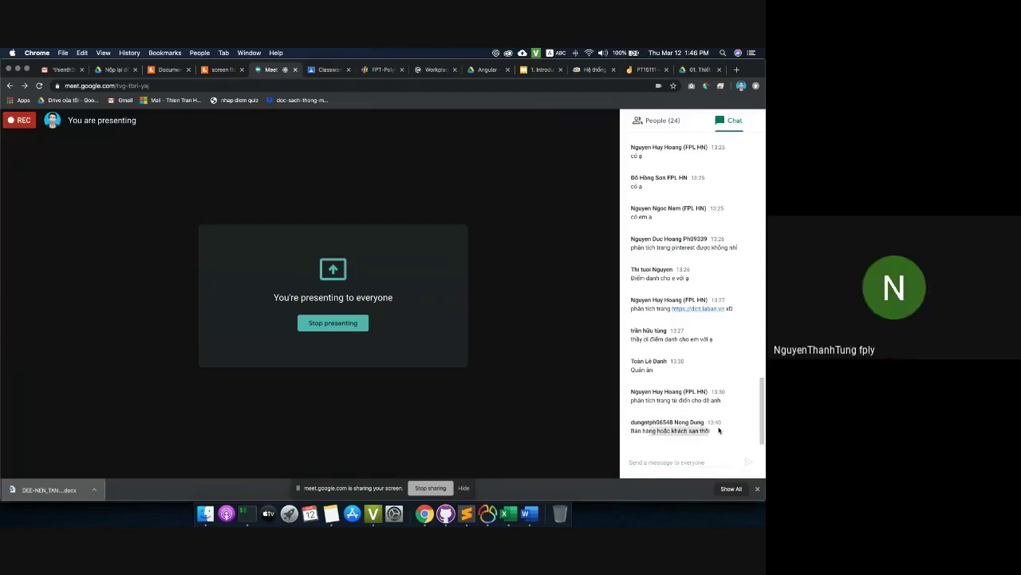
# Reload the FPT Polytechnic attendance page, mark the student in row 26 as present and save, then return to the Google Meet call.
pyautogui.click(383, 71)
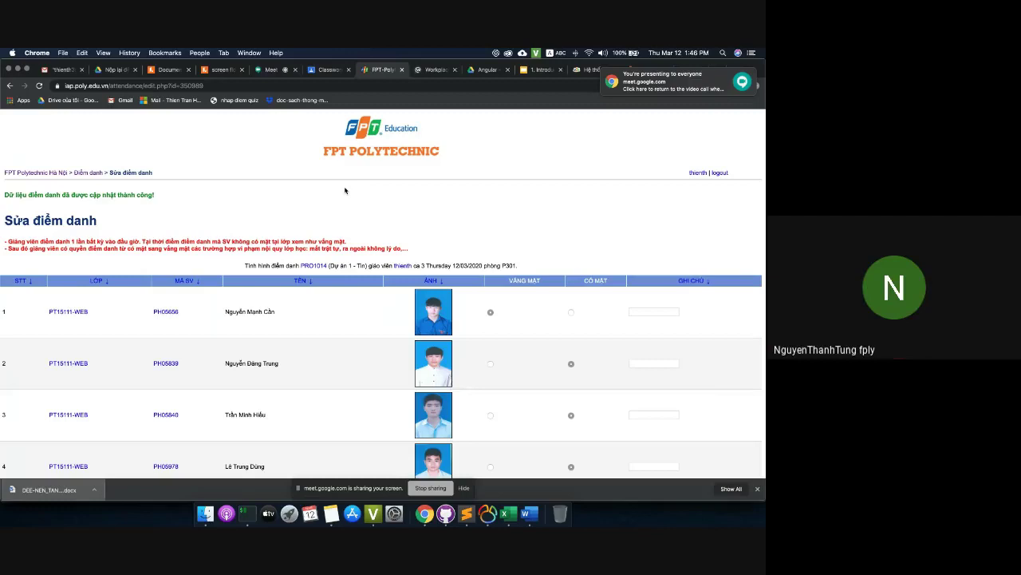
pyautogui.click(231, 86)
pyautogui.press('Return')
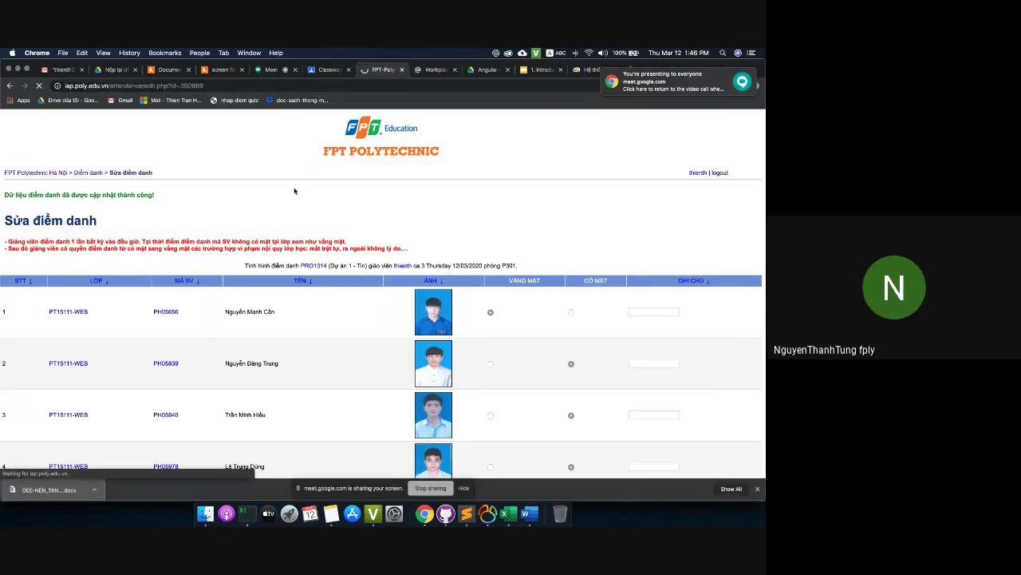
pyautogui.press('super+f')
pyautogui.write('the')
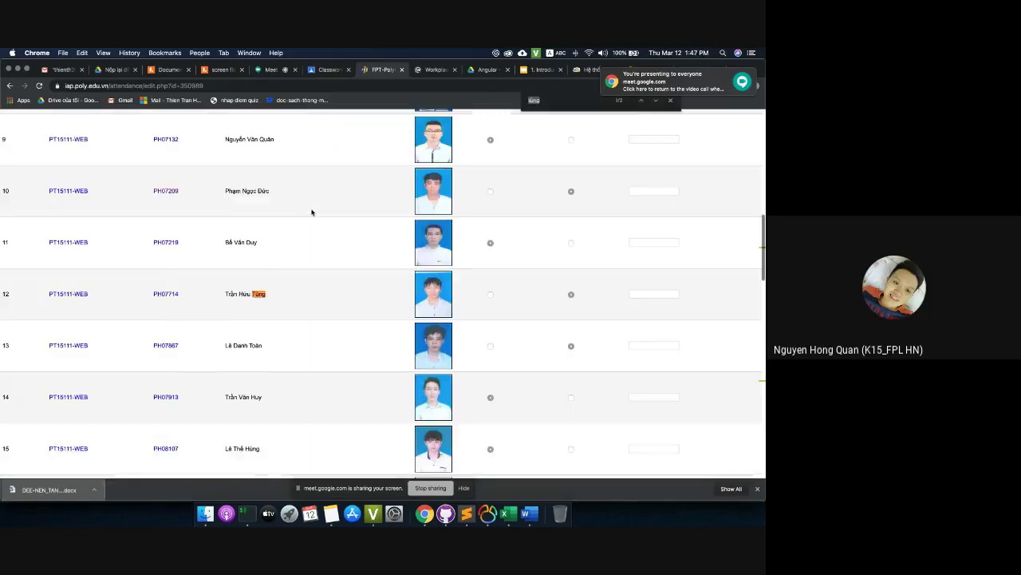
pyautogui.press('BackSpace')
pyautogui.write('anh tung')
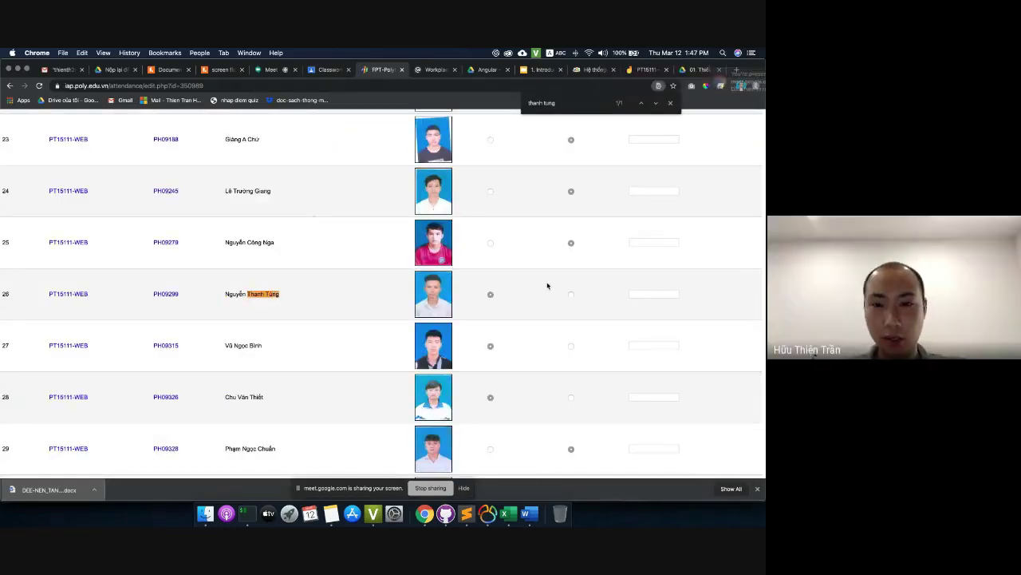
pyautogui.click(571, 295)
pyautogui.scroll(-5, 284, 314)
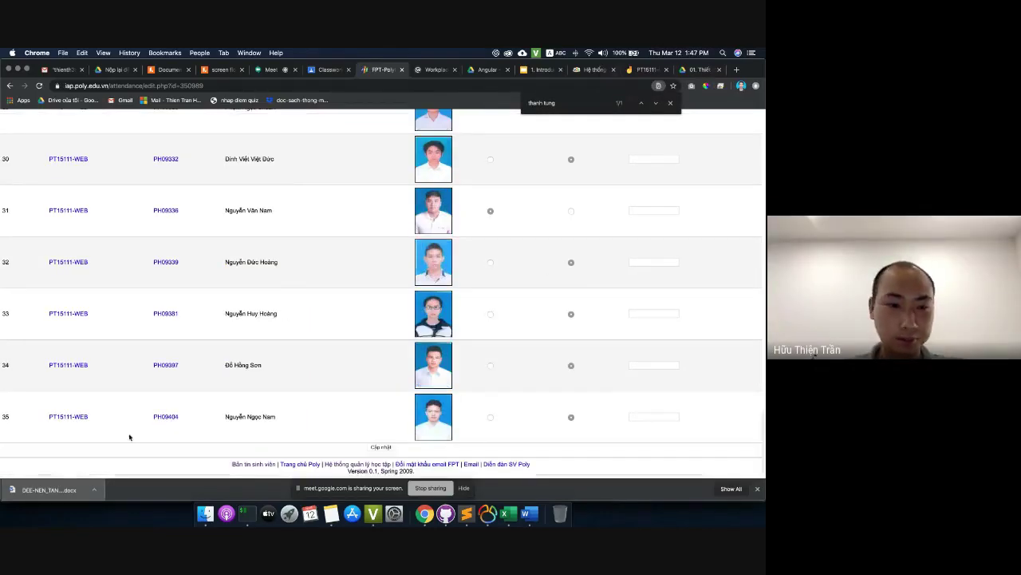
pyautogui.click(380, 447)
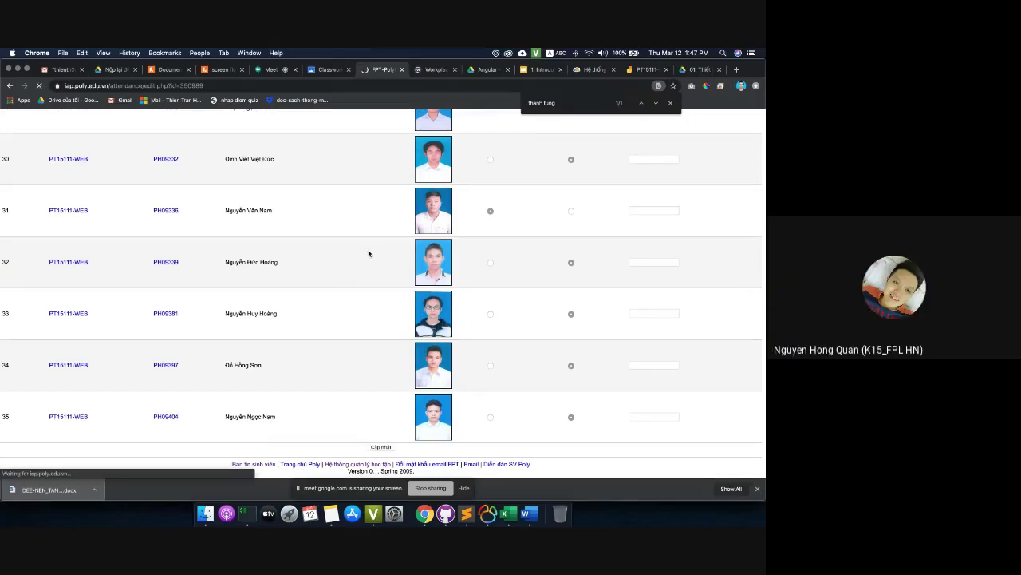
pyautogui.click(272, 71)
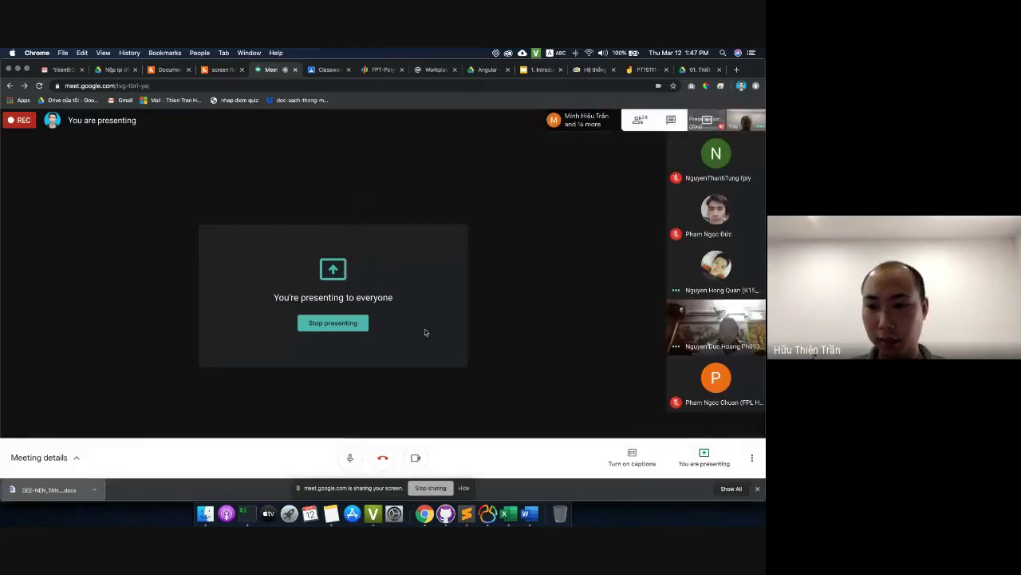